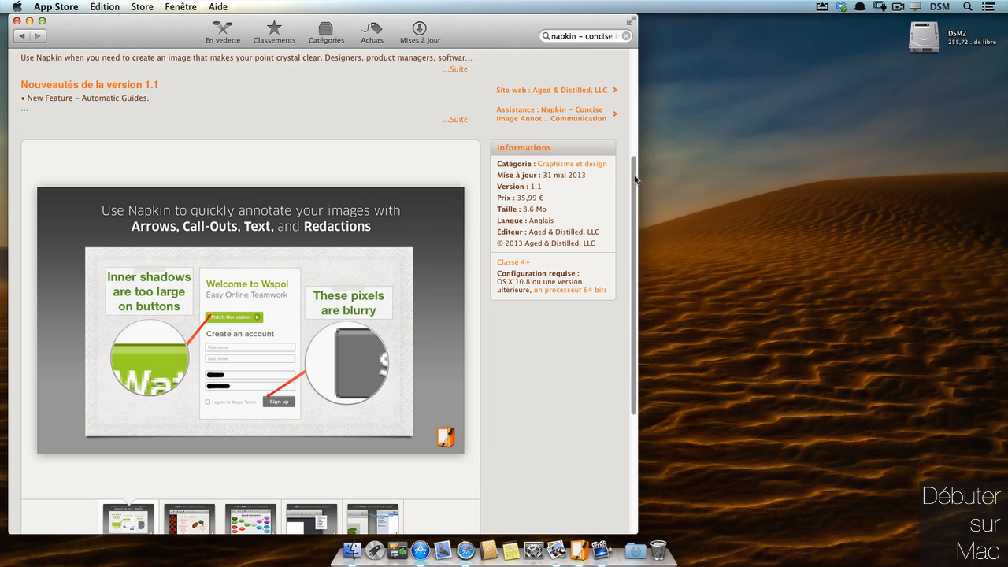
- Close the App Store window after reviewing the Napkin page, and switch to the Napkin app
{"action": "left_click_drag", "start_coordinate": [635, 179], "coordinate": [632, 61]}
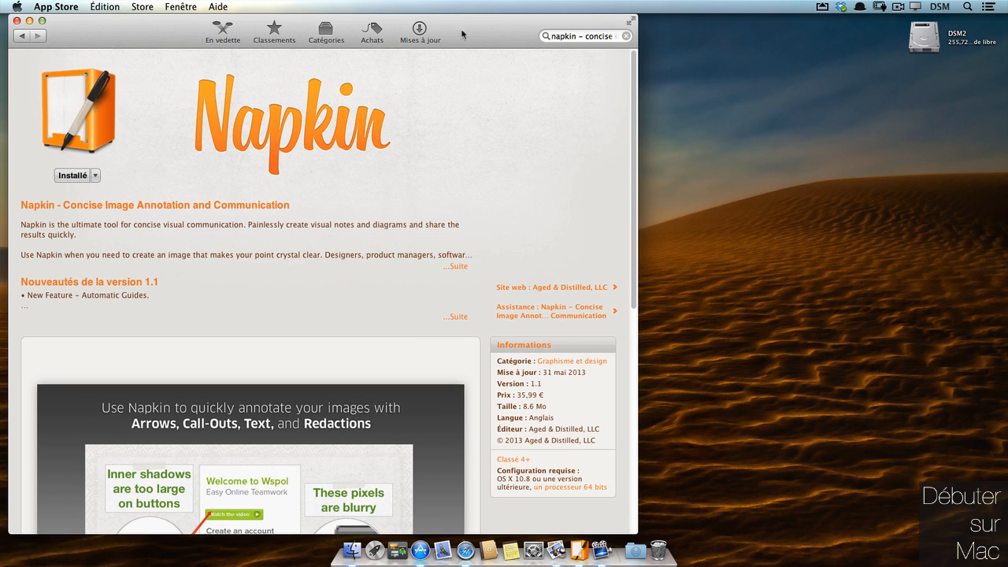
{"action": "left_click", "coordinate": [17, 22]}
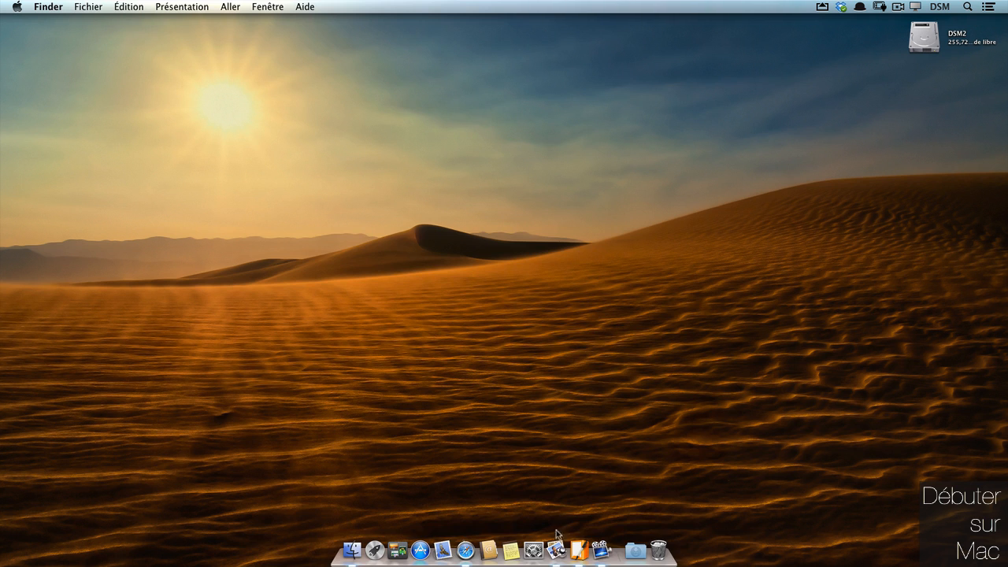
{"action": "left_click", "coordinate": [578, 544]}
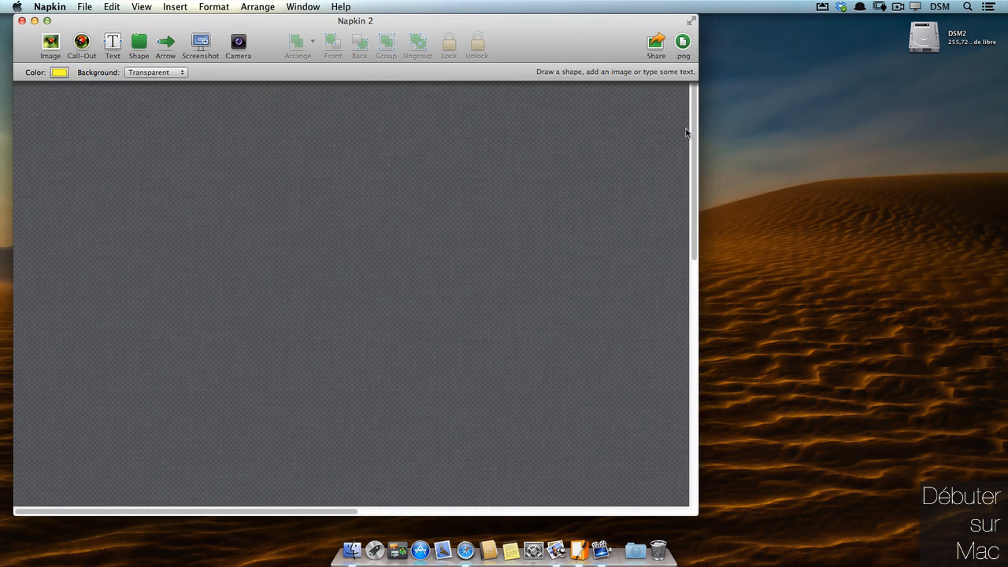
- Set the background of the empty canvas to Napkin
{"action": "left_click_drag", "start_coordinate": [597, 41], "coordinate": [625, 21]}
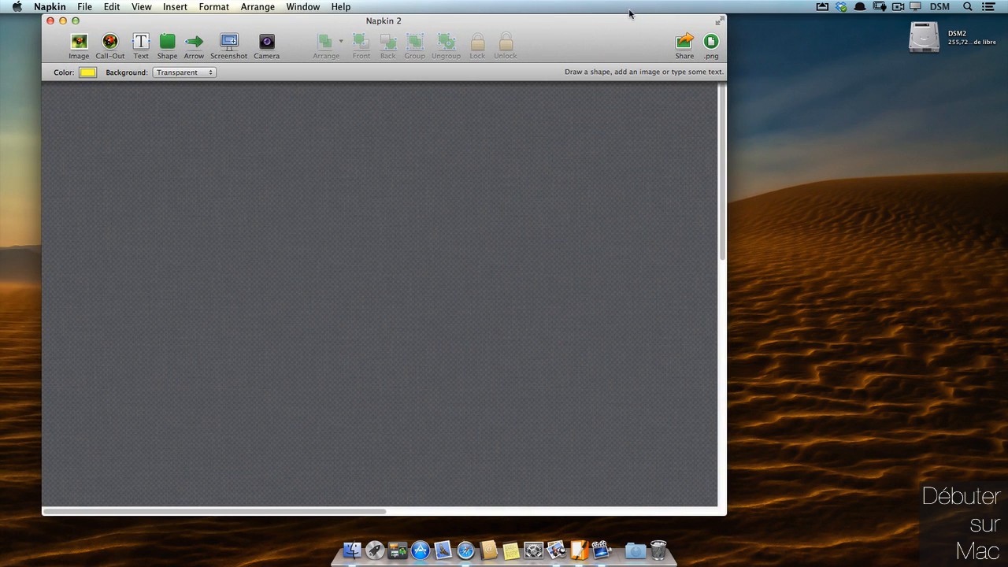
{"action": "left_click", "coordinate": [210, 74]}
{"action": "left_click", "coordinate": [194, 61]}
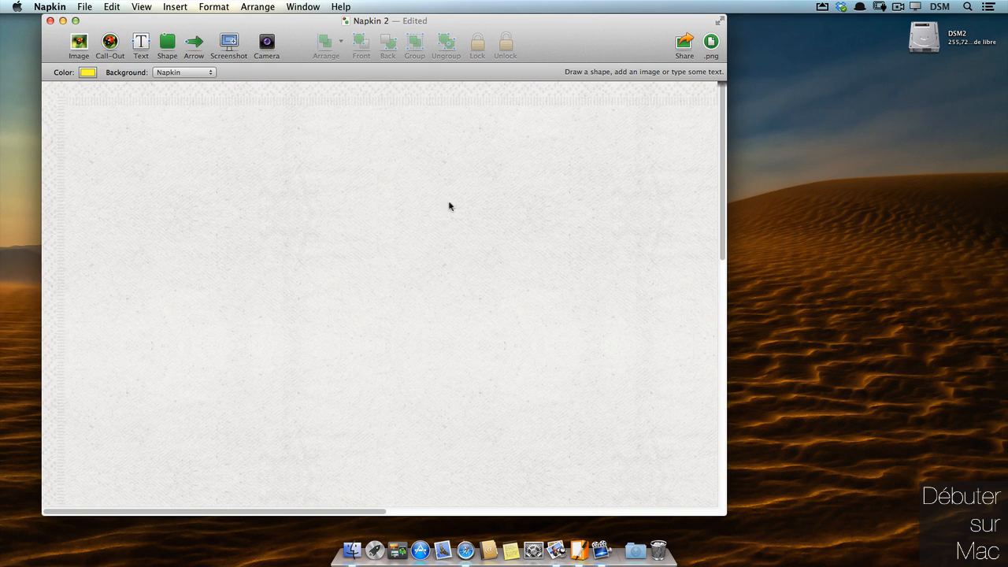
{"action": "left_click", "coordinate": [339, 5]}
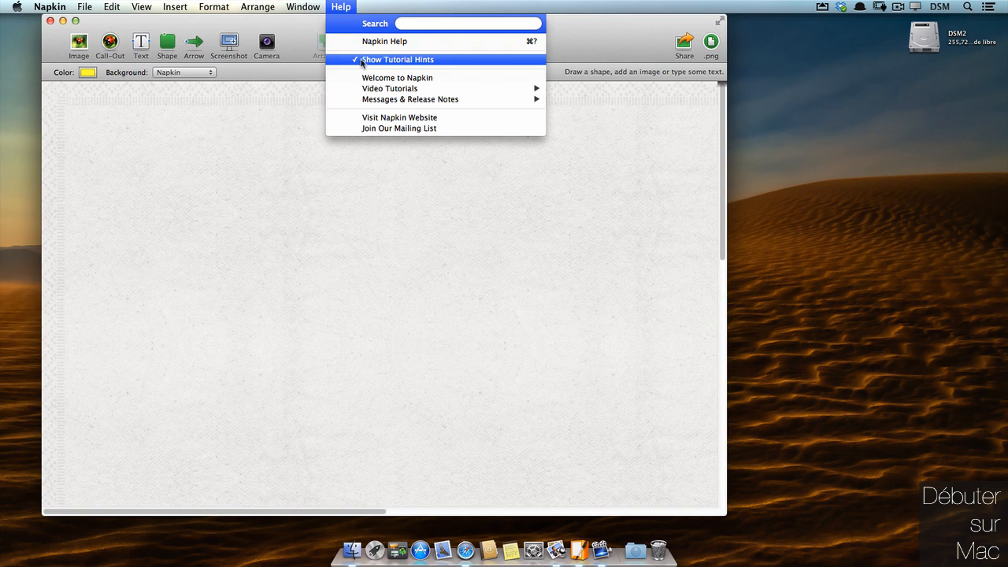
{"action": "mouse_move", "coordinate": [375, 90]}
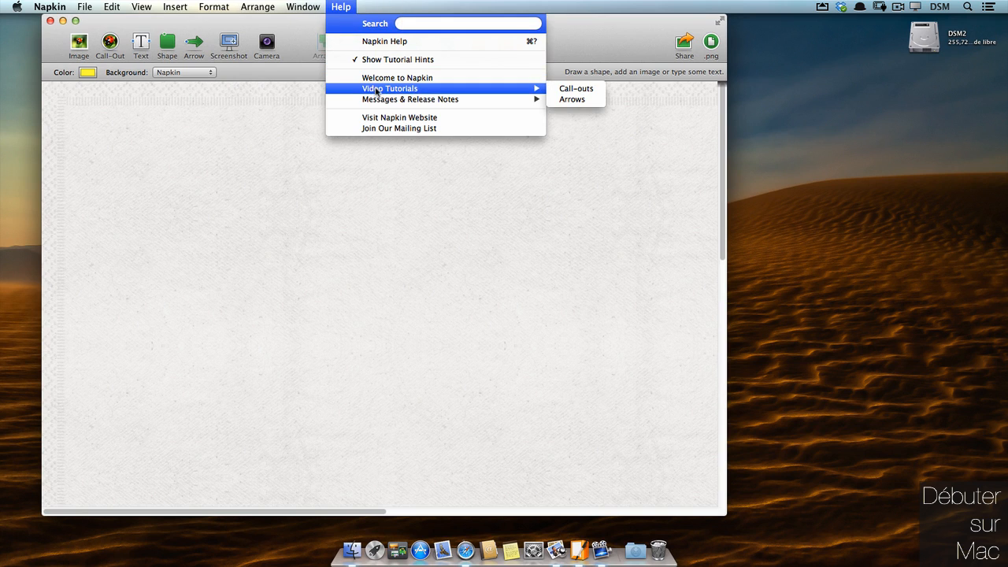
{"action": "left_click", "coordinate": [368, 11]}
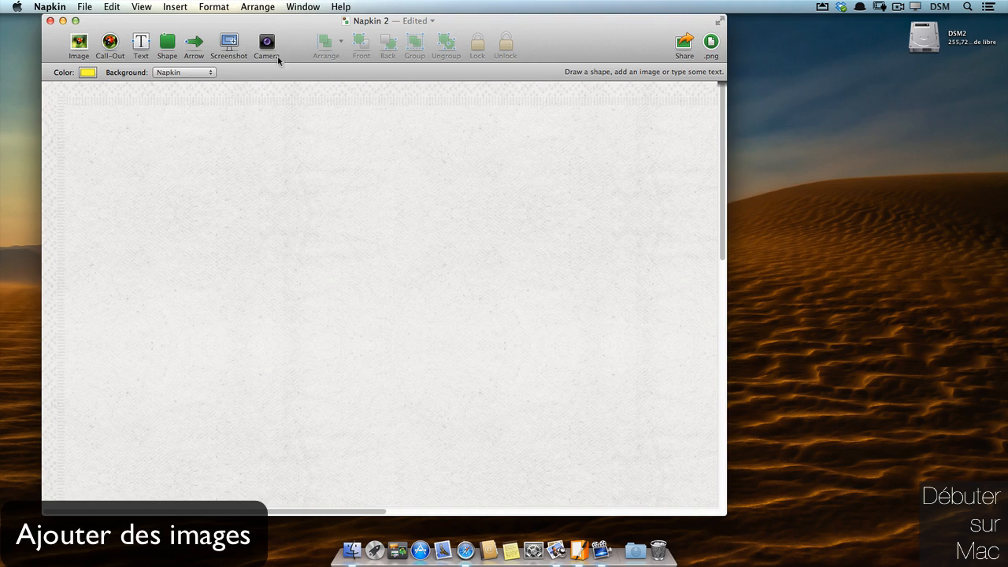
- Add two screenshots to the canvas: a desktop area around the sun and dunes, and the whole dsm Finder window
{"action": "left_click", "coordinate": [230, 43]}
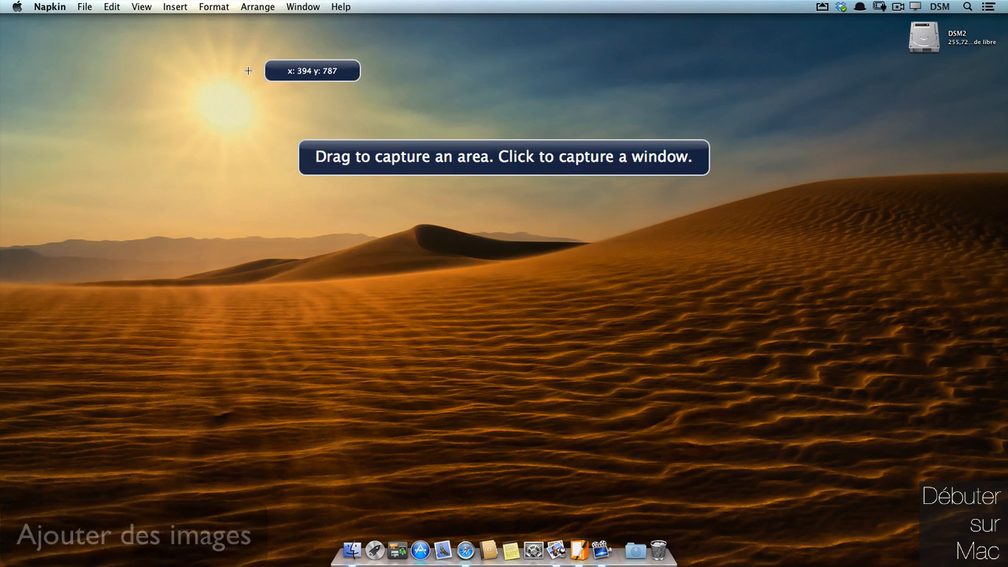
{"action": "left_click_drag", "start_coordinate": [131, 79], "coordinate": [428, 308]}
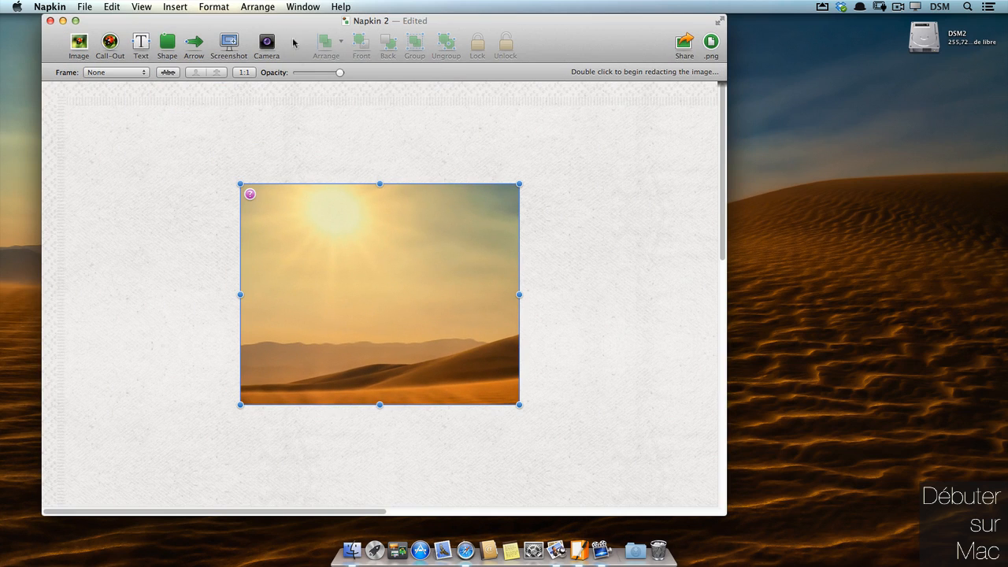
{"action": "left_click", "coordinate": [354, 539]}
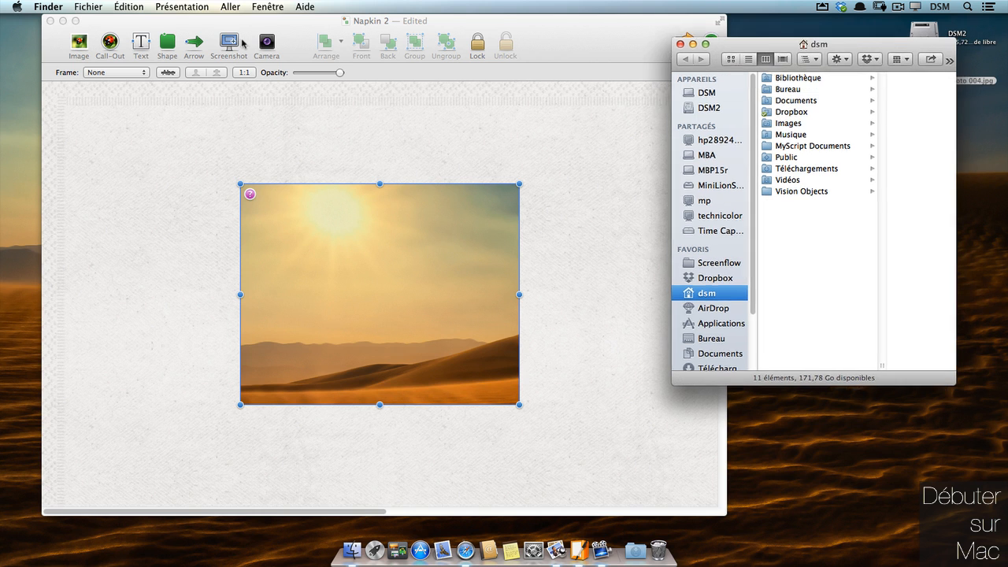
{"action": "left_click", "coordinate": [233, 42]}
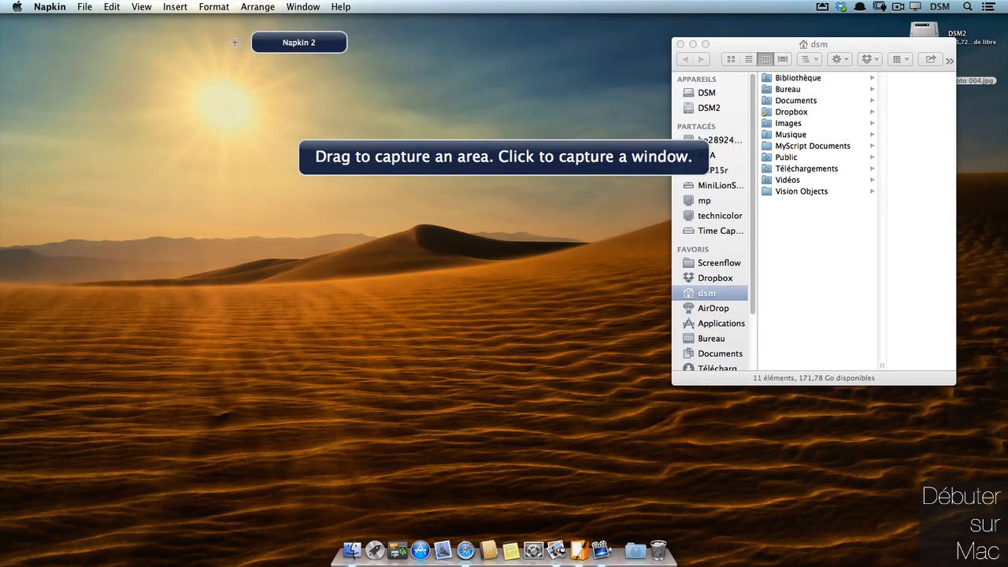
{"action": "left_click", "coordinate": [718, 42]}
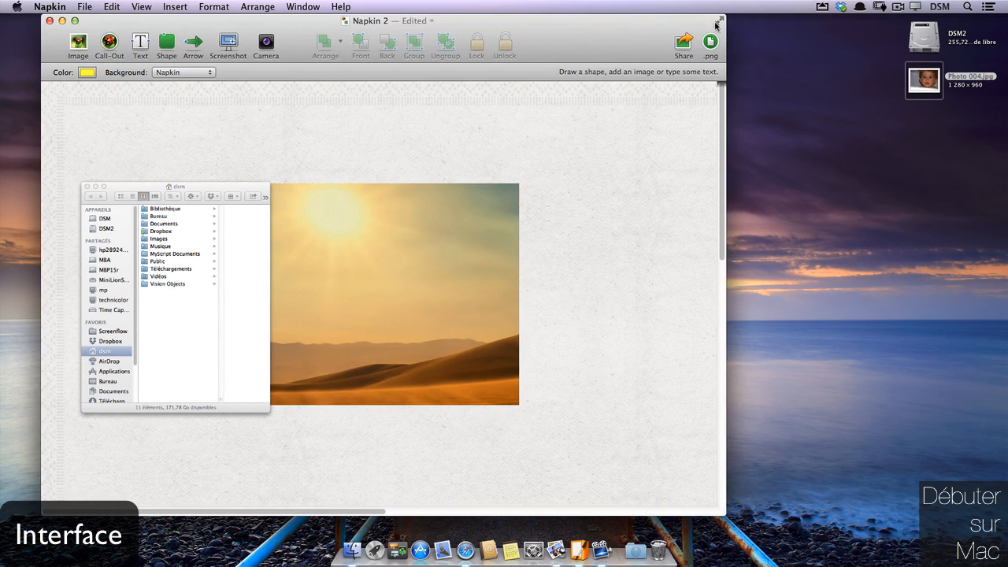
- Switch the canvas window to full screen and return it to normal size
{"action": "left_click", "coordinate": [718, 22]}
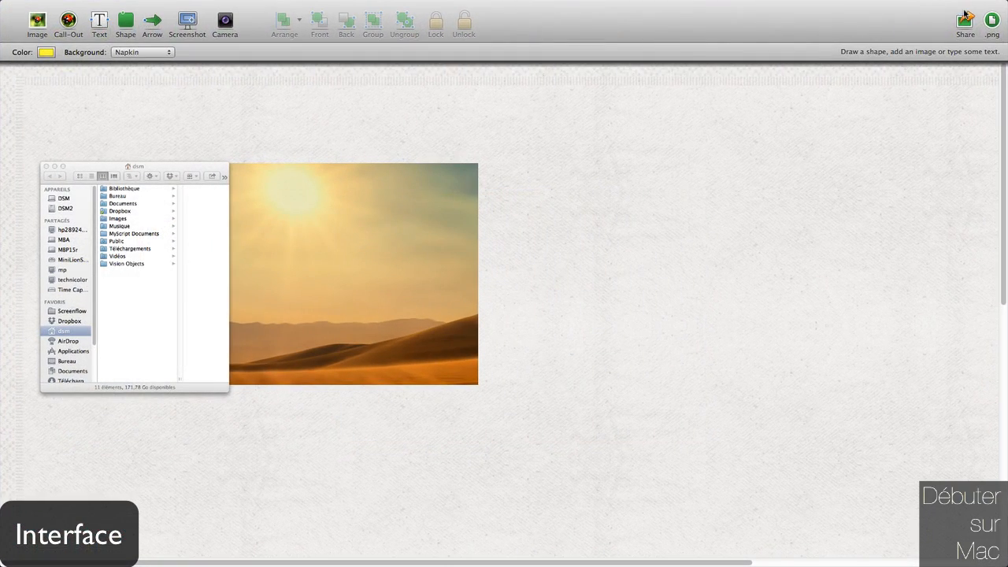
{"action": "left_click", "coordinate": [997, 5]}
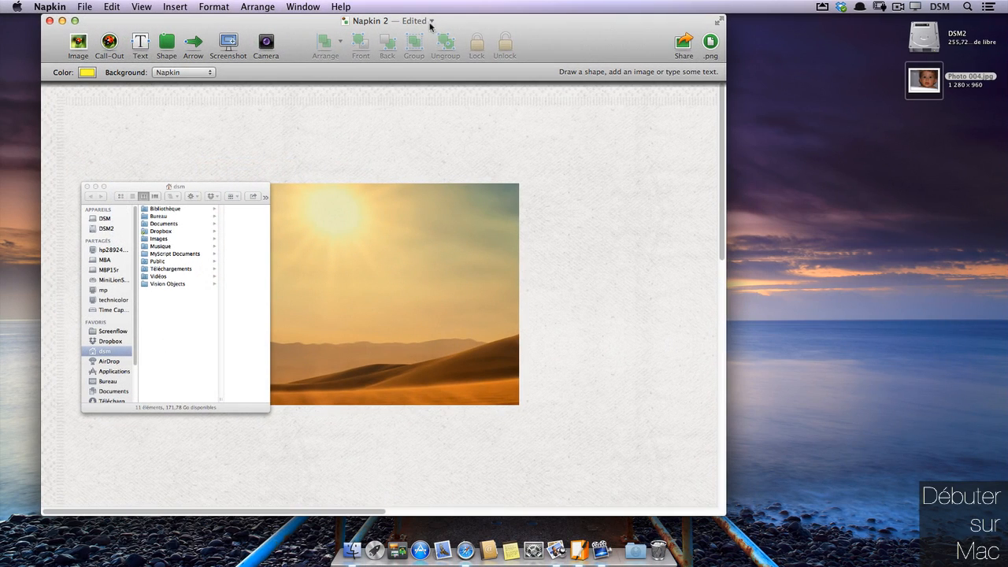
{"action": "left_click", "coordinate": [431, 21]}
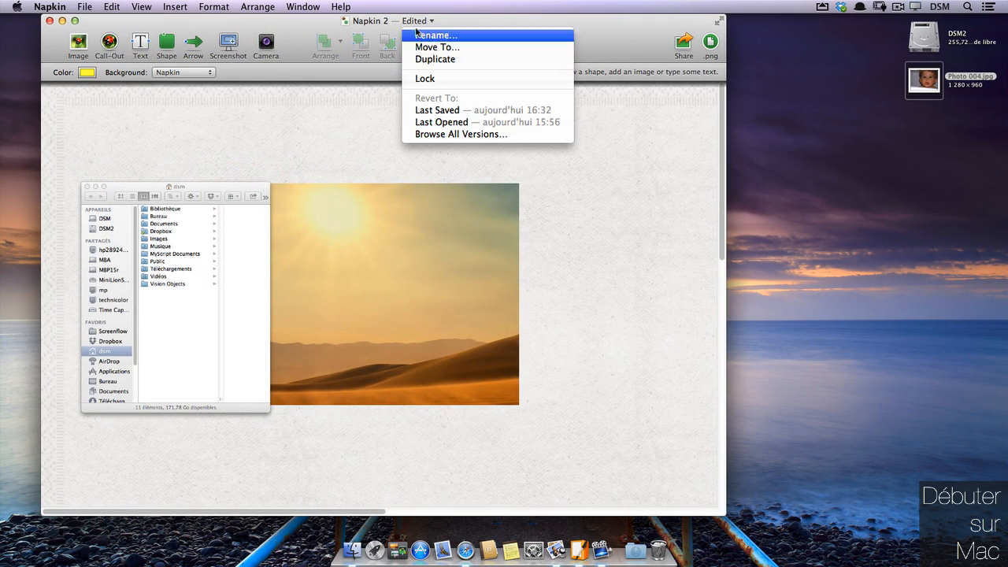
{"action": "left_click", "coordinate": [438, 21]}
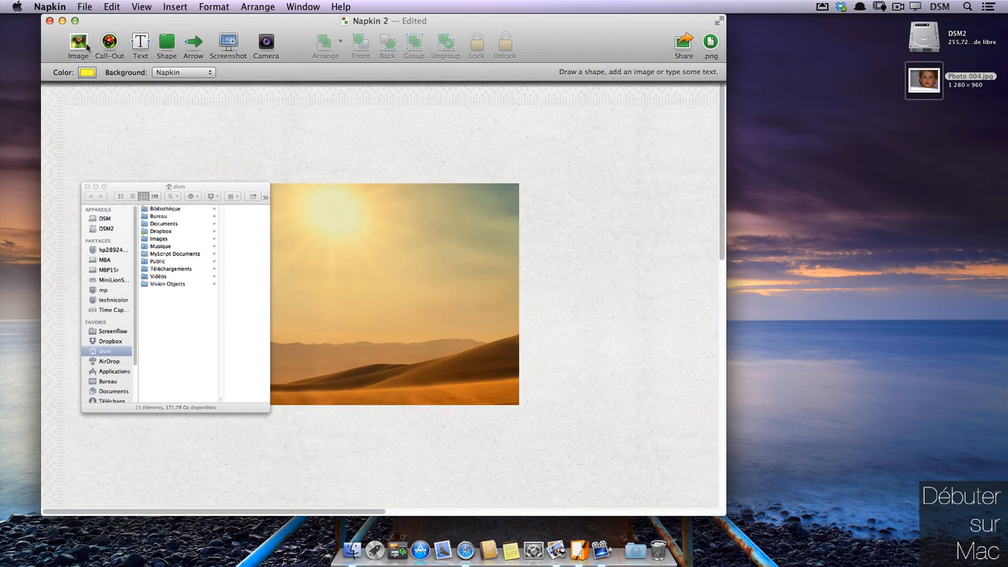
{"action": "left_click", "coordinate": [66, 6]}
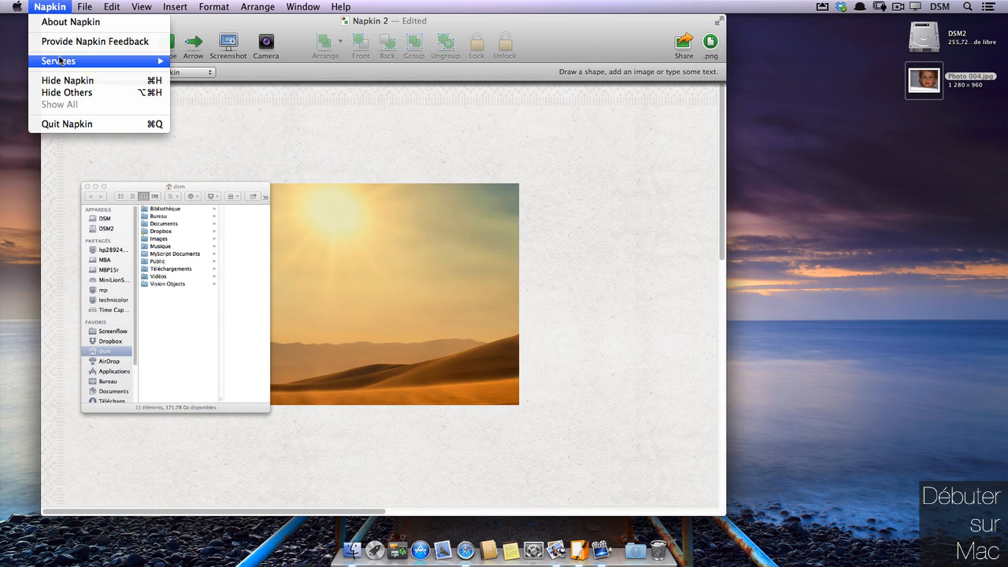
{"action": "mouse_move", "coordinate": [61, 61]}
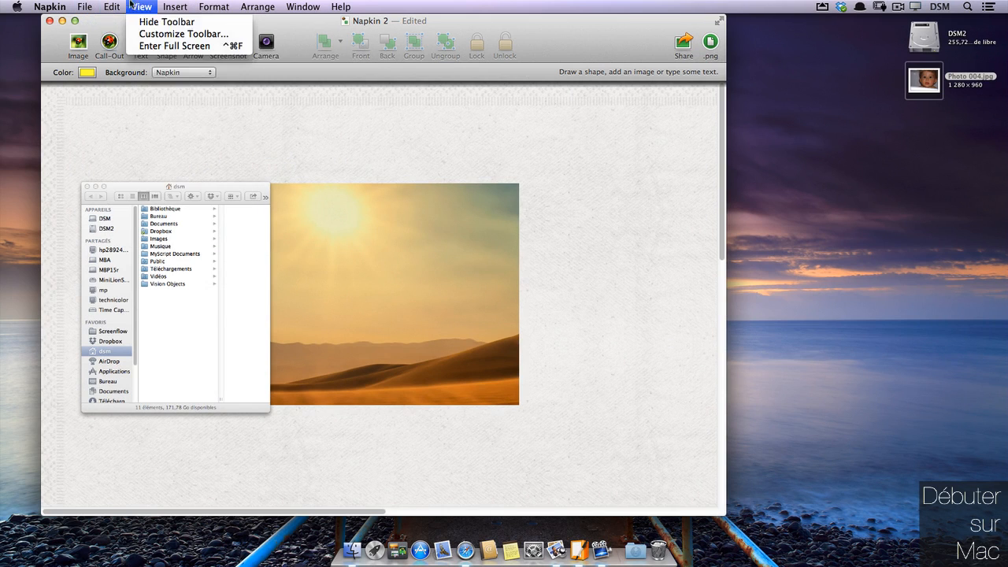
{"action": "mouse_move", "coordinate": [198, 7]}
{"action": "mouse_move", "coordinate": [311, 6]}
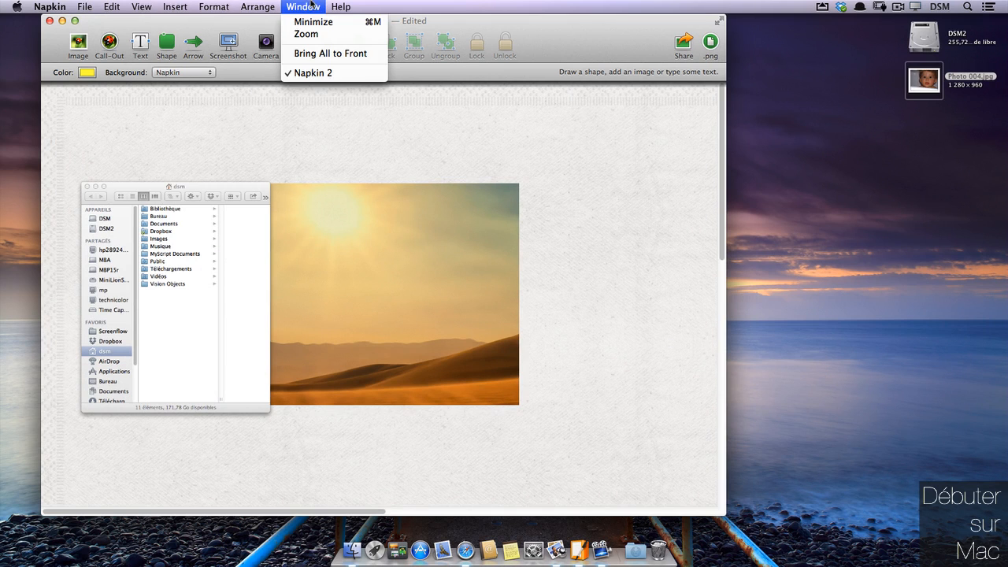
{"action": "left_click", "coordinate": [272, 11]}
- Add the text "il suffit de taper" directly below the Finder window screenshot
{"action": "left_click_drag", "start_coordinate": [576, 46], "coordinate": [587, 45]}
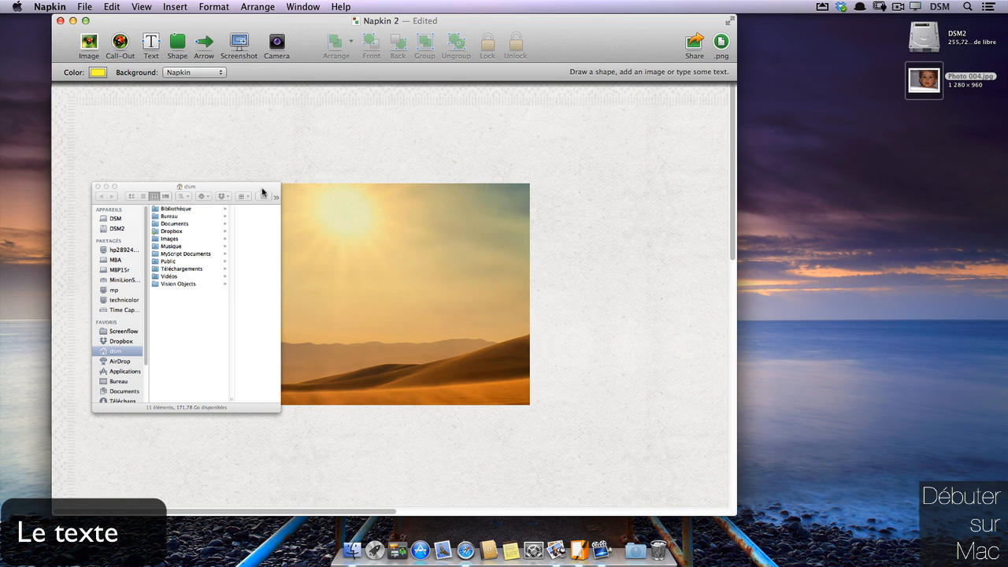
{"action": "left_click", "coordinate": [327, 204]}
{"action": "left_click", "coordinate": [242, 191]}
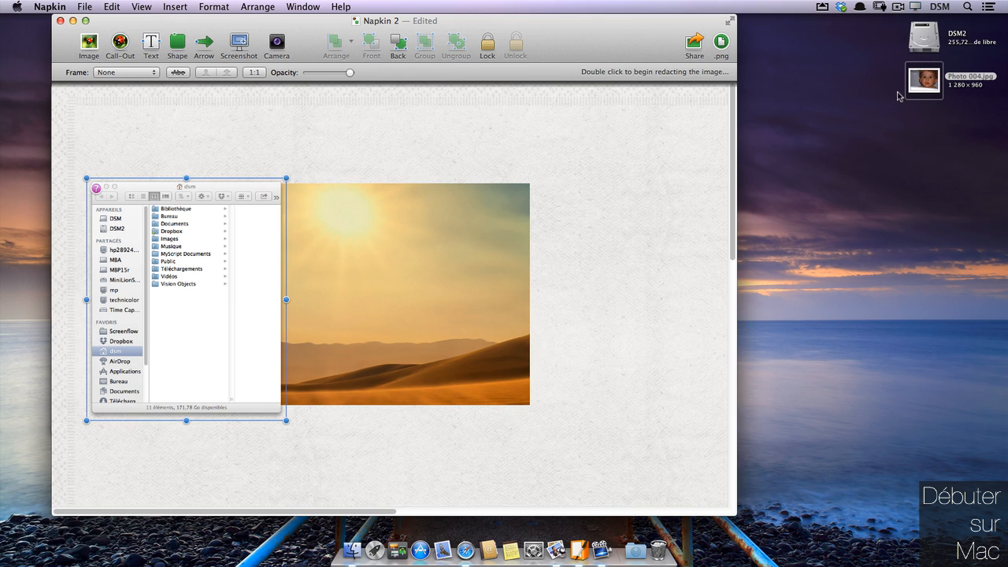
{"action": "left_click", "coordinate": [150, 44]}
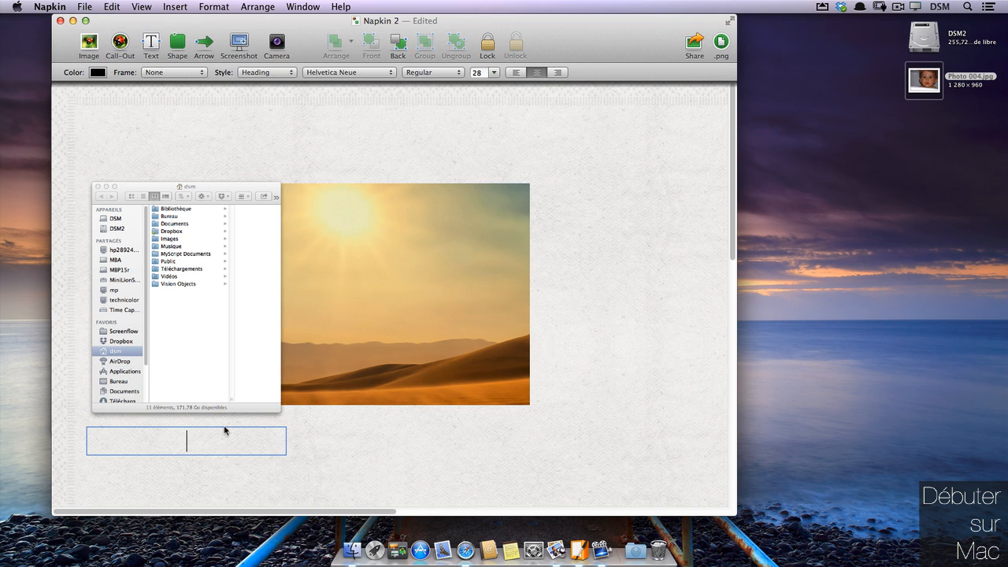
{"action": "type", "text": "il suf"}
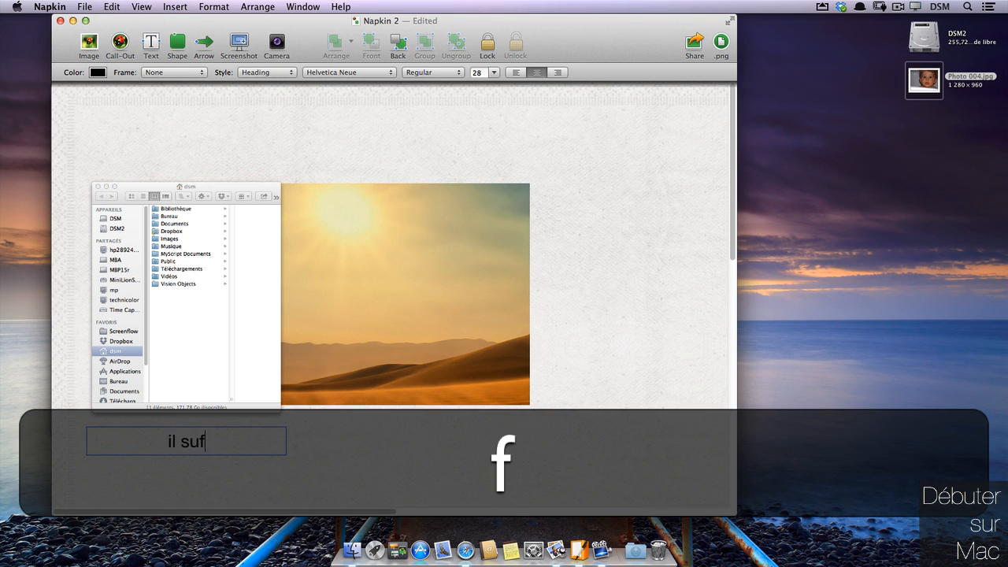
{"action": "type", "text": "fit de taper"}
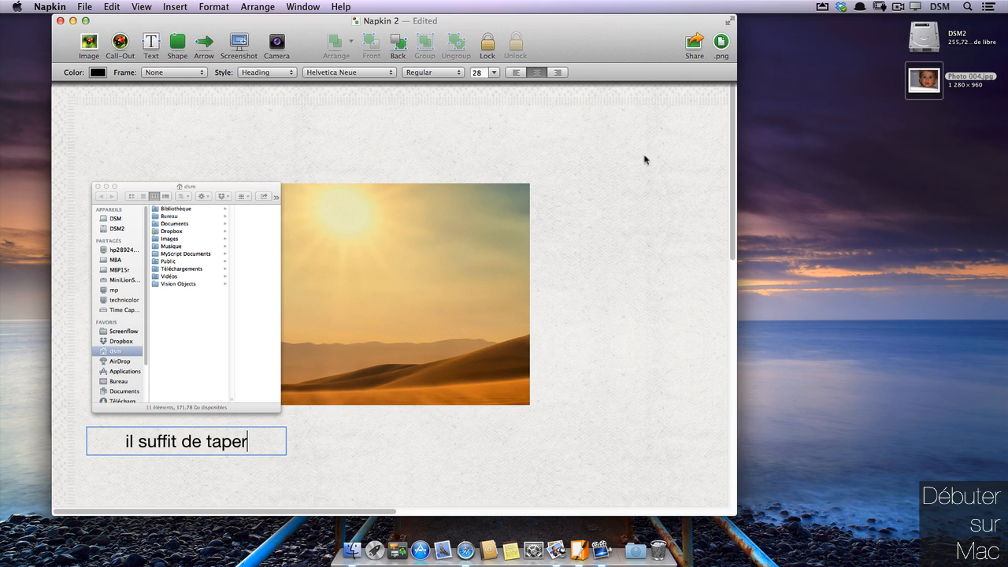
- Add a second text box reading "imensionner" on the canvas, overlapping the upper right edge of the desert image
{"action": "left_click", "coordinate": [563, 209]}
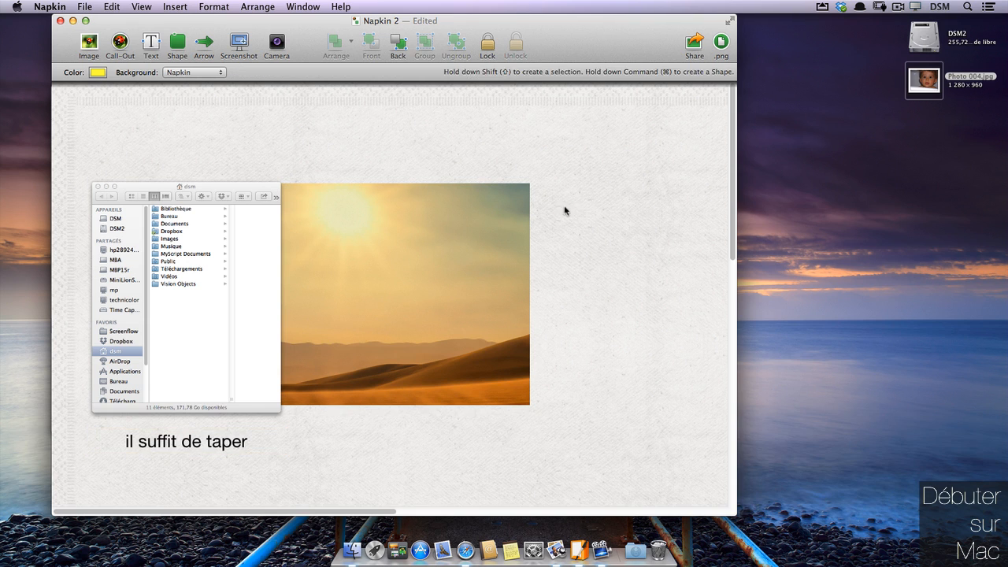
{"action": "type", "text": "rez"}
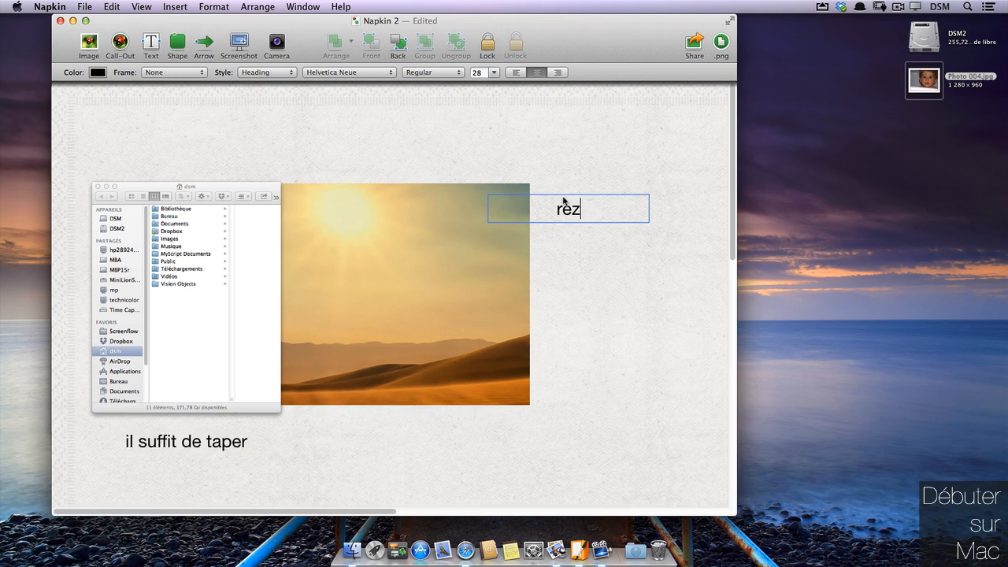
{"action": "key", "text": "BackSpace"}
{"action": "type", "text": "d"}
{"action": "key", "text": "super+Left"}
{"action": "type", "text": "imensionner"}
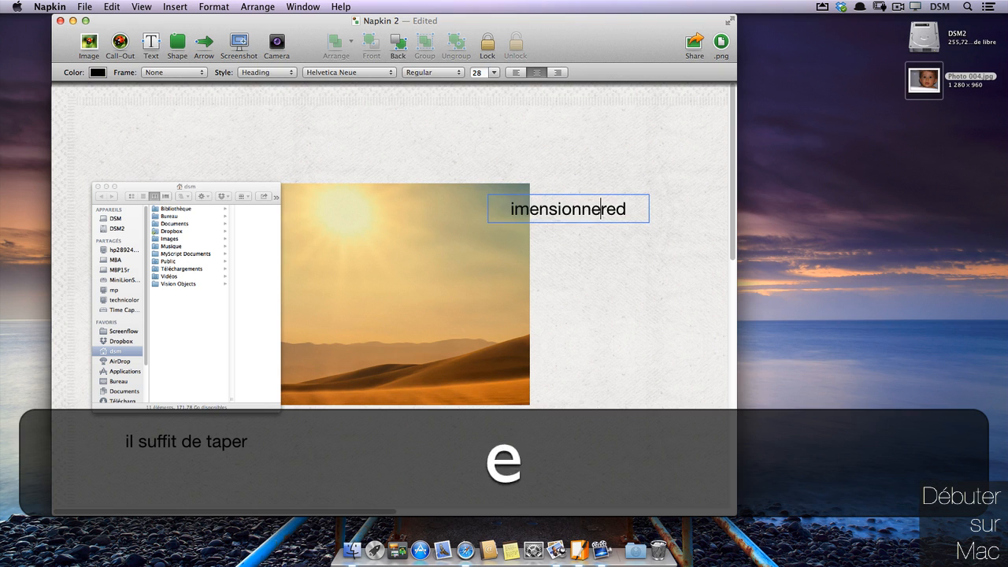
{"action": "key", "text": "Delete"}
{"action": "key", "text": "Delete"}
{"action": "key", "text": "Delete"}
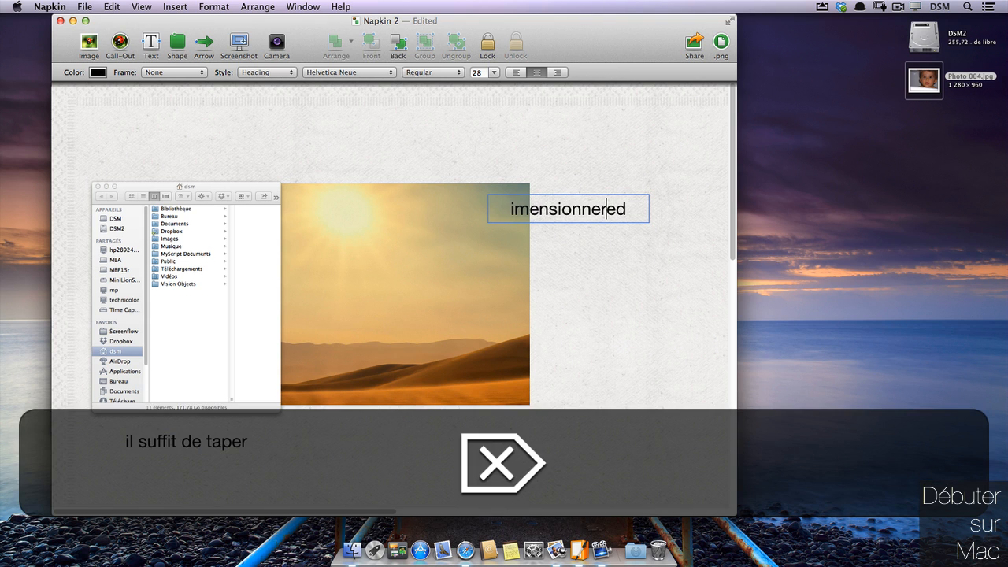
{"action": "left_click", "coordinate": [478, 120]}
- Examine the style, font, alignment and frame options available for the "imensionner" text
{"action": "left_click", "coordinate": [552, 202]}
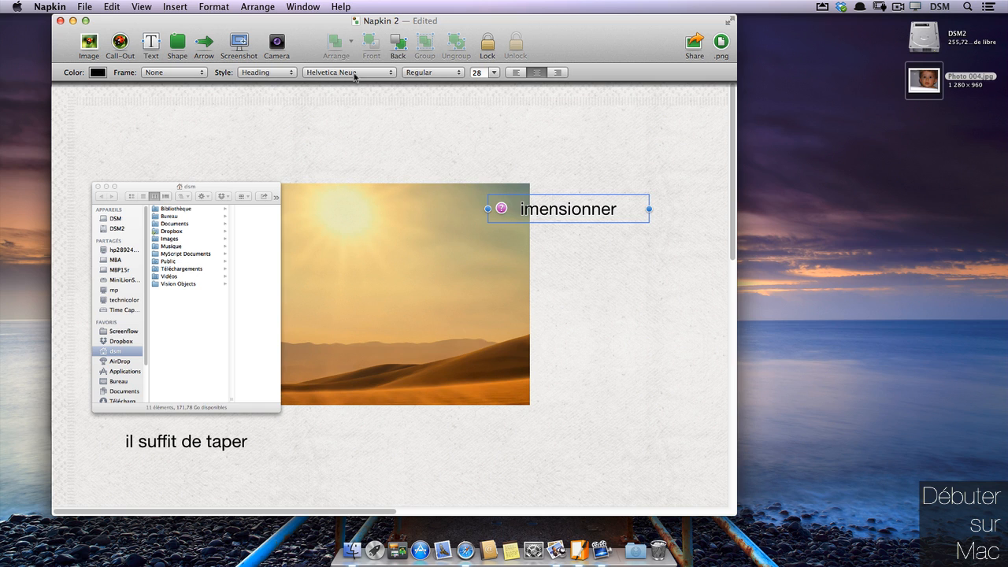
{"action": "left_click", "coordinate": [289, 73]}
{"action": "left_click", "coordinate": [296, 133]}
{"action": "left_click", "coordinate": [325, 73]}
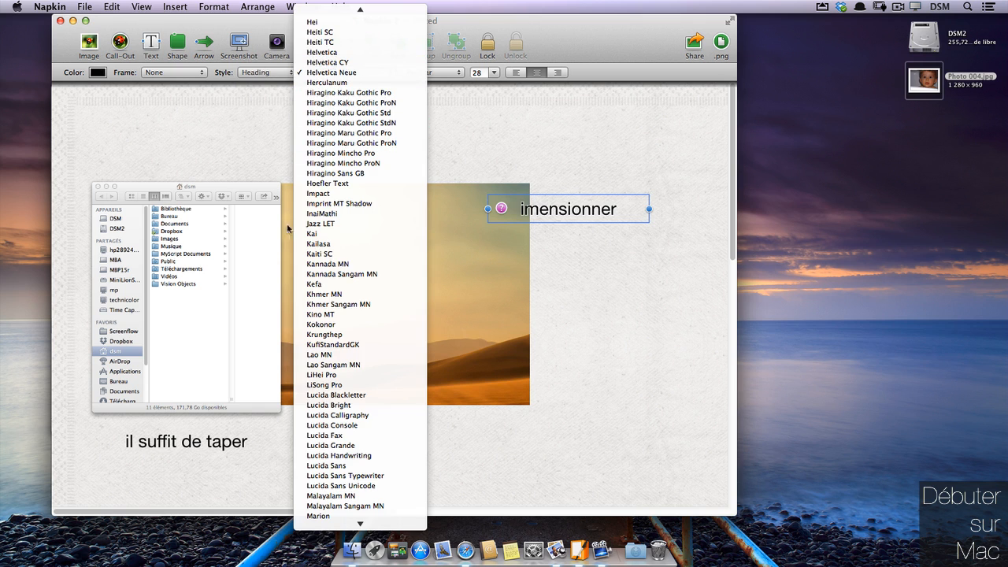
{"action": "left_click", "coordinate": [266, 127]}
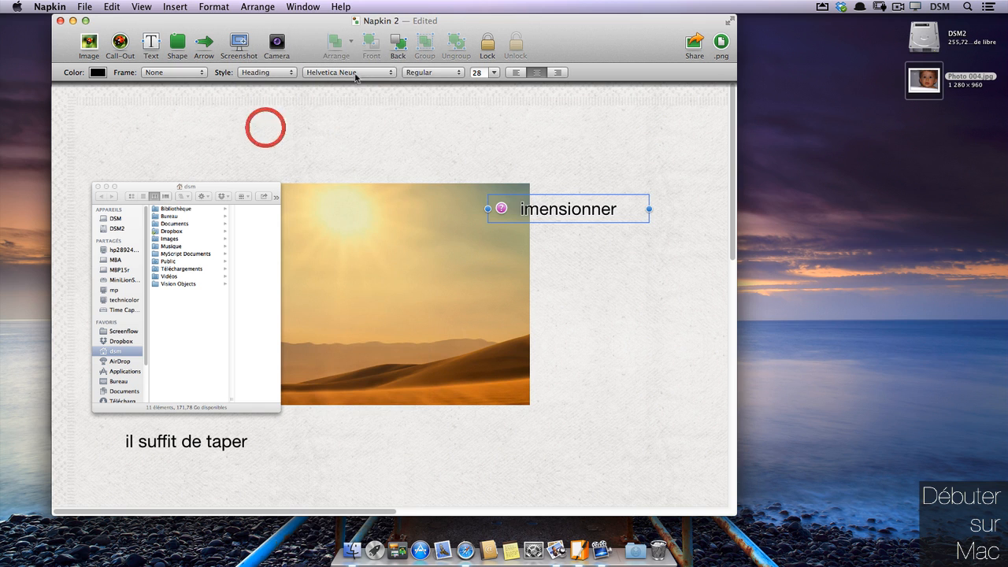
{"action": "left_click", "coordinate": [518, 73]}
{"action": "left_click", "coordinate": [537, 72]}
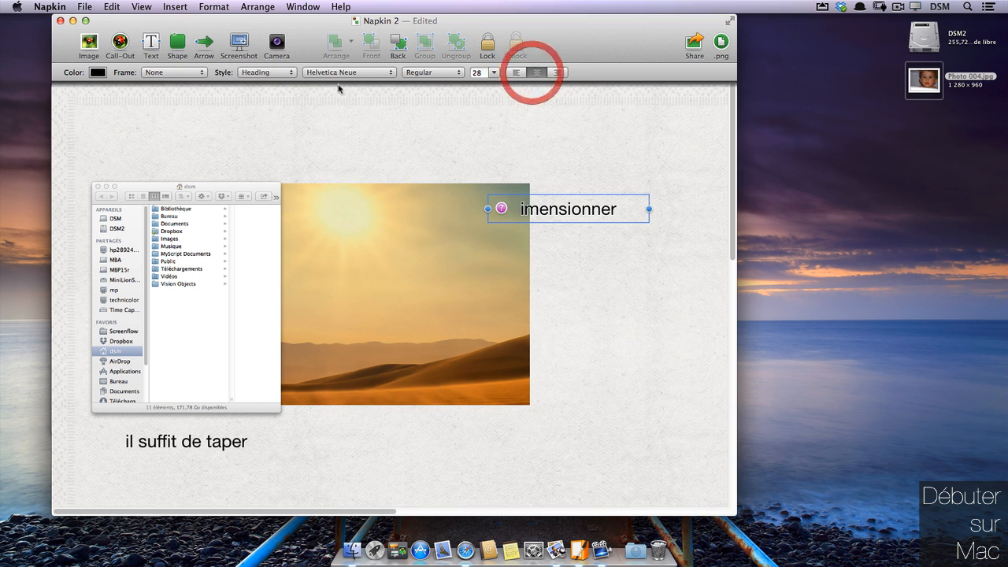
{"action": "left_click", "coordinate": [165, 73]}
{"action": "left_click", "coordinate": [202, 139]}
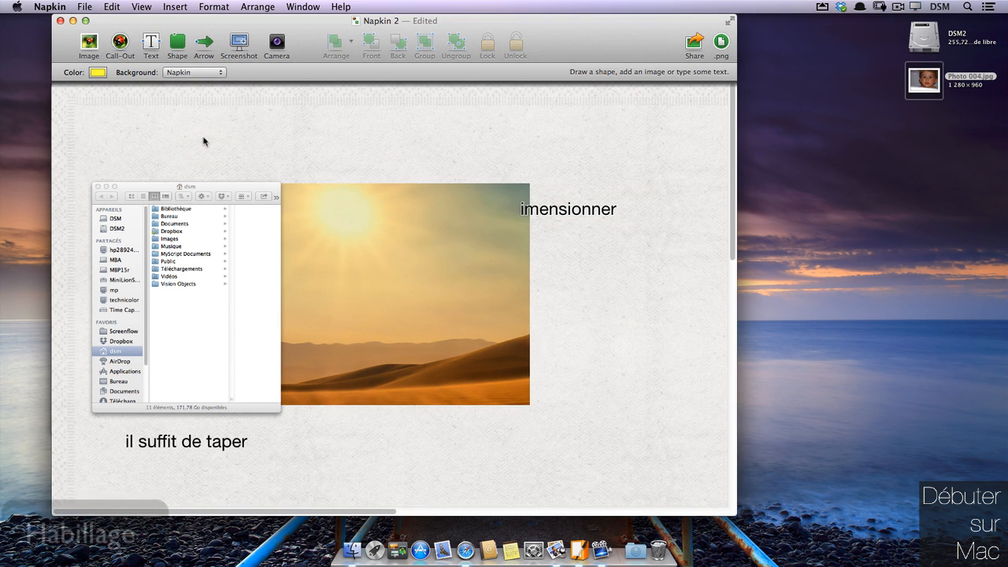
- Apply the Simple frame to the desert image
{"action": "left_click", "coordinate": [539, 211]}
{"action": "left_click", "coordinate": [455, 222]}
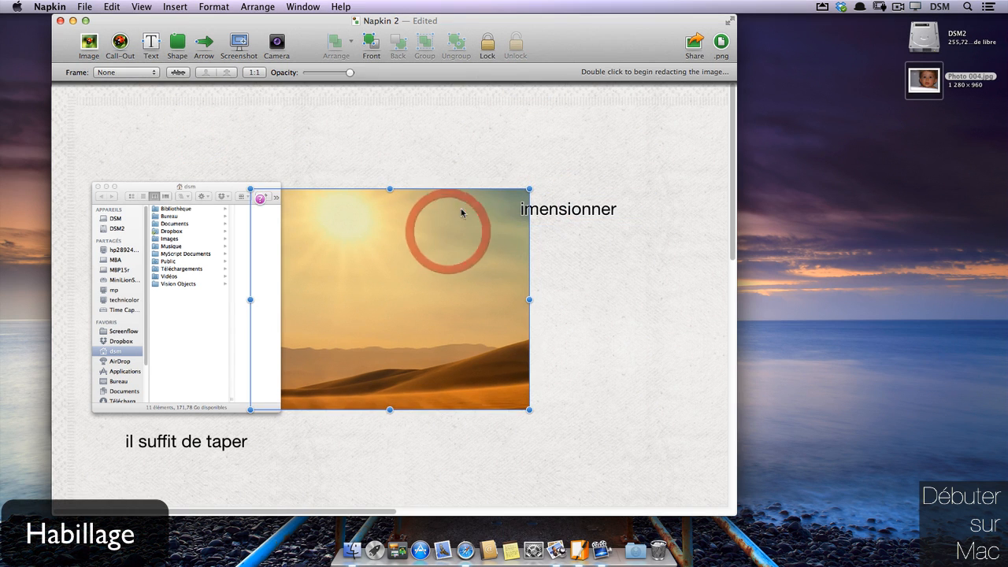
{"action": "left_click", "coordinate": [144, 73]}
{"action": "left_click", "coordinate": [114, 81]}
{"action": "left_click", "coordinate": [208, 142]}
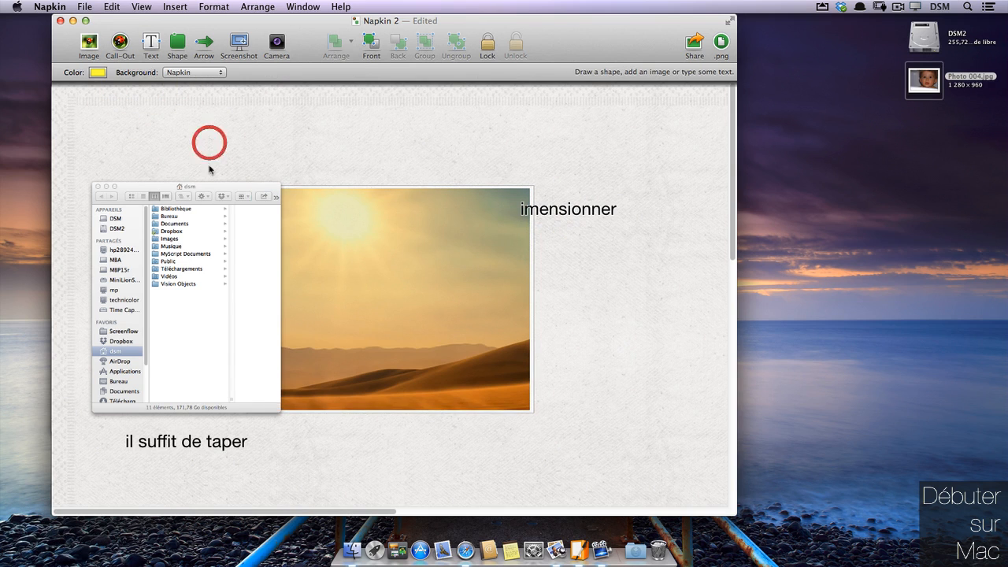
- Move the Finder window screenshot slightly down and to the left and give it the Simple frame
{"action": "left_click_drag", "start_coordinate": [233, 191], "coordinate": [214, 208]}
{"action": "left_click", "coordinate": [126, 72]}
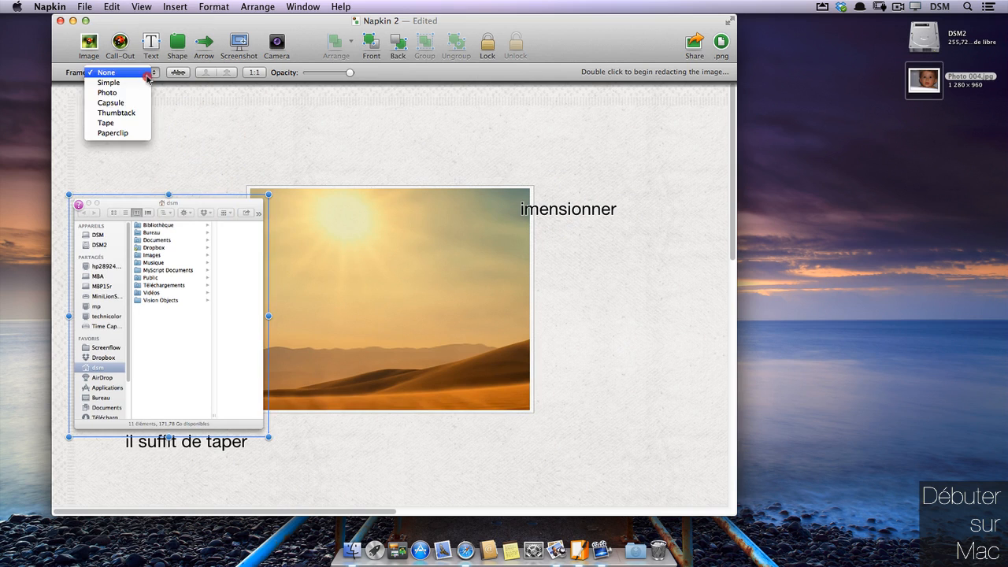
{"action": "left_click", "coordinate": [110, 82]}
- Change the desert image's frame to Capsule and move the image up and right, clear of the Finder screenshot
{"action": "left_click", "coordinate": [281, 198]}
{"action": "left_click", "coordinate": [129, 72]}
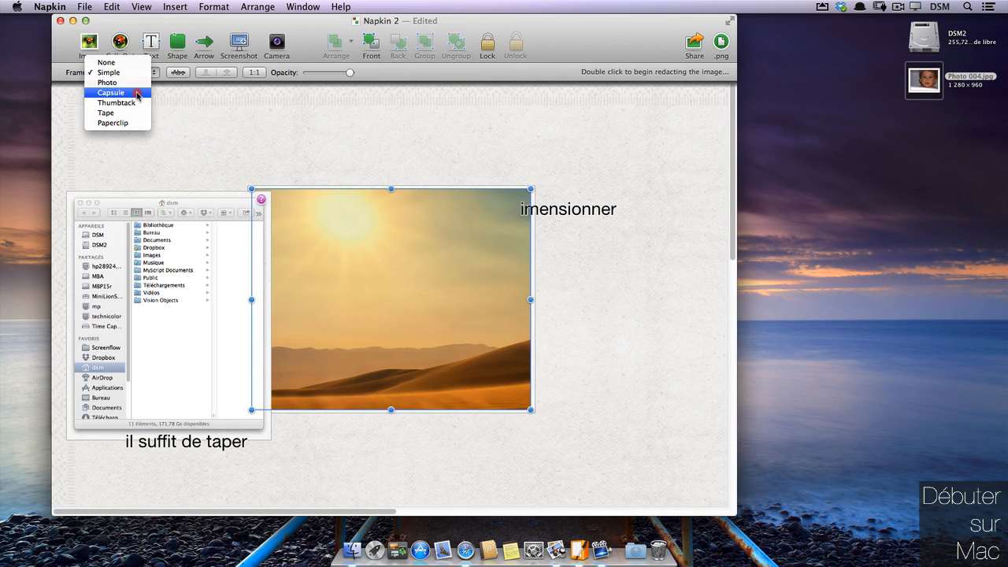
{"action": "left_click", "coordinate": [134, 92]}
{"action": "left_click_drag", "start_coordinate": [374, 202], "coordinate": [412, 153]}
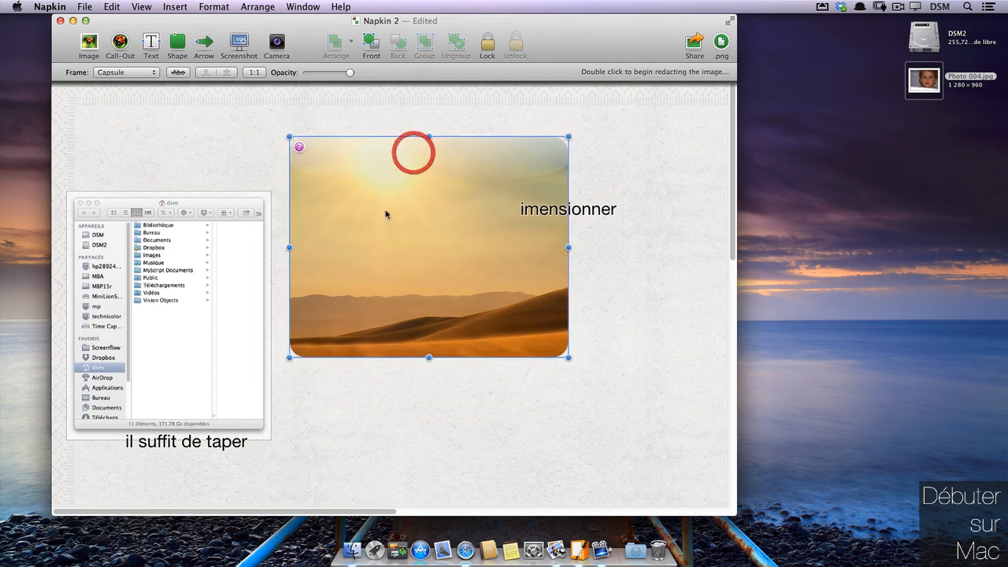
- Try the Thumbtack and Tape frames on the desert image and finish with the Paperclip frame
{"action": "left_click", "coordinate": [142, 72]}
{"action": "left_click", "coordinate": [140, 83]}
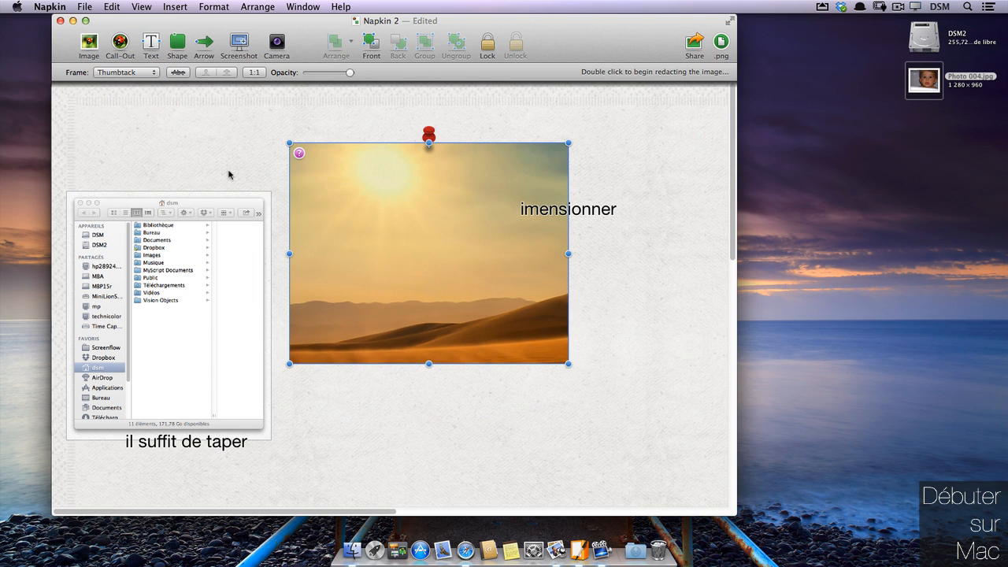
{"action": "left_click", "coordinate": [431, 134]}
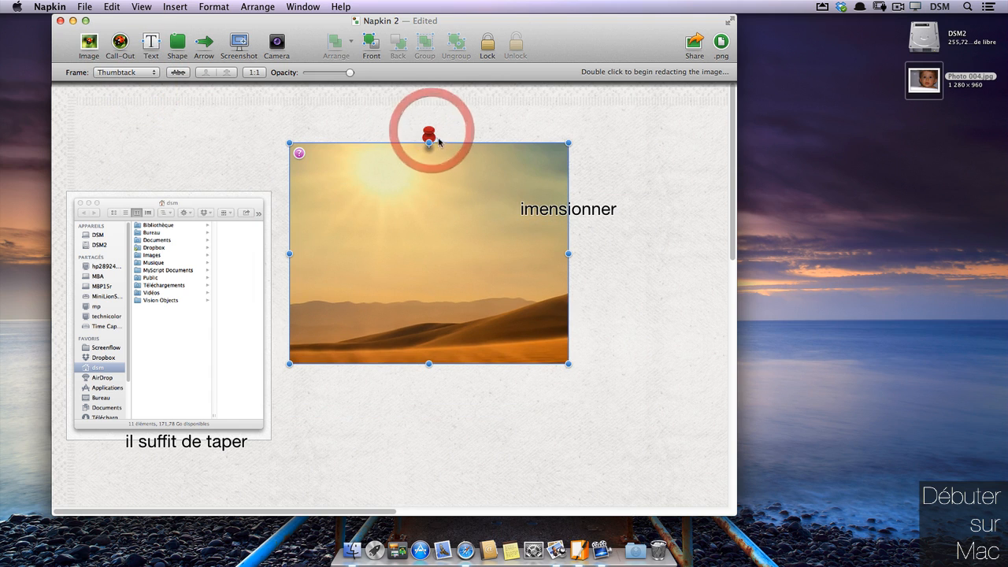
{"action": "left_click", "coordinate": [139, 73]}
{"action": "left_click", "coordinate": [137, 82]}
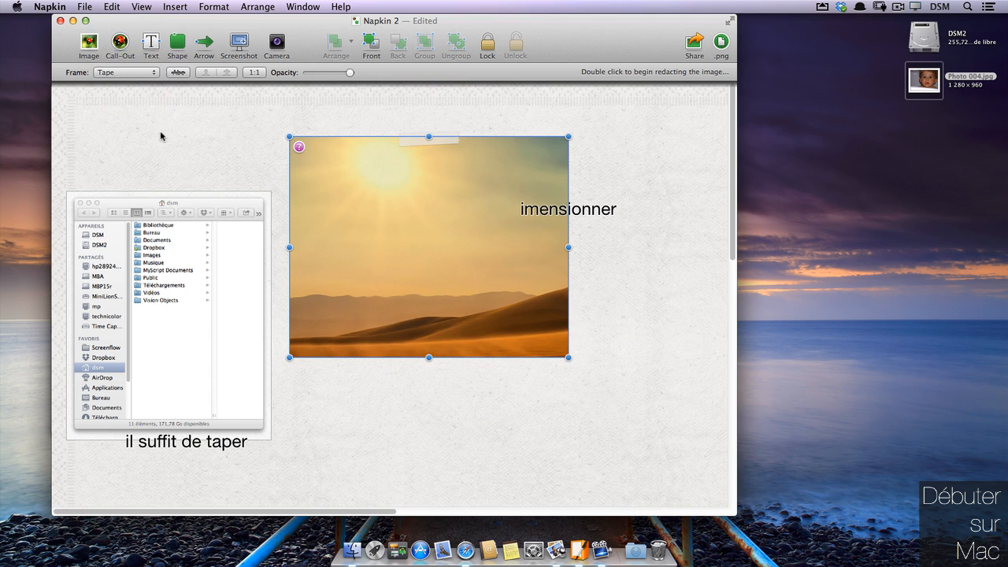
{"action": "left_click", "coordinate": [119, 73]}
{"action": "left_click", "coordinate": [123, 83]}
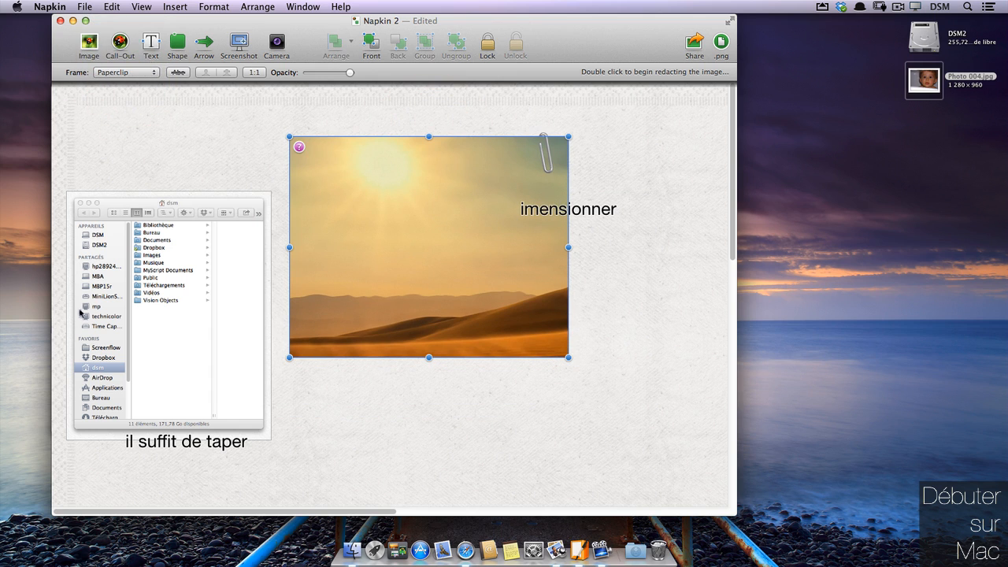
- Colour the "imensionner" text dark orange
{"action": "left_click", "coordinate": [562, 209]}
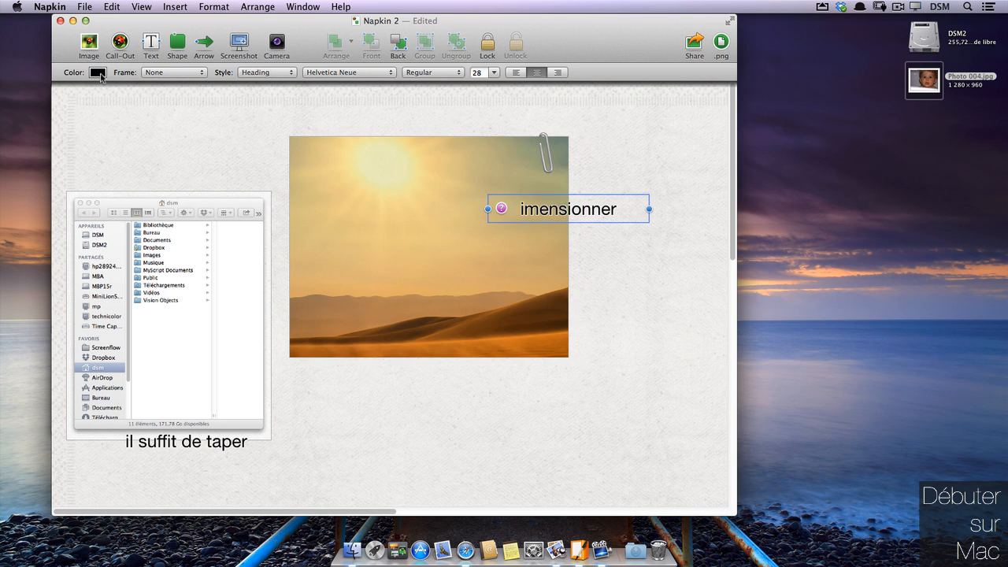
{"action": "left_click", "coordinate": [97, 74]}
{"action": "left_click", "coordinate": [93, 113]}
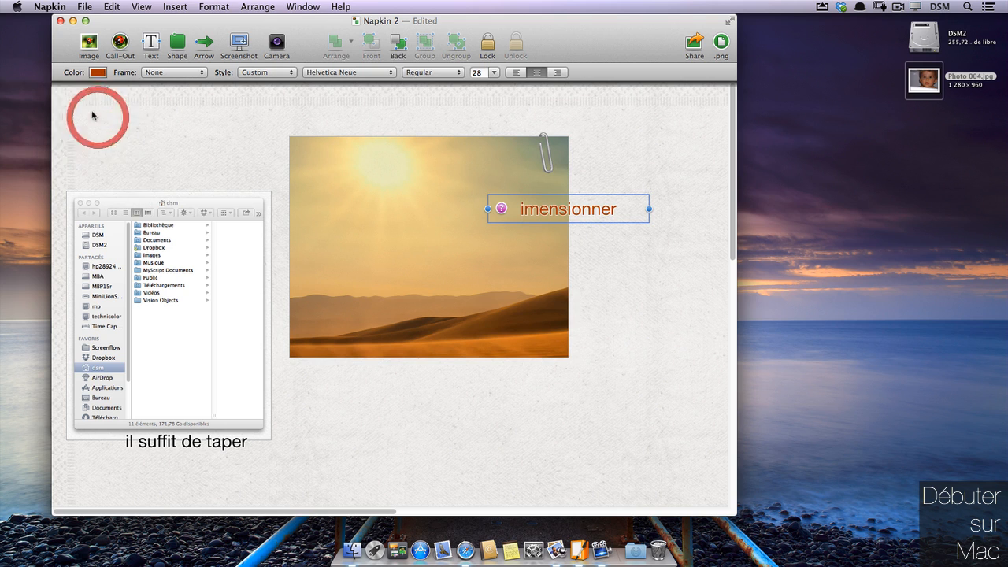
- Apply the Capsule frame to the "imensionner" text and move it right so it mostly clears the desert image
{"action": "left_click", "coordinate": [163, 73]}
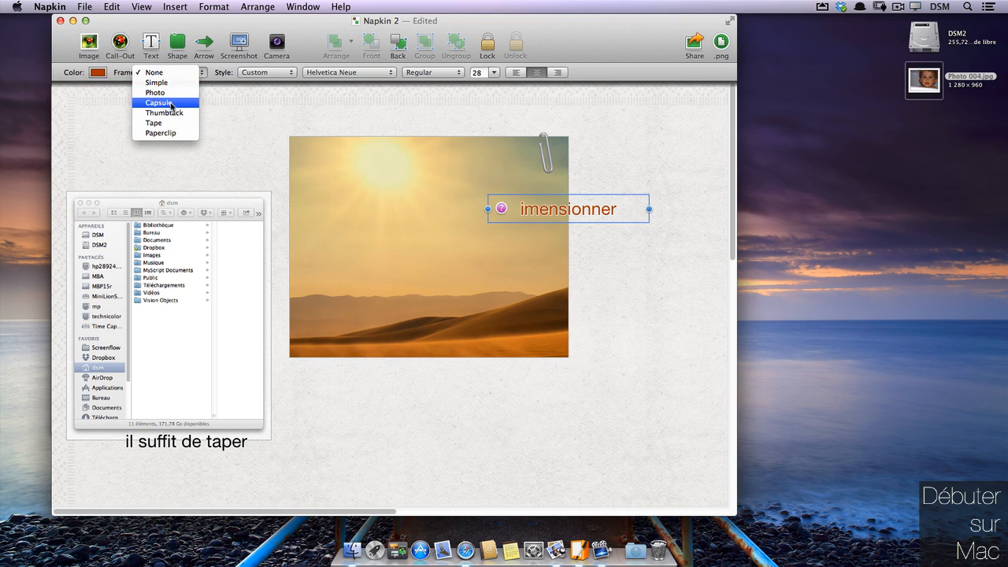
{"action": "left_click", "coordinate": [169, 97]}
{"action": "left_click", "coordinate": [607, 168]}
{"action": "left_click_drag", "start_coordinate": [611, 209], "coordinate": [640, 218]}
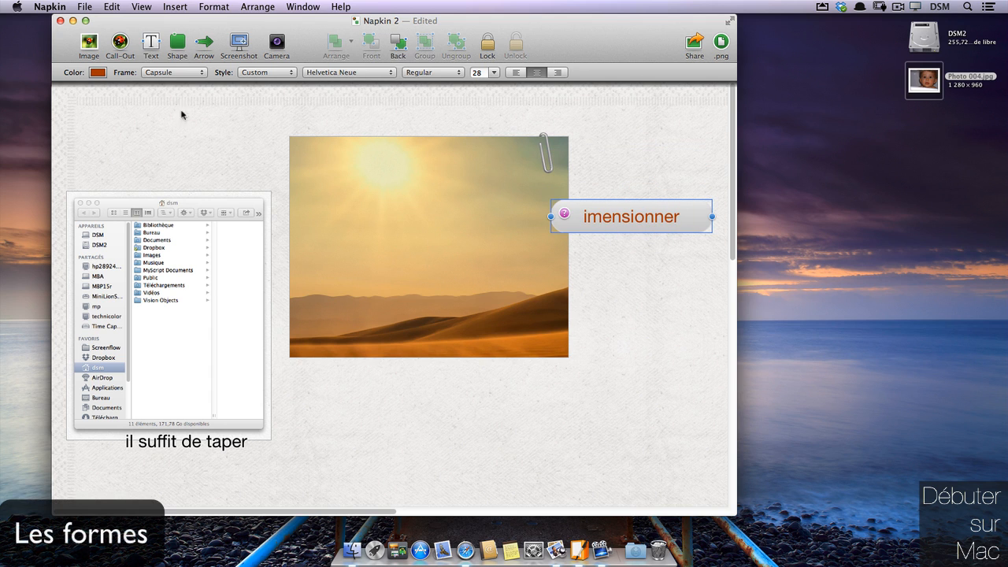
- Add a square shape, place it below the "imensionner" label beside the desert image, and slightly round its corners
{"action": "left_click", "coordinate": [177, 48]}
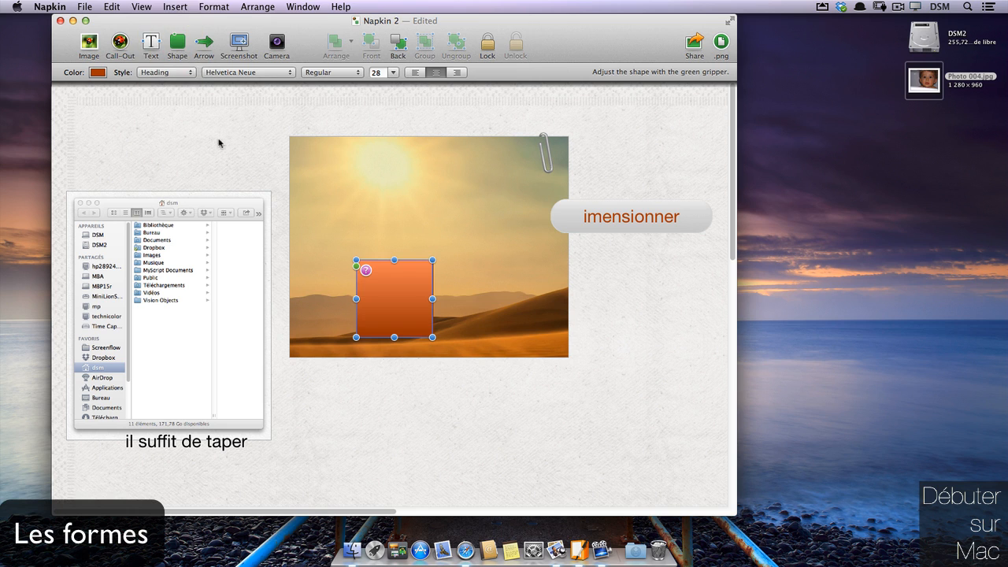
{"action": "left_click_drag", "start_coordinate": [400, 288], "coordinate": [622, 319]}
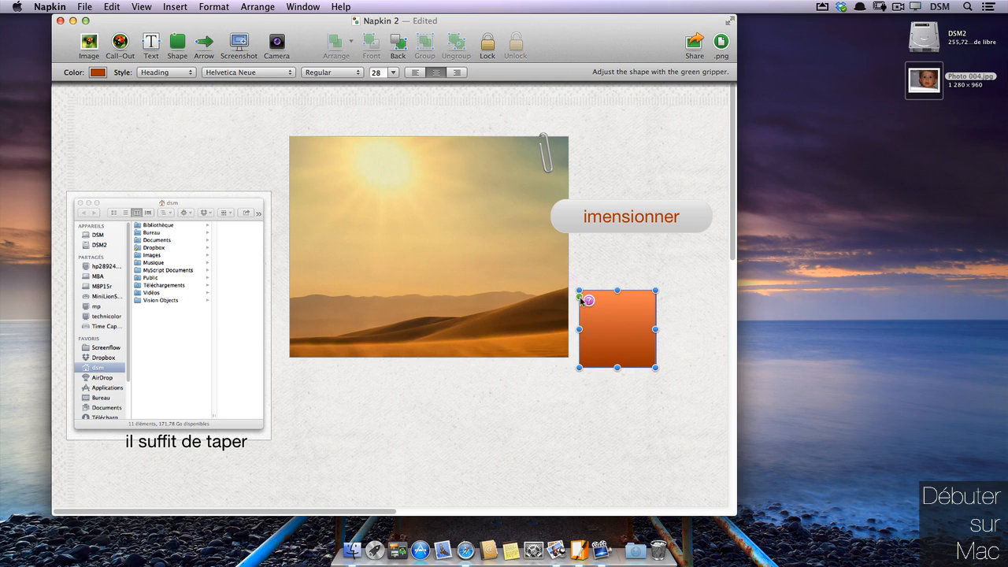
{"action": "mouse_move", "coordinate": [581, 300]}
{"action": "left_mouse_down"}
{"action": "mouse_move", "coordinate": [611, 324]}
{"action": "mouse_move", "coordinate": [587, 292]}
{"action": "mouse_move", "coordinate": [583, 348]}
{"action": "mouse_move", "coordinate": [580, 300]}
{"action": "left_mouse_up"}
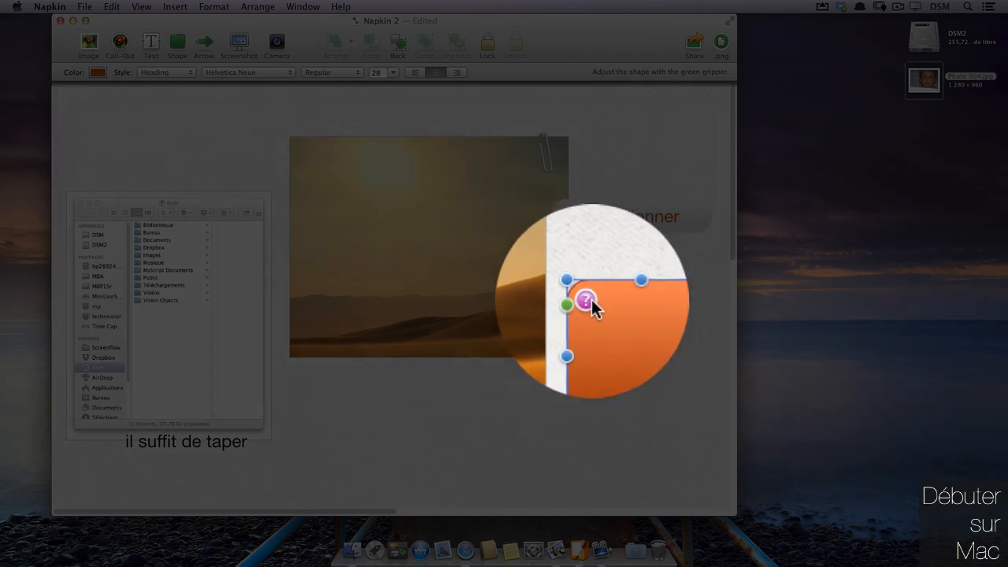
- Read through the shape's help hints on shape items, colour adjustment, text styling and tips
{"action": "left_click", "coordinate": [588, 300]}
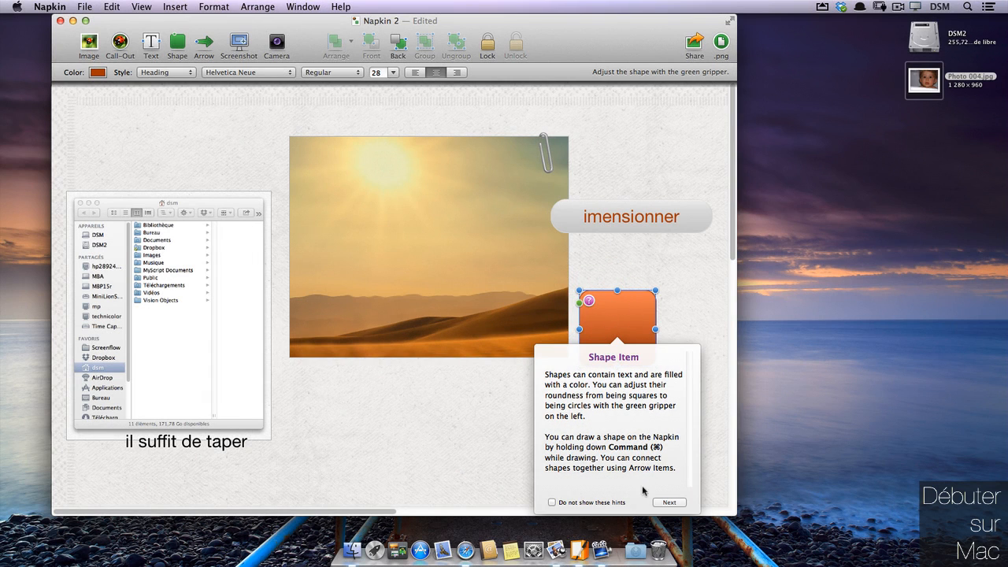
{"action": "left_click", "coordinate": [668, 501]}
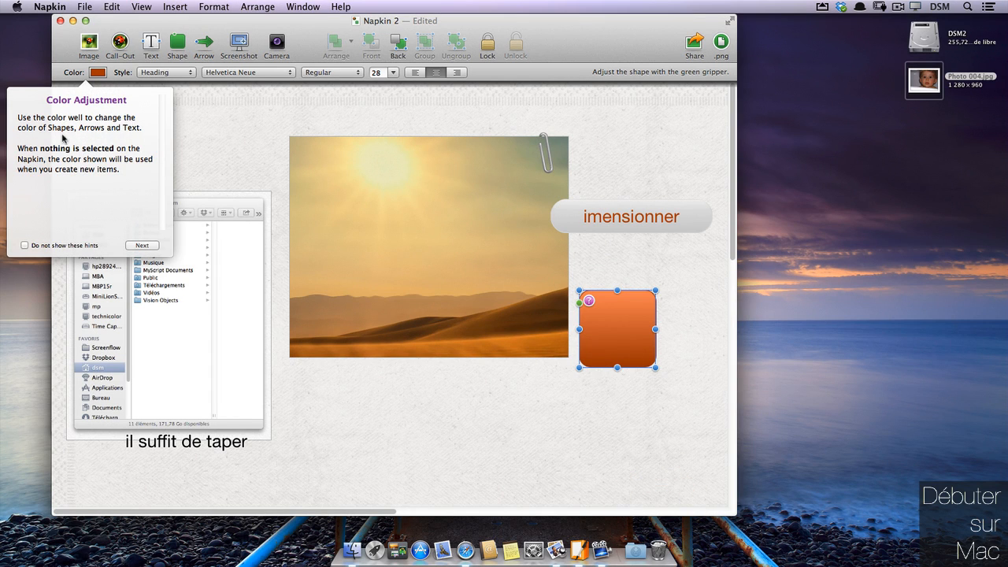
{"action": "left_click", "coordinate": [152, 246]}
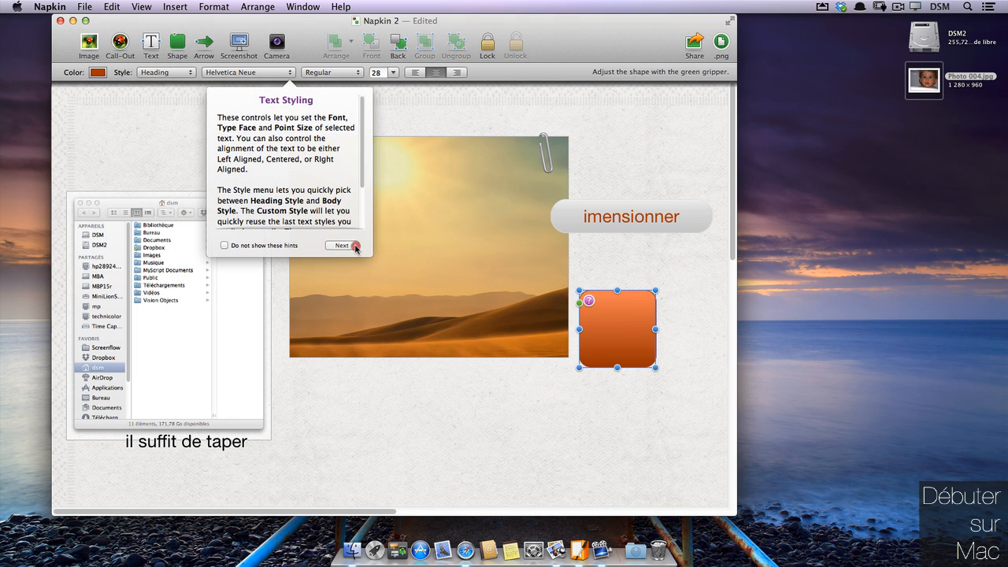
{"action": "left_click", "coordinate": [355, 247]}
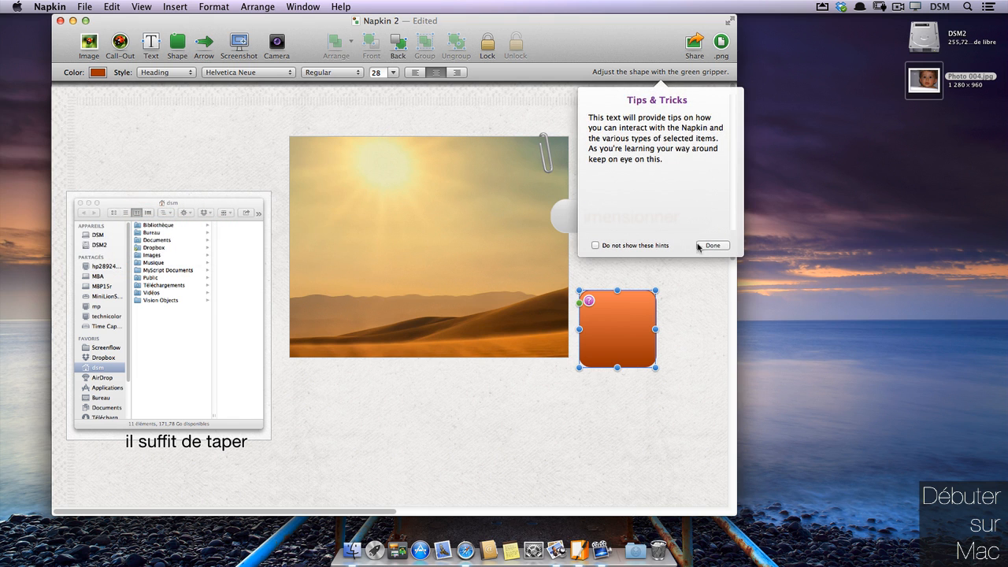
{"action": "left_click", "coordinate": [711, 245]}
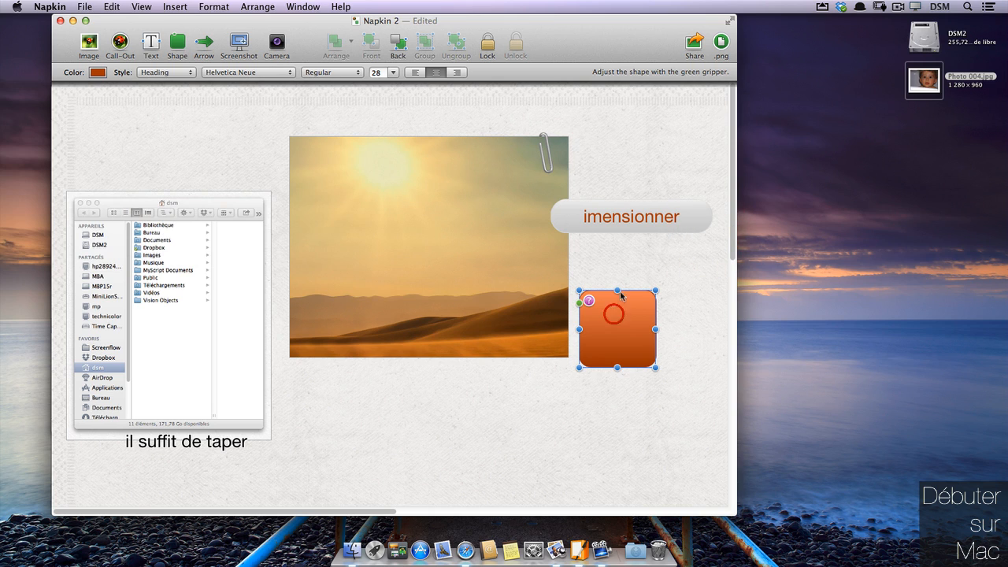
- Change the rounded square's fill colour to light orange
{"action": "left_click", "coordinate": [614, 333]}
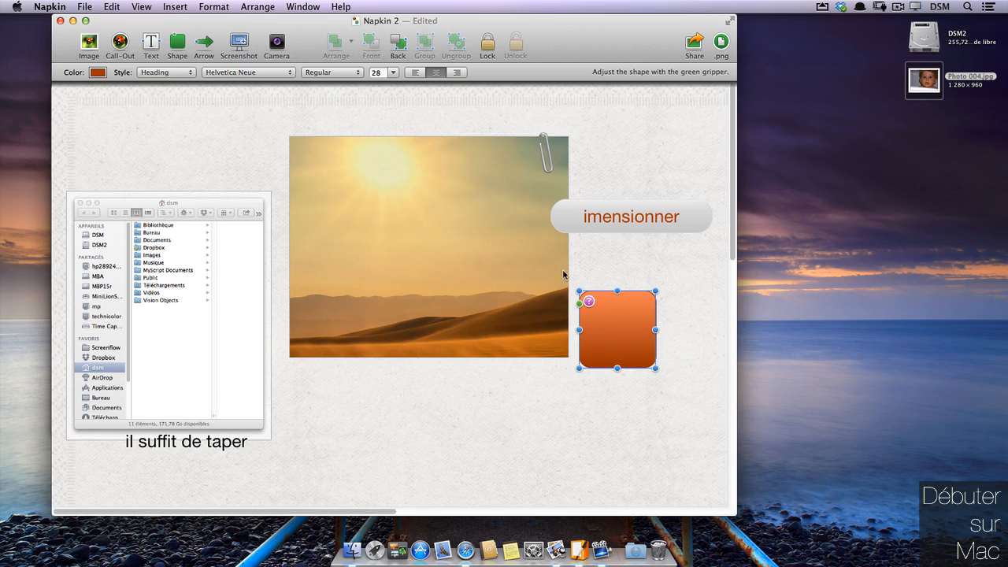
{"action": "left_click", "coordinate": [100, 79]}
{"action": "left_click", "coordinate": [111, 152]}
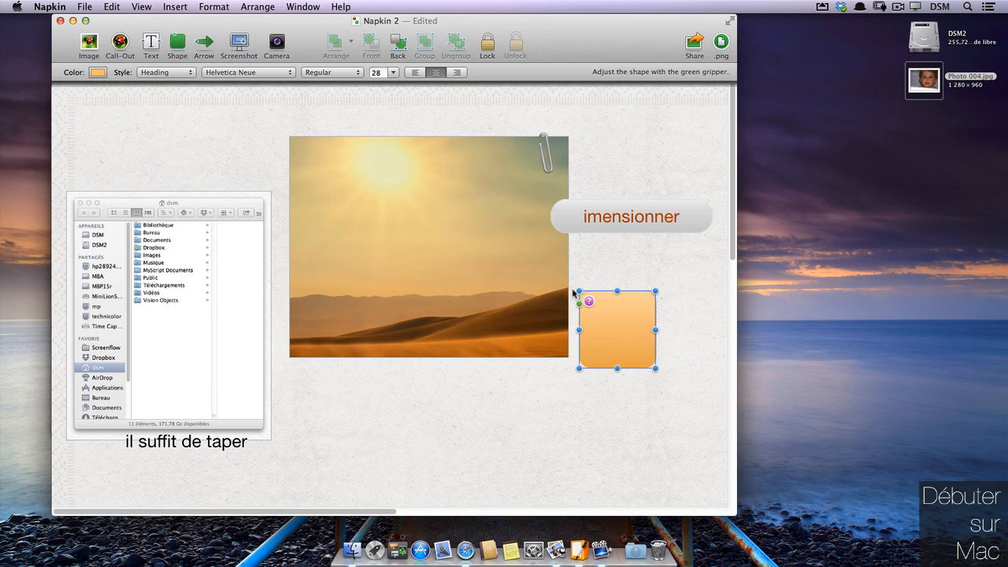
- Shrink the light orange shape from its upper left corner and set its text style to Body
{"action": "left_click_drag", "start_coordinate": [576, 290], "coordinate": [593, 319]}
{"action": "left_click", "coordinate": [165, 72]}
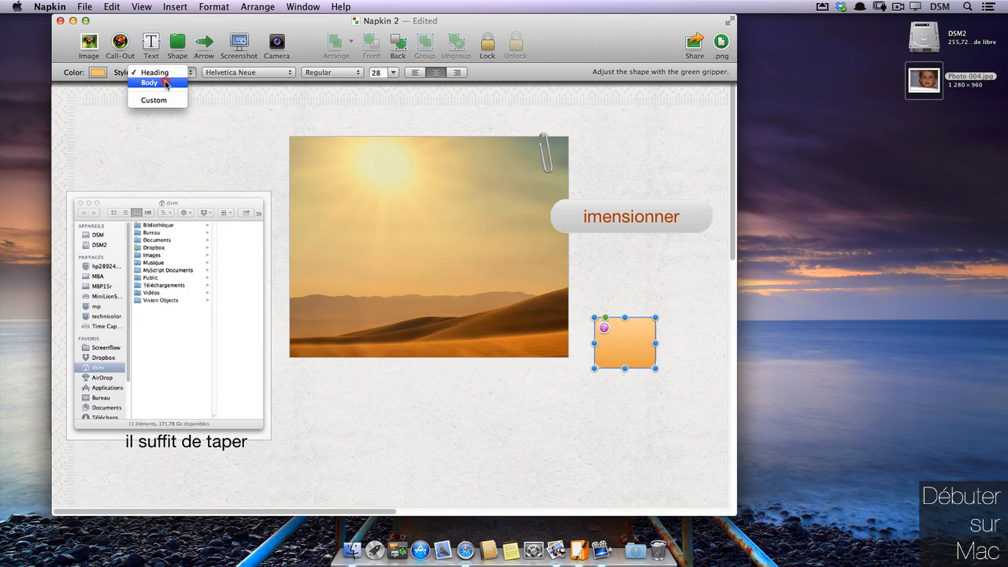
{"action": "left_click", "coordinate": [162, 87]}
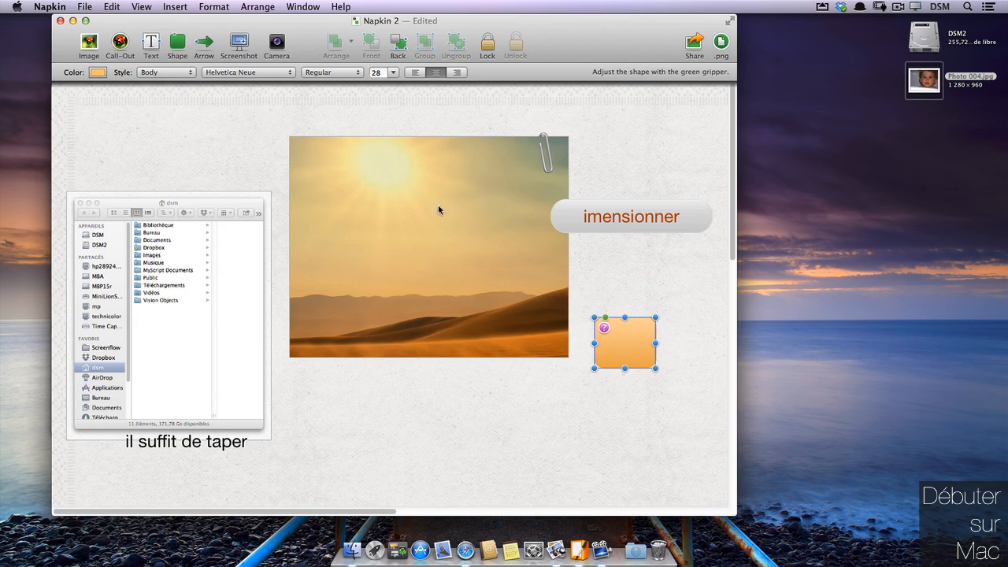
- Enter the text "texte" inside the light orange shape and enlarge the shape from its lower right corner
{"action": "left_click", "coordinate": [628, 342]}
{"action": "left_click", "coordinate": [626, 343]}
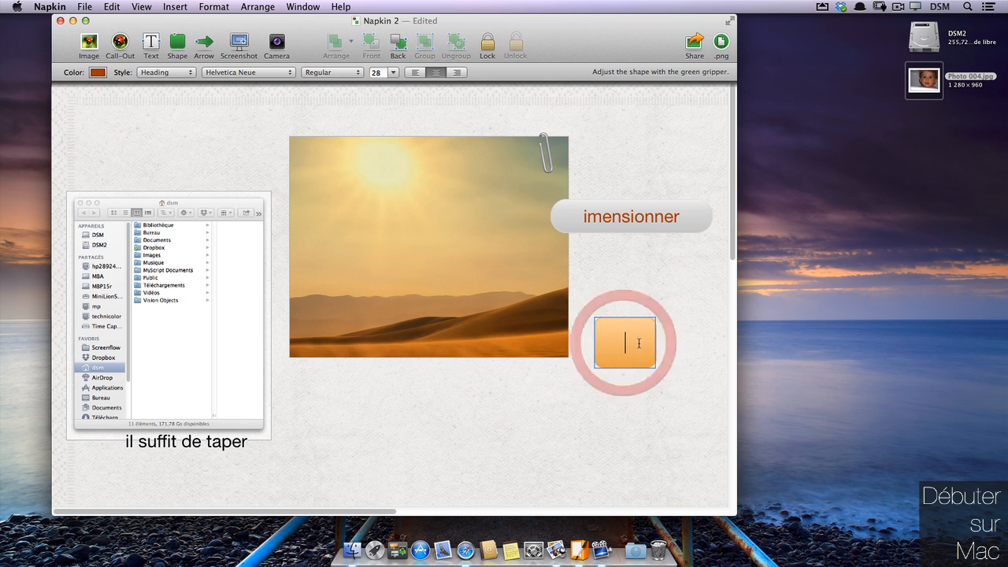
{"action": "type", "text": "texte"}
{"action": "left_click", "coordinate": [693, 355]}
{"action": "left_click", "coordinate": [651, 348]}
{"action": "left_click_drag", "start_coordinate": [655, 368], "coordinate": [692, 380]}
- Colour the word "texte" dark grey and move its shape down towards the lower part of the canvas
{"action": "double_click", "coordinate": [645, 349]}
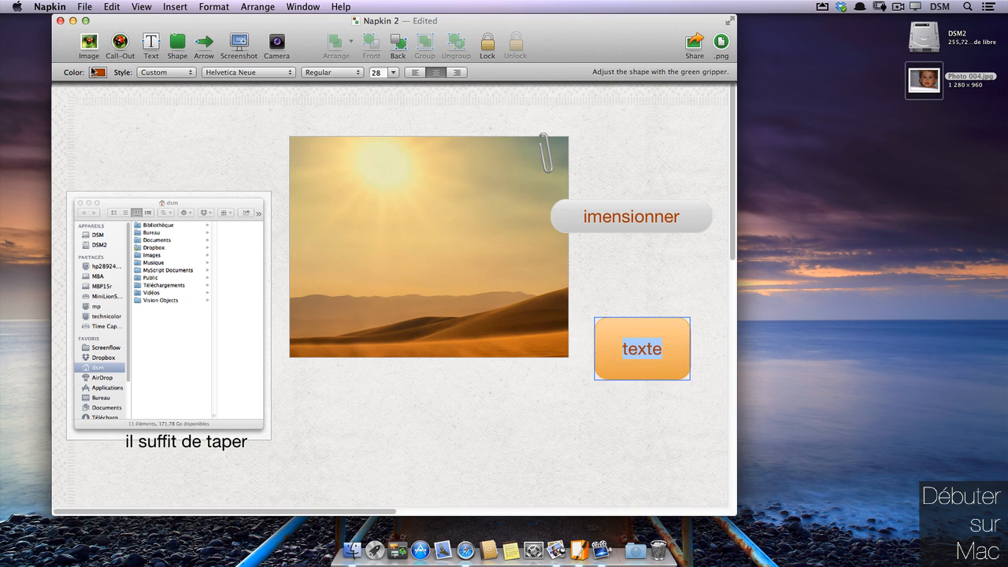
{"action": "left_click", "coordinate": [95, 72]}
{"action": "left_click", "coordinate": [125, 95]}
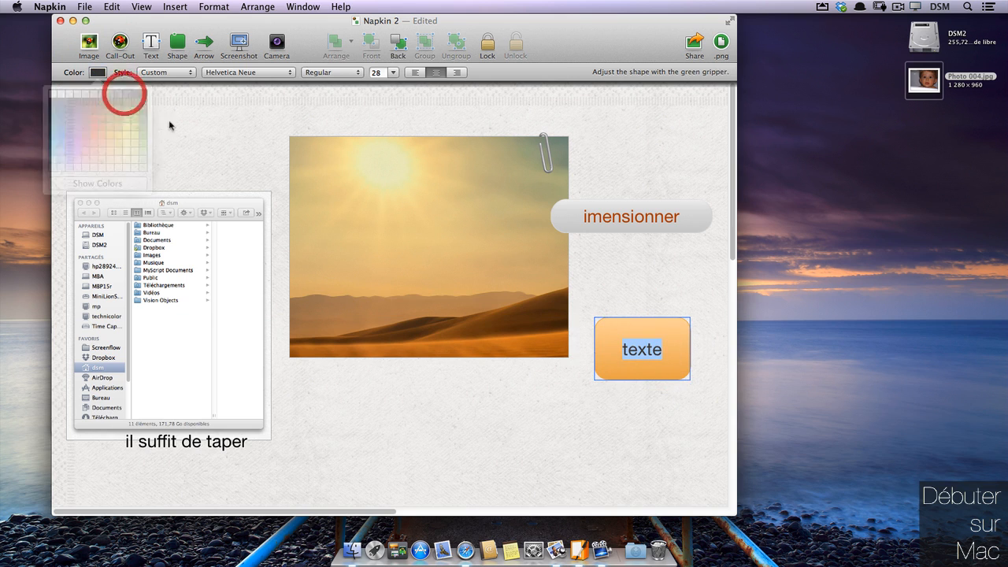
{"action": "left_click", "coordinate": [647, 282]}
{"action": "left_click_drag", "start_coordinate": [665, 352], "coordinate": [660, 415]}
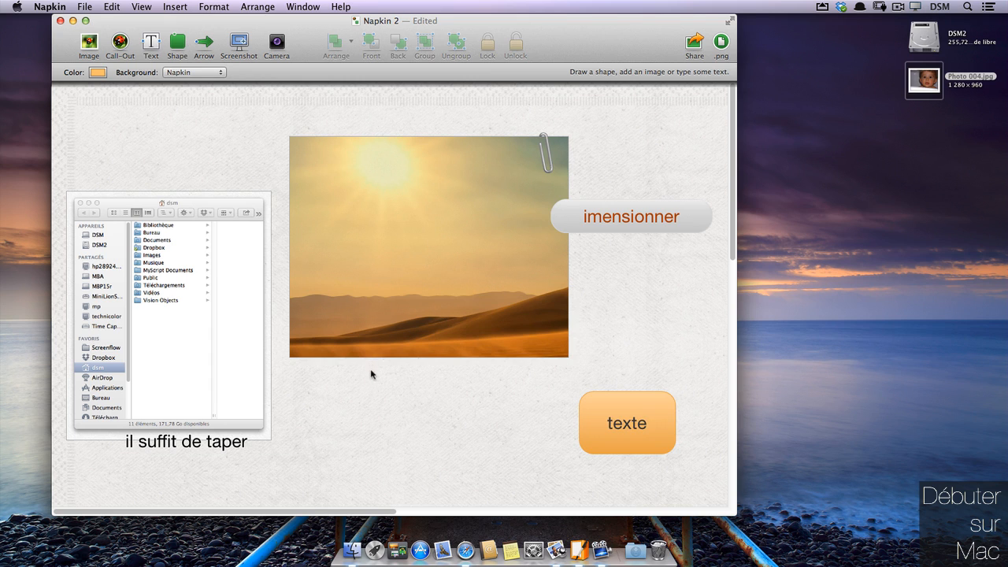
- Draw two rectangular shapes freehand below the desert image, moving the first one down and to the right
{"action": "left_click_drag", "start_coordinate": [363, 391], "coordinate": [365, 439]}
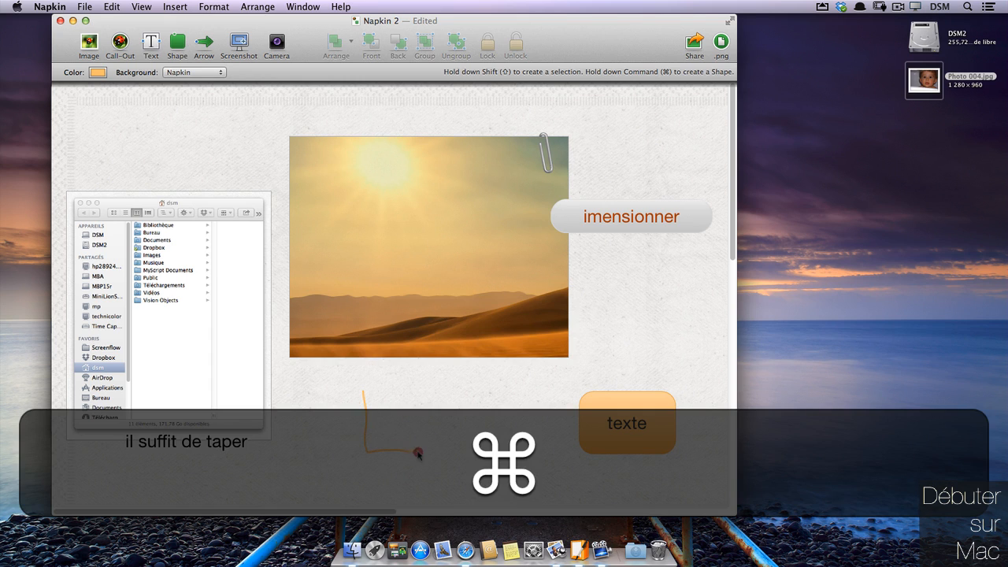
{"action": "left_click_drag", "start_coordinate": [415, 395], "coordinate": [364, 393]}
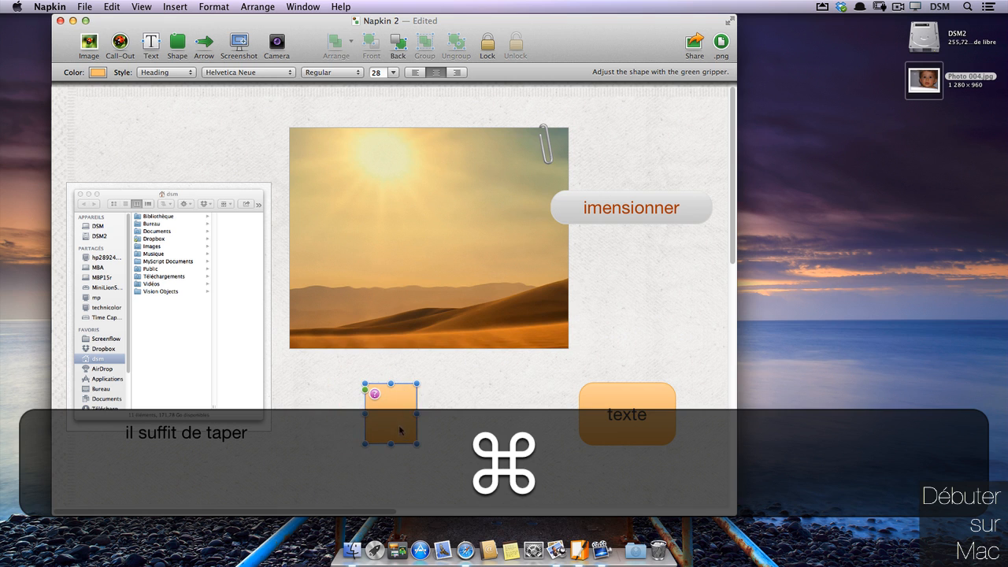
{"action": "left_click_drag", "start_coordinate": [420, 443], "coordinate": [476, 451]}
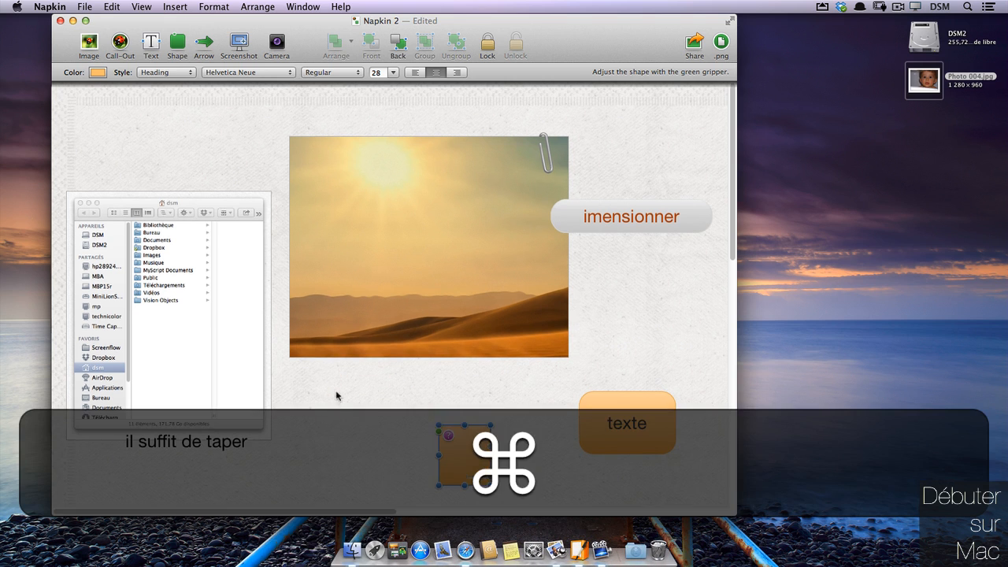
{"action": "key", "text": "BackSpace"}
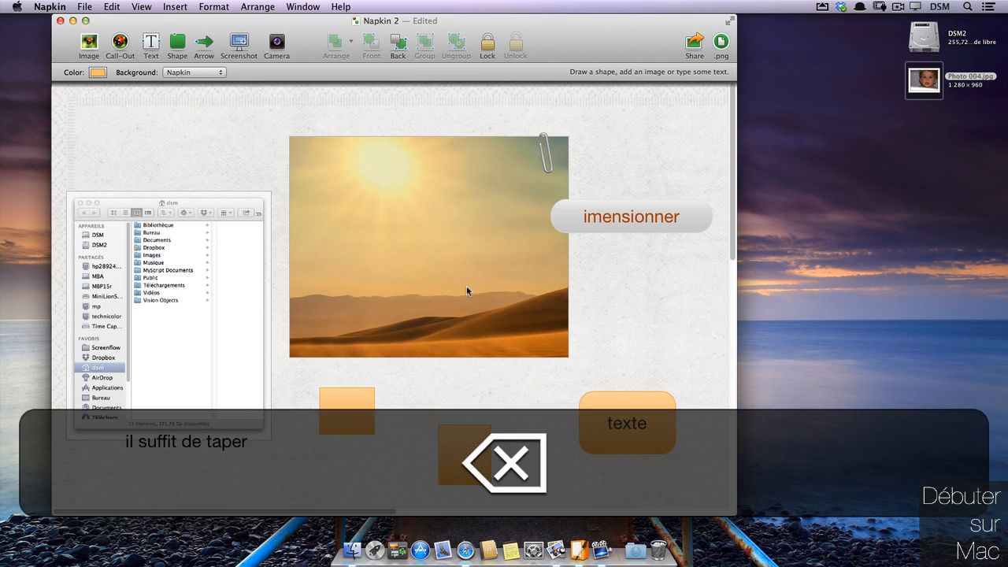
- Draw a circle freehand between the rectangles and the "texte" shape to create a round call-out
{"action": "mouse_move", "coordinate": [493, 381]}
{"action": "left_mouse_down"}
{"action": "mouse_move", "coordinate": [474, 394]}
{"action": "mouse_move", "coordinate": [509, 367]}
{"action": "mouse_move", "coordinate": [497, 369]}
{"action": "left_mouse_up"}
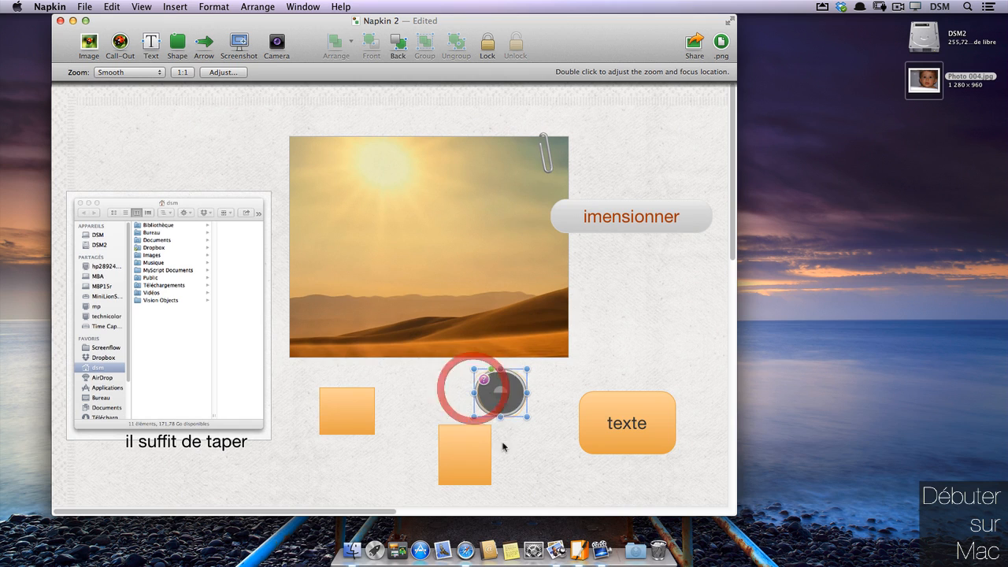
{"action": "left_click", "coordinate": [544, 367]}
{"action": "key", "text": "BackSpace"}
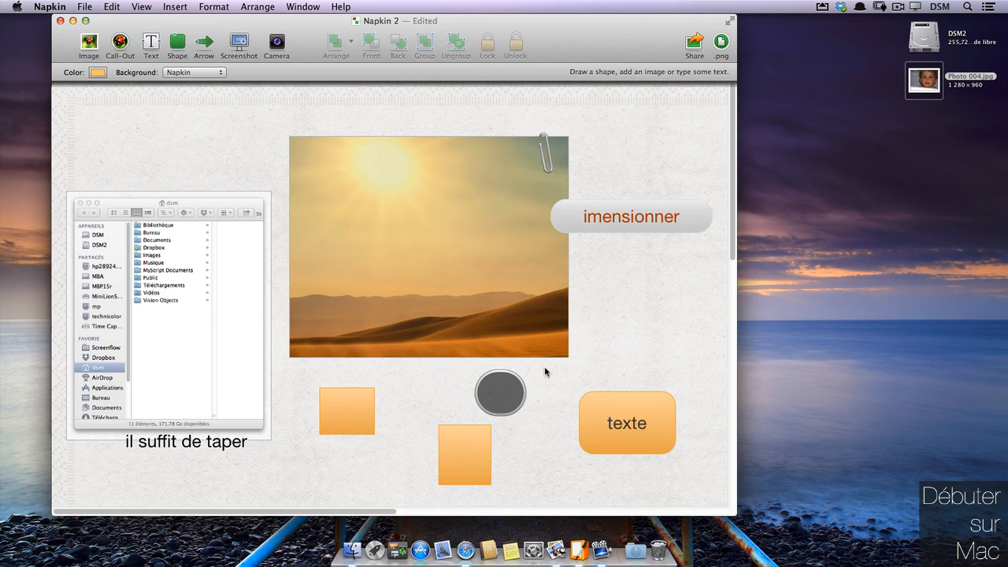
- Delete the round call-out and add an arrow running from the desert image to the second orange rectangle
{"action": "left_click", "coordinate": [506, 389]}
{"action": "key", "text": "BackSpace"}
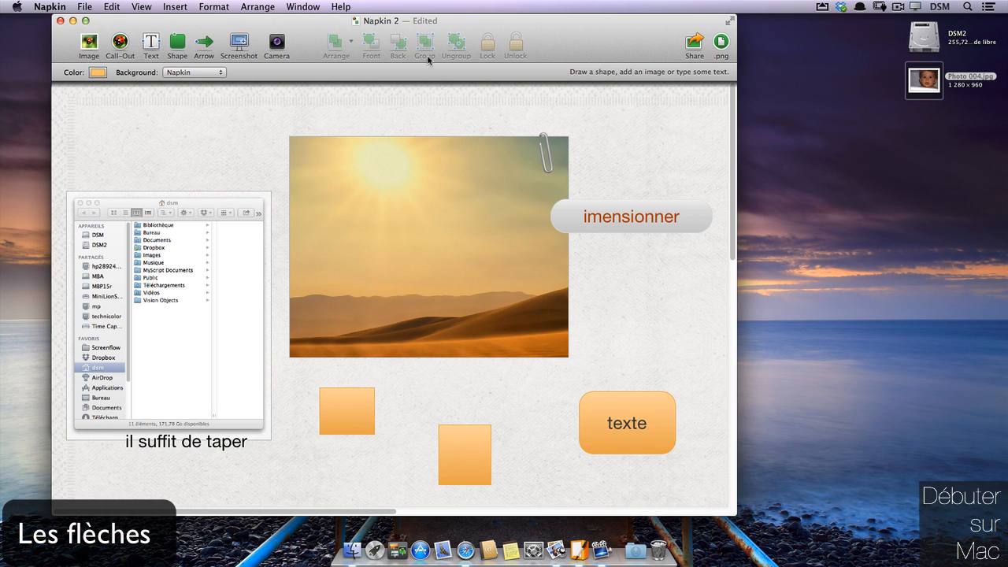
{"action": "left_click", "coordinate": [217, 51]}
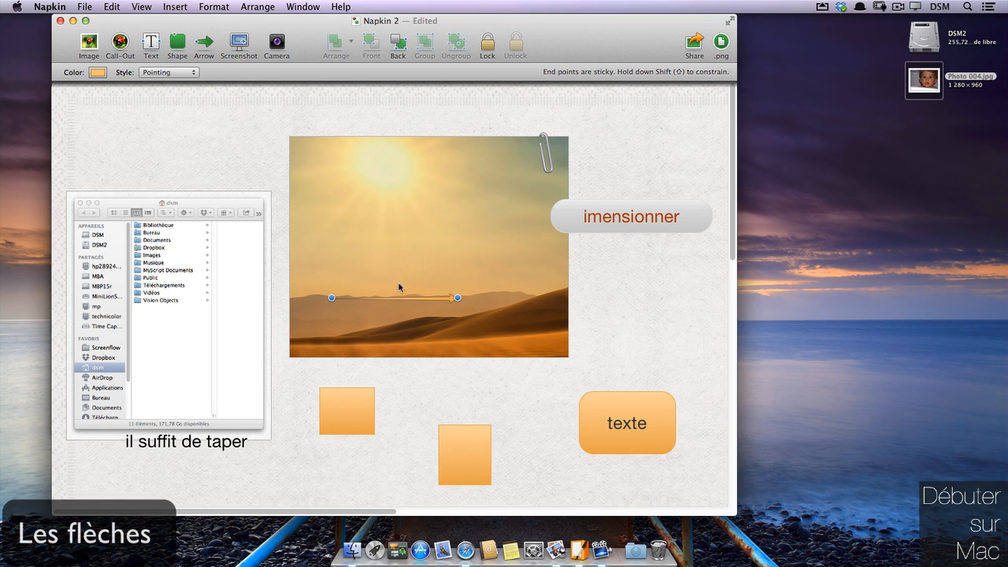
{"action": "left_click_drag", "start_coordinate": [456, 297], "coordinate": [480, 450]}
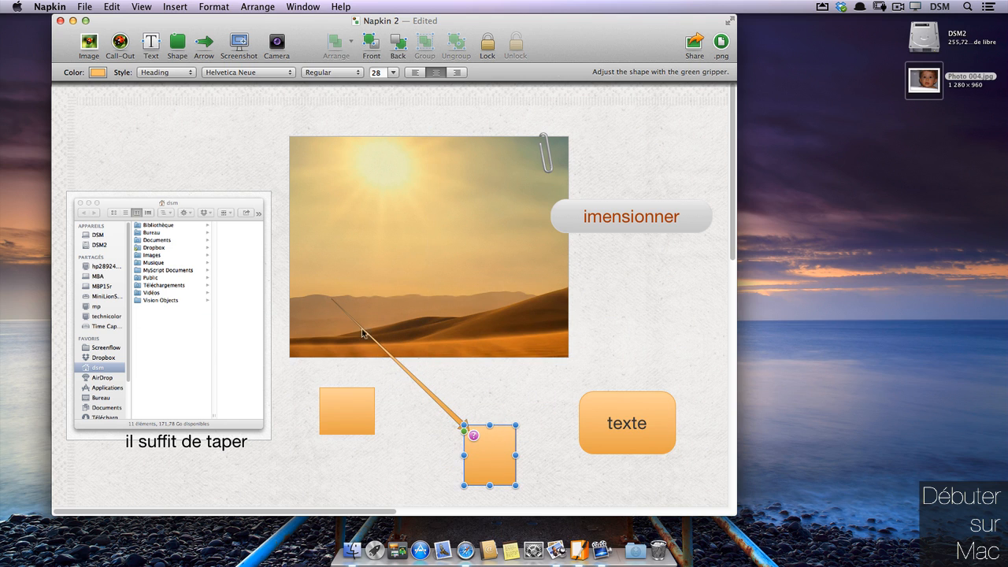
- Attach the arrow's tail to the "imensionner" capsule, moving the capsule up and the linked rectangle next to the first one
{"action": "left_click", "coordinate": [387, 355]}
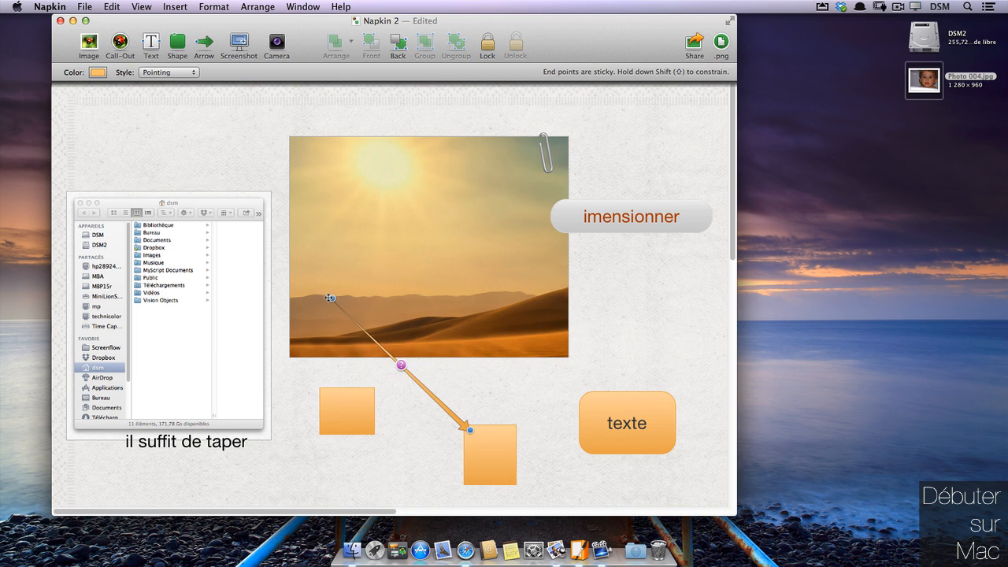
{"action": "left_click_drag", "start_coordinate": [333, 299], "coordinate": [600, 221]}
{"action": "left_click_drag", "start_coordinate": [496, 445], "coordinate": [417, 410]}
{"action": "left_click_drag", "start_coordinate": [619, 221], "coordinate": [616, 133]}
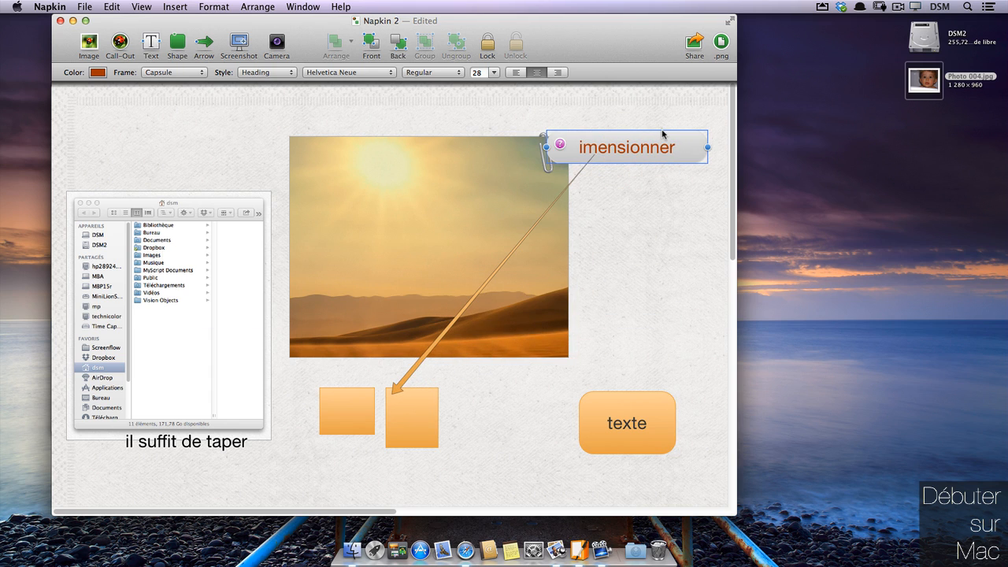
- Read through the help hints for the arrow up to the one on colour adjustment
{"action": "left_click", "coordinate": [401, 388]}
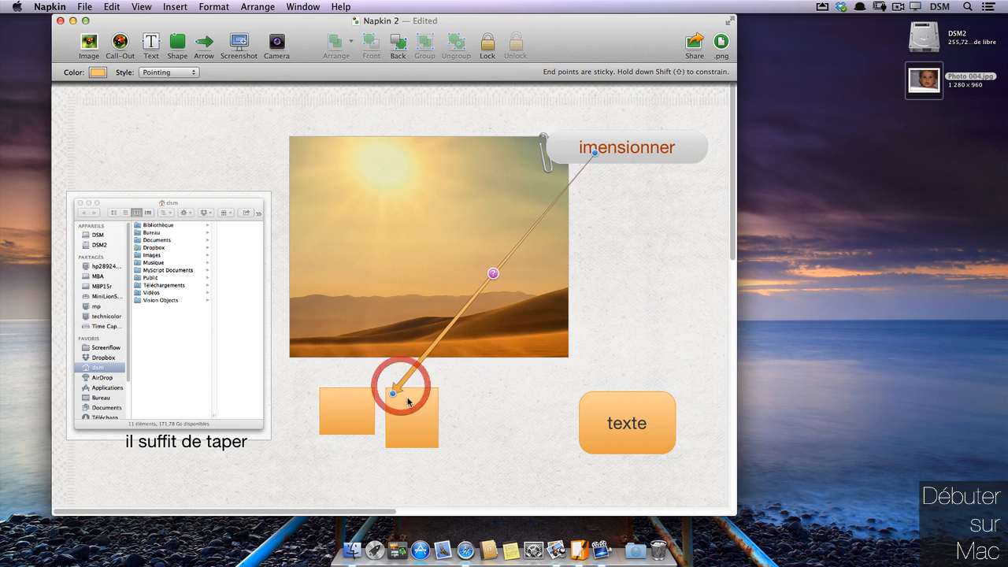
{"action": "left_click", "coordinate": [493, 274]}
{"action": "left_click_drag", "start_coordinate": [564, 343], "coordinate": [561, 382]}
{"action": "left_click", "coordinate": [543, 447]}
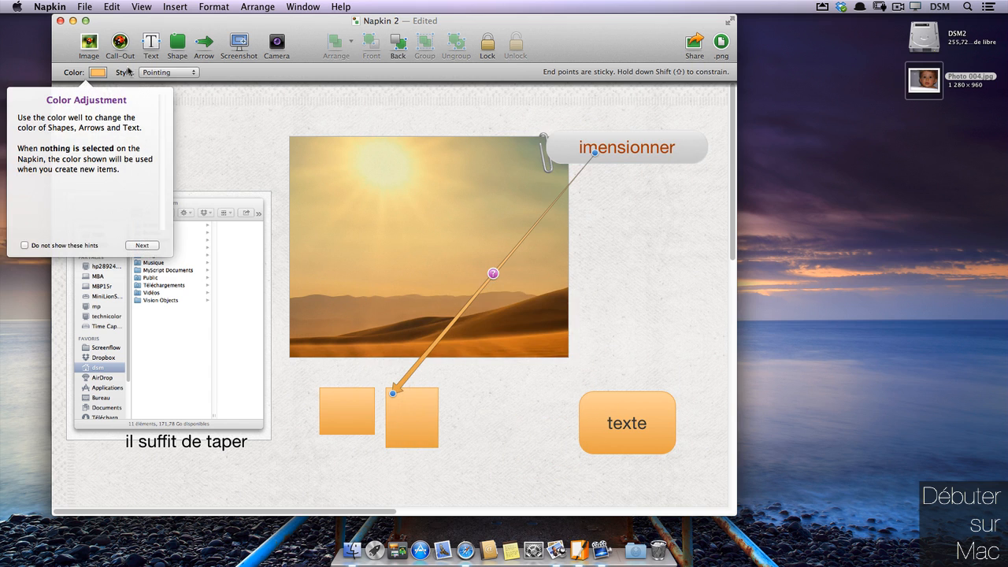
- Colour the arrow orange-red and lower its opacity to 65 %
{"action": "left_click", "coordinate": [99, 72]}
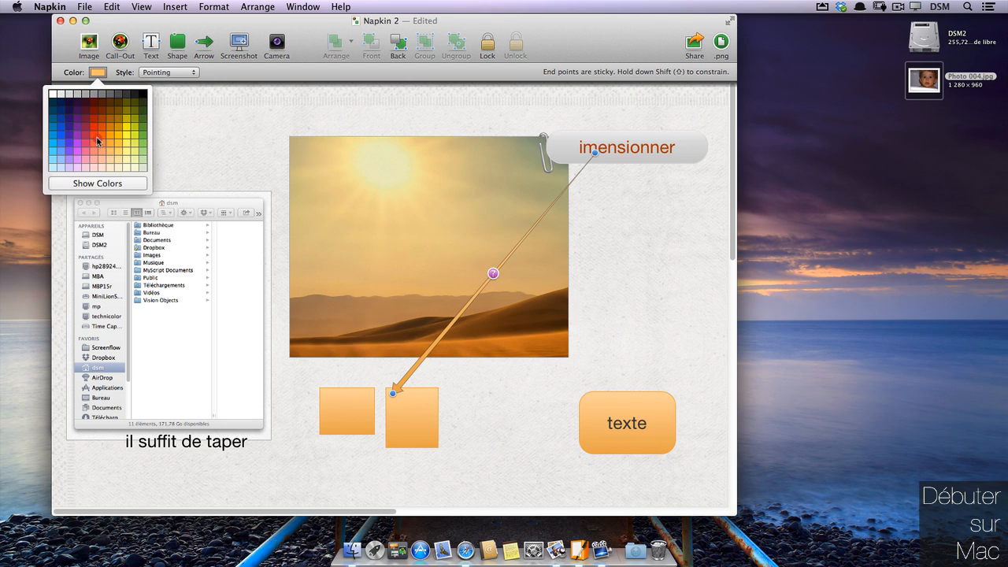
{"action": "left_click", "coordinate": [99, 142]}
{"action": "left_click", "coordinate": [94, 72]}
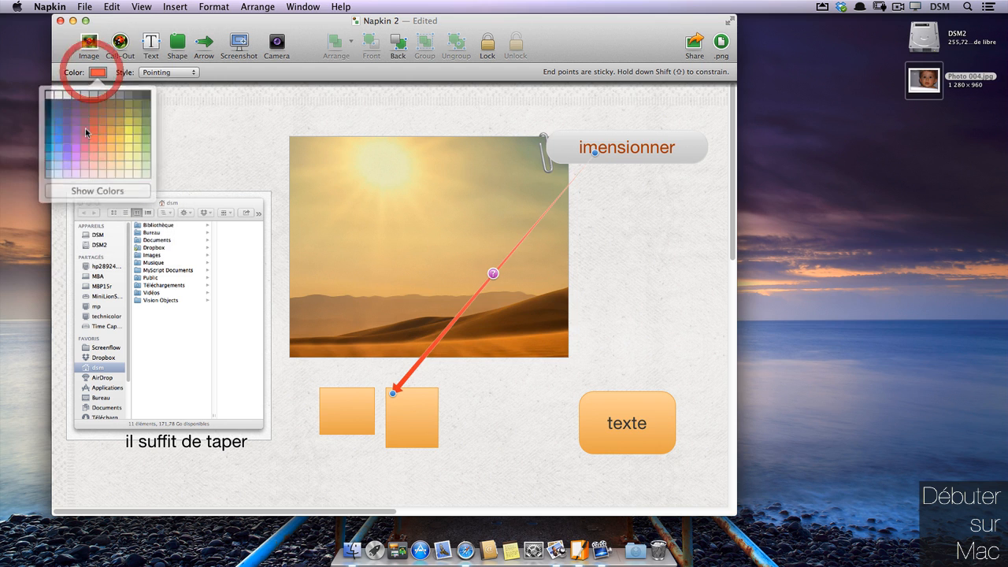
{"action": "left_click", "coordinate": [116, 186]}
{"action": "left_click_drag", "start_coordinate": [304, 399], "coordinate": [276, 397]}
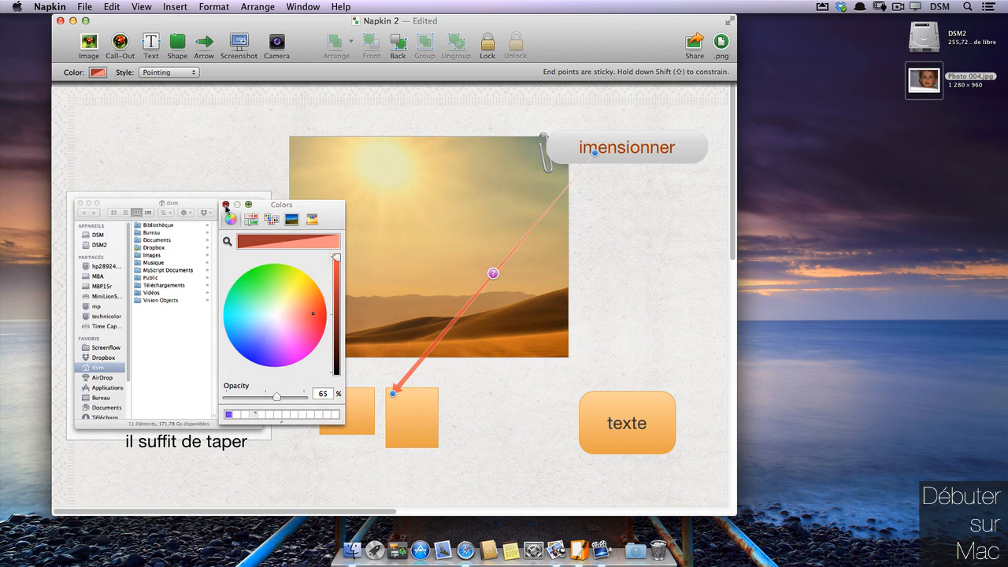
{"action": "left_click", "coordinate": [226, 204]}
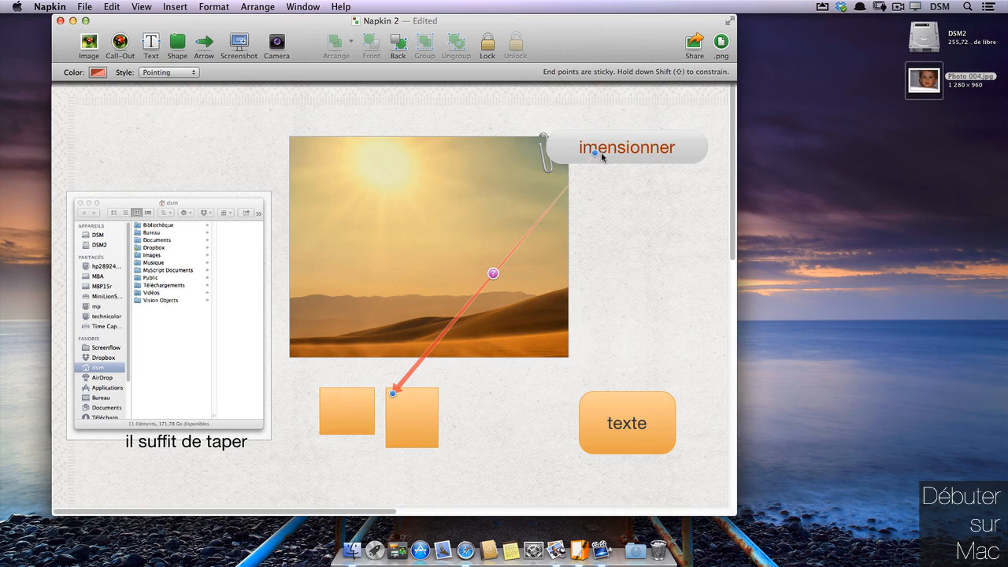
- Detach the arrow's tail from the capsule onto the empty canvas below it, and move the Finder screenshot up beside the desert image
{"action": "left_click_drag", "start_coordinate": [595, 152], "coordinate": [638, 248]}
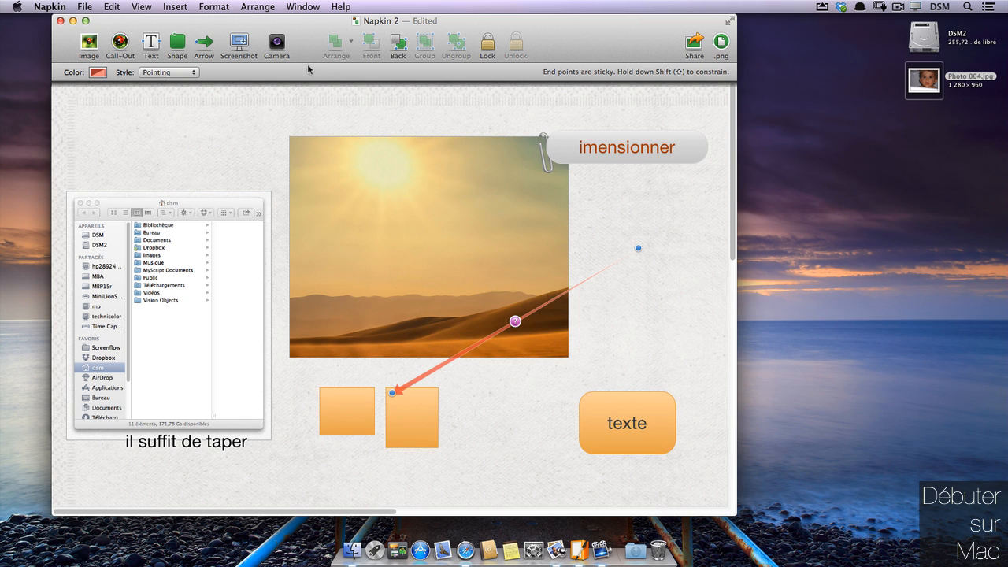
{"action": "left_click_drag", "start_coordinate": [222, 257], "coordinate": [207, 221]}
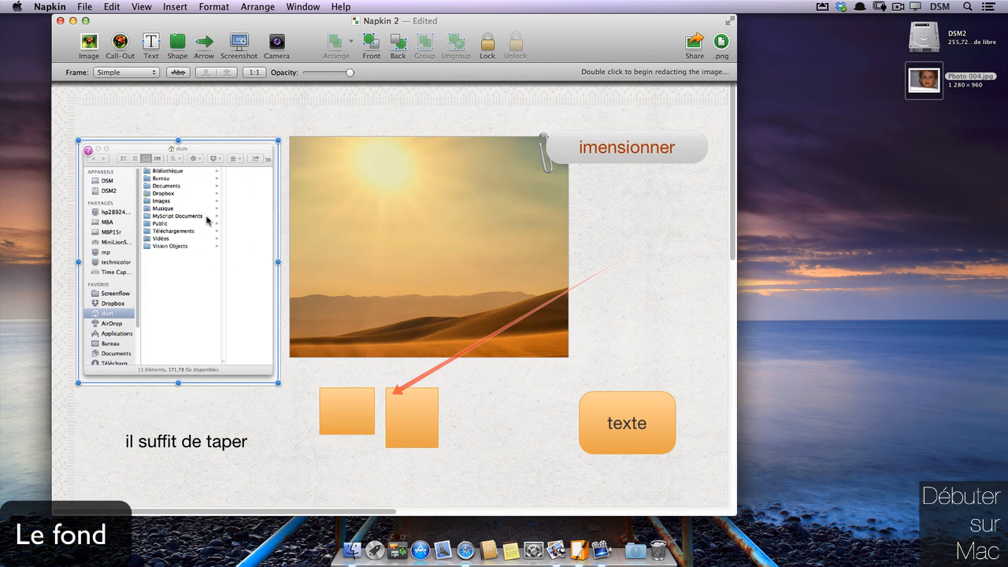
- Try the Transparent background on the canvas and settle on White
{"action": "left_click", "coordinate": [167, 117]}
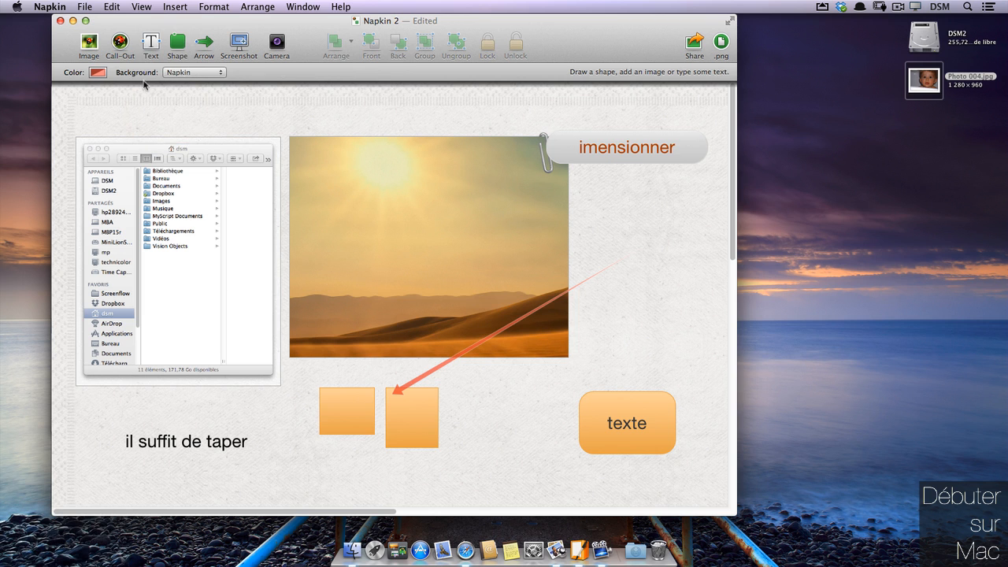
{"action": "left_click", "coordinate": [184, 73]}
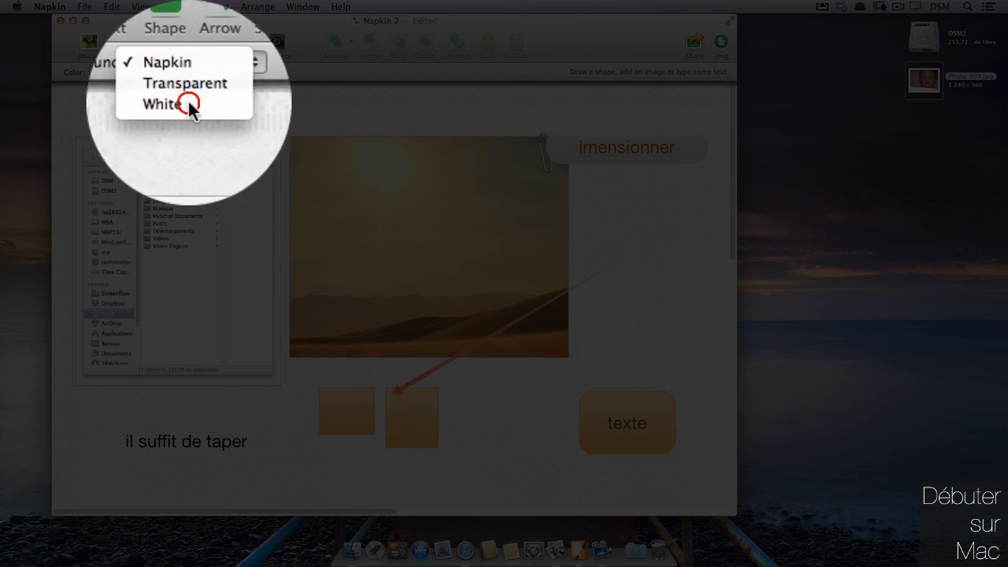
{"action": "left_click", "coordinate": [187, 95]}
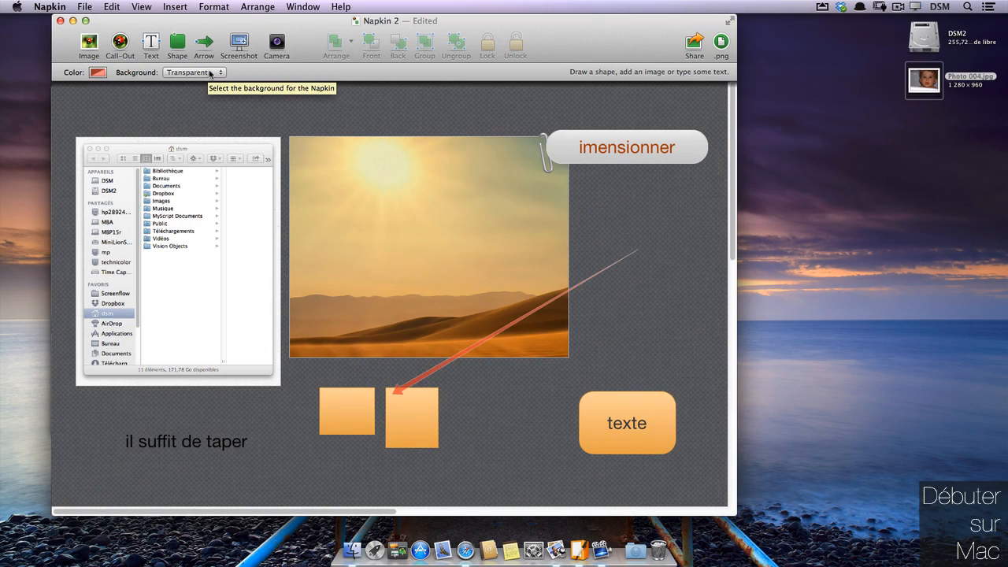
{"action": "left_click", "coordinate": [210, 72]}
{"action": "left_click", "coordinate": [208, 84]}
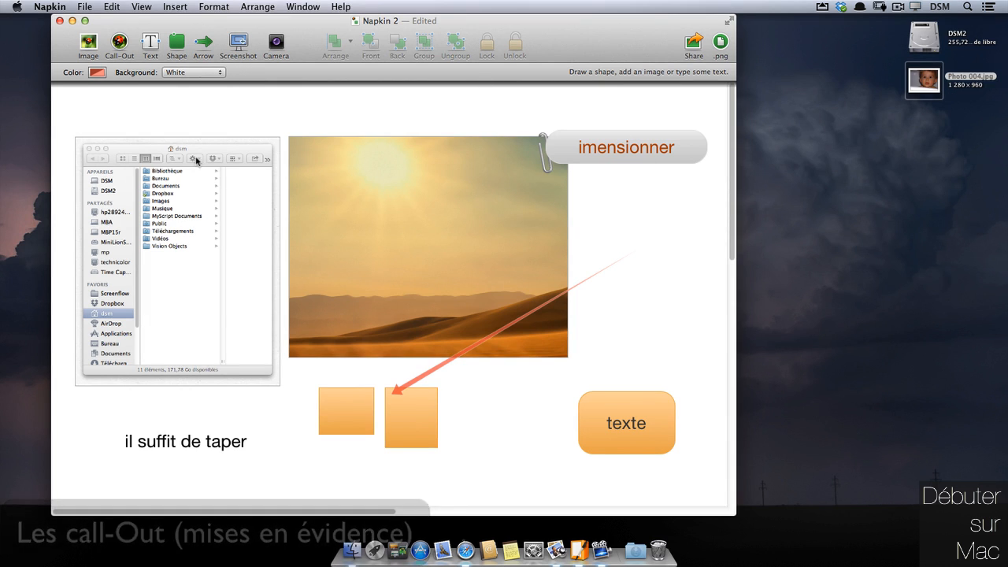
- Add a call-out beside the desert image, below the capsule, and focus it on the upper part of the Finder screenshot
{"action": "left_click", "coordinate": [119, 43]}
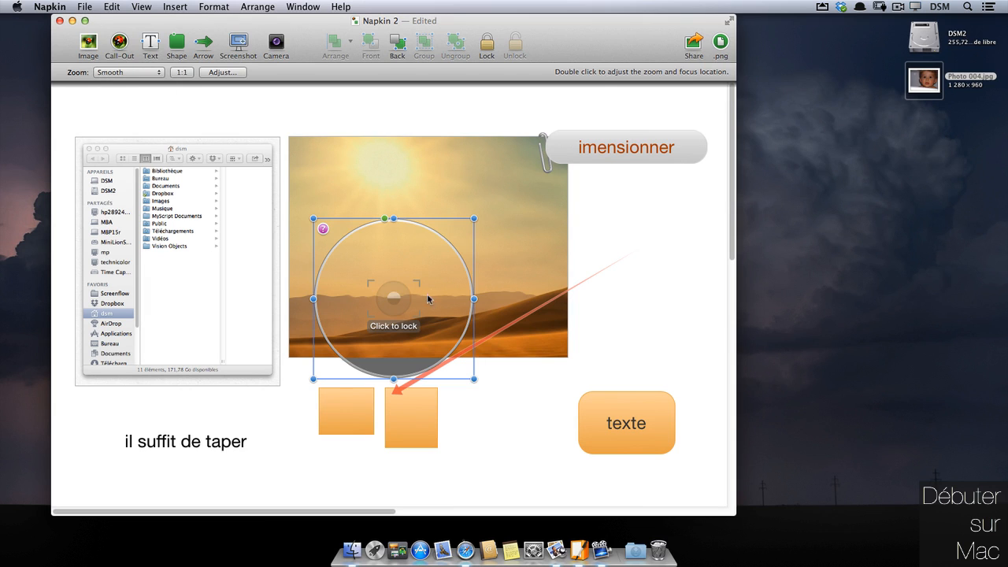
{"action": "left_click_drag", "start_coordinate": [440, 301], "coordinate": [674, 262]}
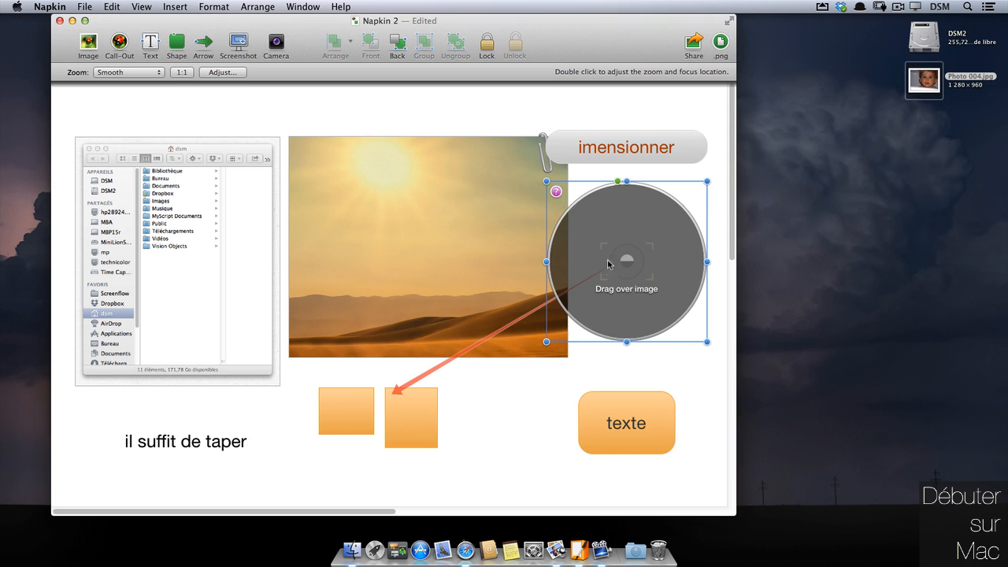
{"action": "left_click_drag", "start_coordinate": [626, 263], "coordinate": [218, 191]}
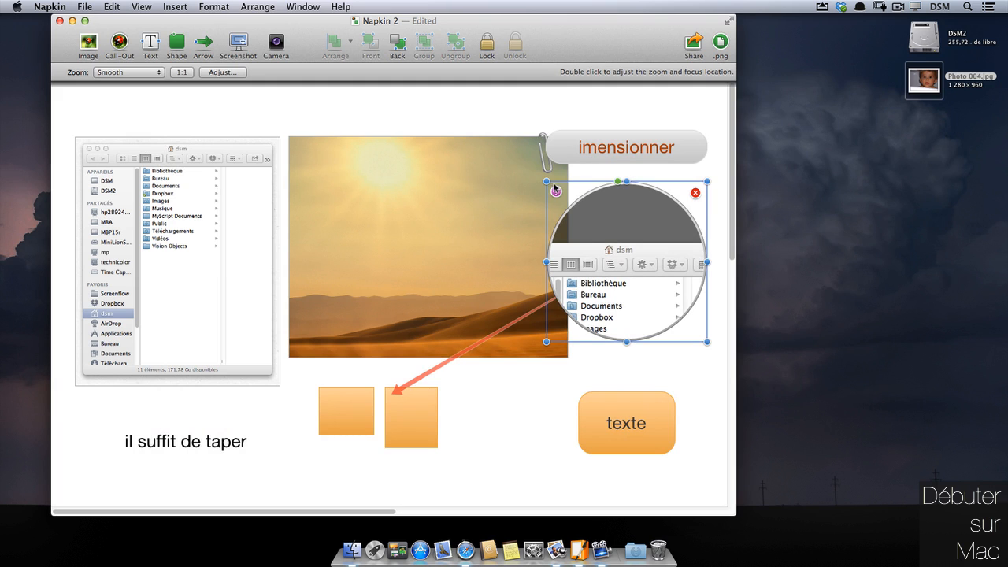
- Shrink the call-out from its upper left corner and reshape it from a circle into a wider rounded rectangle
{"action": "left_click_drag", "start_coordinate": [547, 182], "coordinate": [590, 219]}
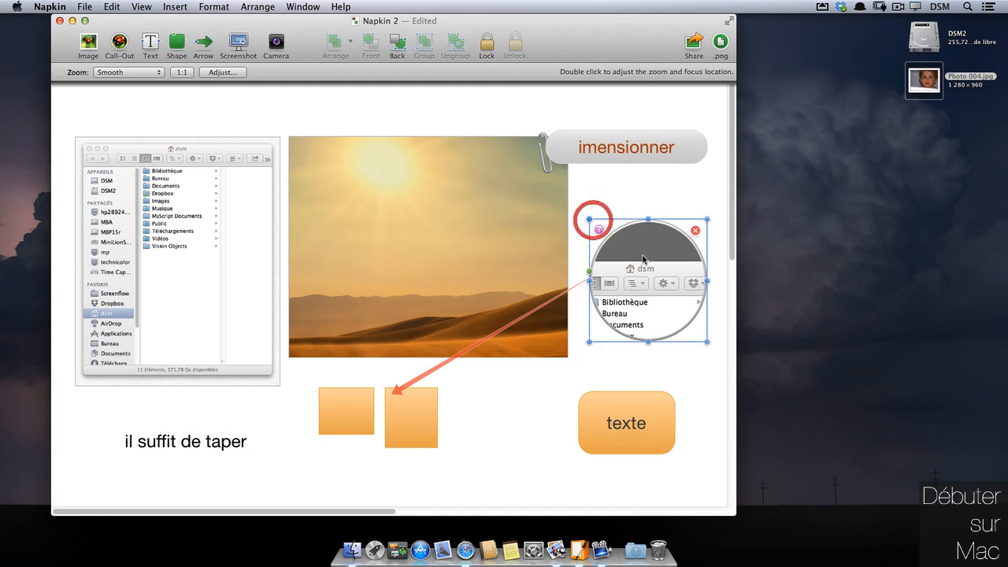
{"action": "left_click_drag", "start_coordinate": [591, 272], "coordinate": [568, 277]}
{"action": "left_click", "coordinate": [626, 277]}
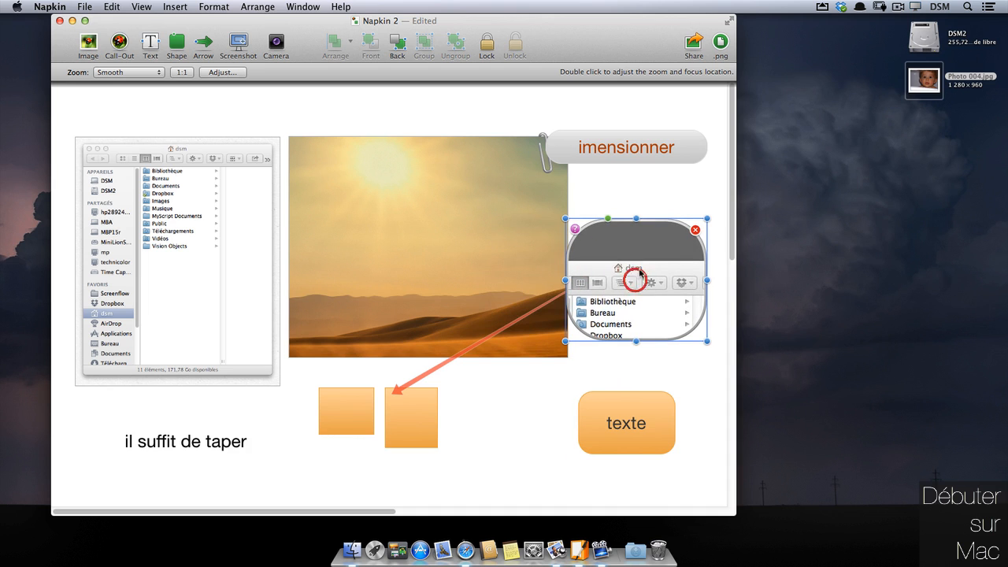
- Open the call-out's zoom and focus adjustment and leave it again
{"action": "double_click", "coordinate": [642, 278]}
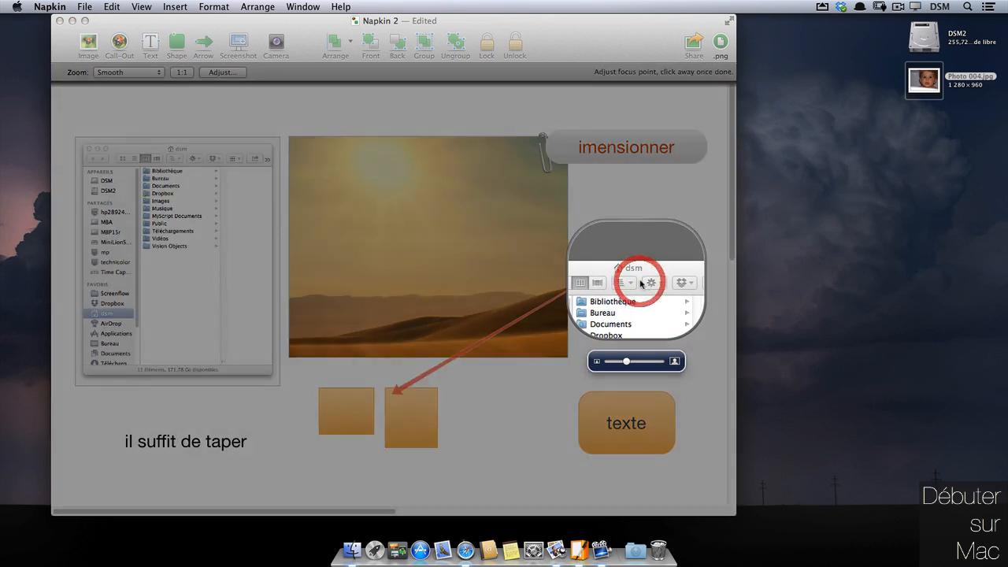
{"action": "left_click", "coordinate": [648, 304]}
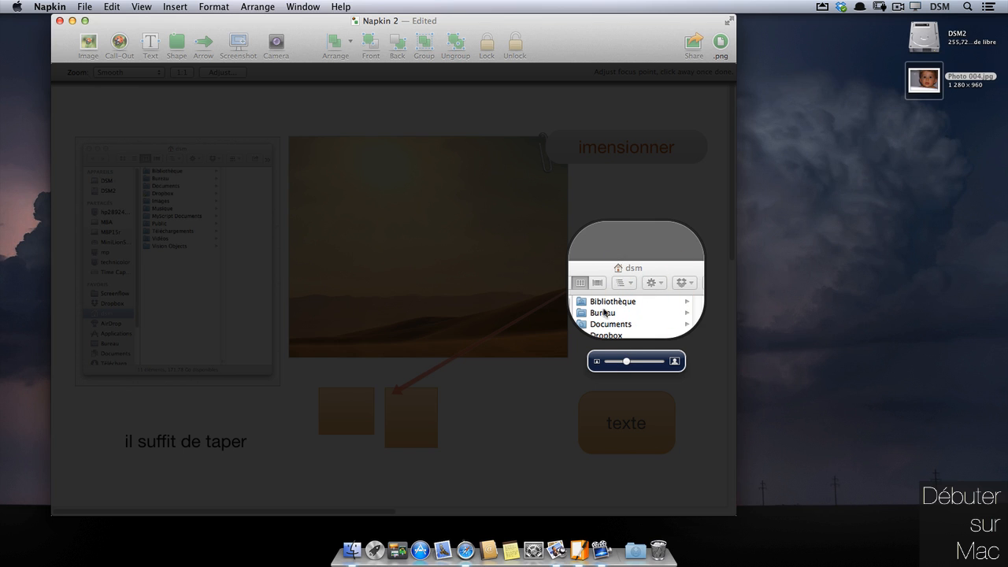
{"action": "left_click", "coordinate": [569, 345]}
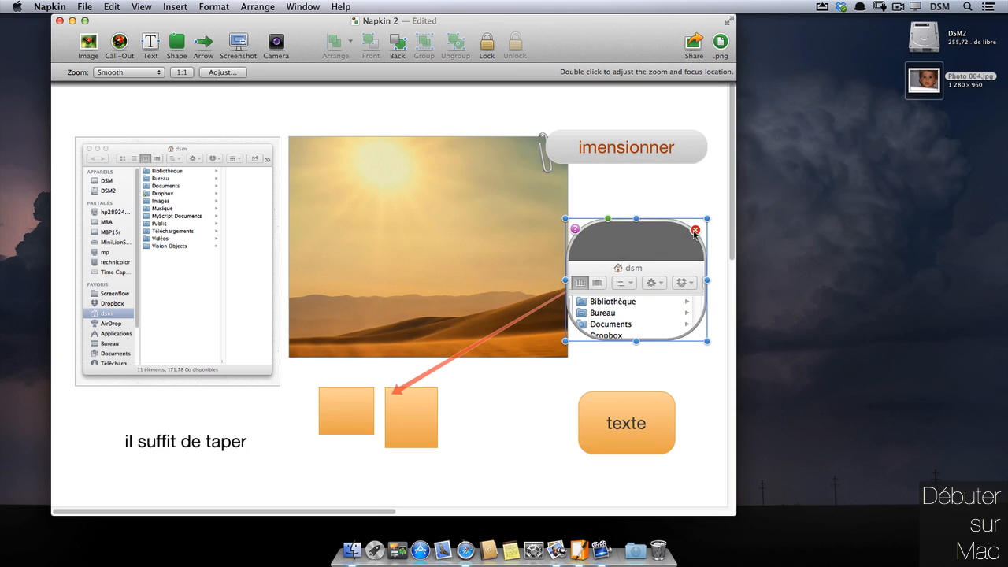
- Clear the call-out's focus and link it again to the title bar area of the Finder screenshot
{"action": "left_click", "coordinate": [695, 230]}
{"action": "left_click", "coordinate": [635, 275]}
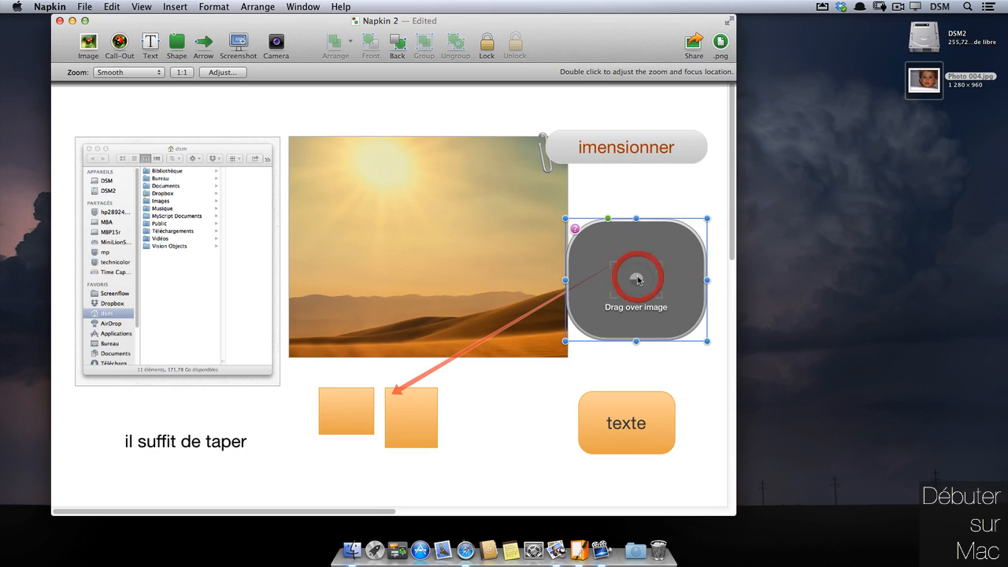
{"action": "left_click_drag", "start_coordinate": [637, 279], "coordinate": [614, 149]}
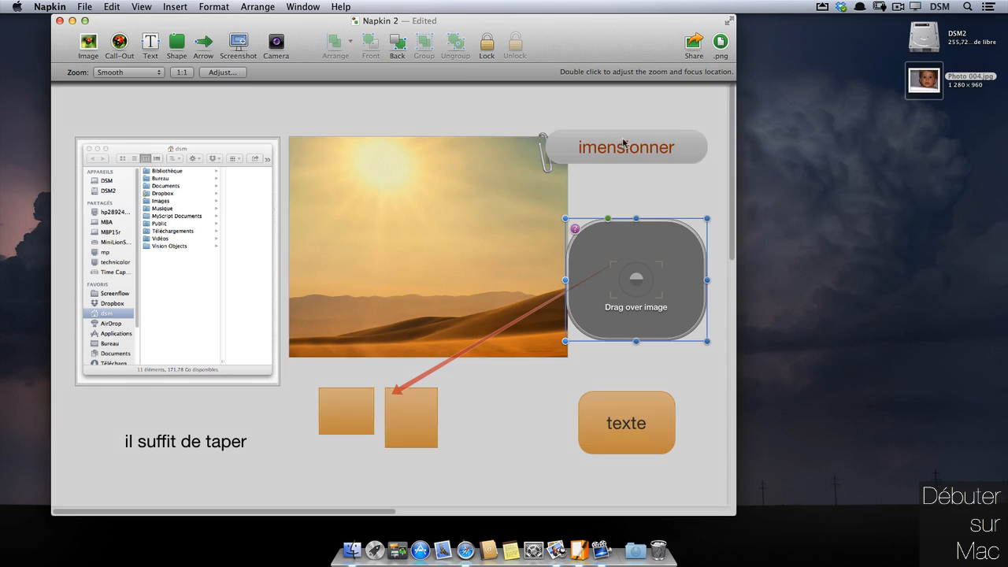
{"action": "left_click_drag", "start_coordinate": [637, 279], "coordinate": [598, 200]}
{"action": "left_click_drag", "start_coordinate": [620, 147], "coordinate": [191, 150]}
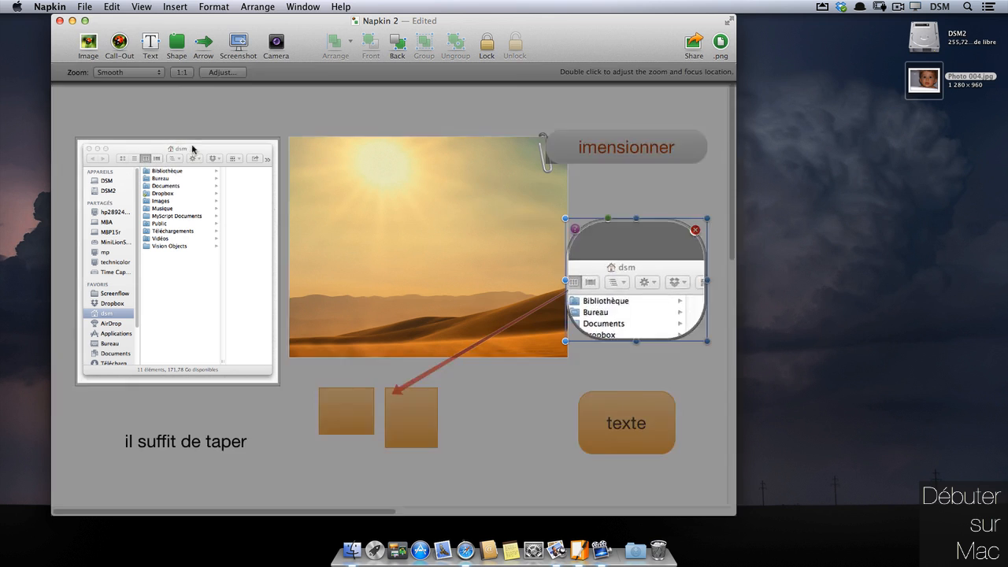
- Slightly reduce the magnification inside the call-out
{"action": "double_click", "coordinate": [644, 281]}
{"action": "mouse_move", "coordinate": [629, 363]}
{"action": "left_mouse_down"}
{"action": "mouse_move", "coordinate": [616, 363]}
{"action": "mouse_move", "coordinate": [639, 361]}
{"action": "mouse_move", "coordinate": [618, 361]}
{"action": "left_mouse_up"}
{"action": "left_click", "coordinate": [650, 286]}
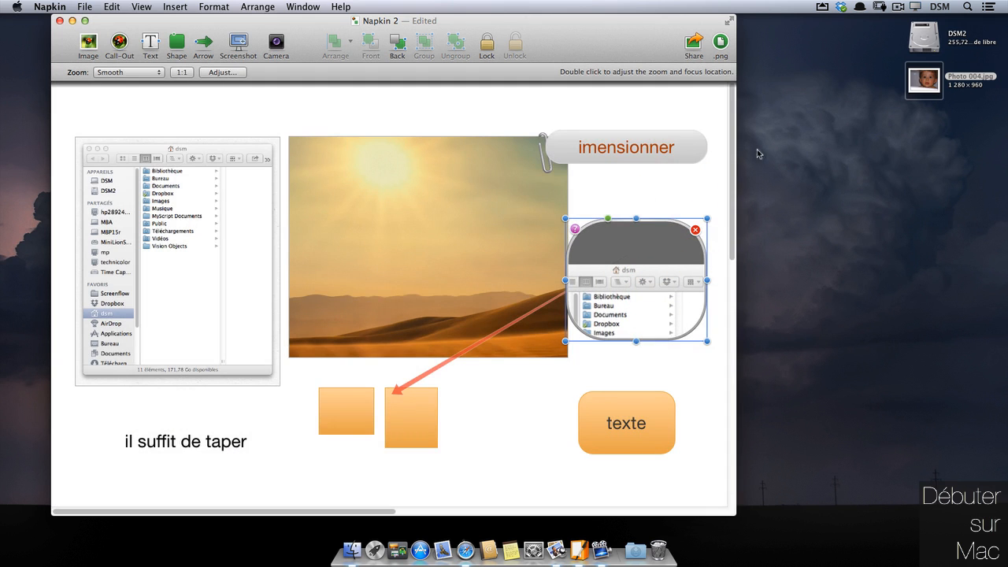
- Shrink the call-out from its upper left corner and move it up under the "imensionner" capsule
{"action": "left_click_drag", "start_coordinate": [570, 221], "coordinate": [613, 248]}
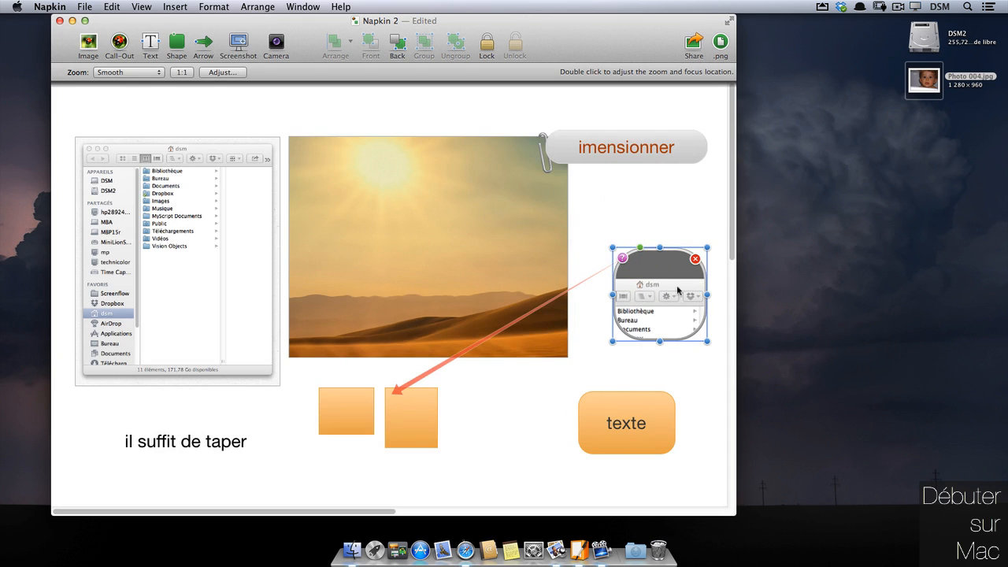
{"action": "left_click_drag", "start_coordinate": [657, 309], "coordinate": [664, 256]}
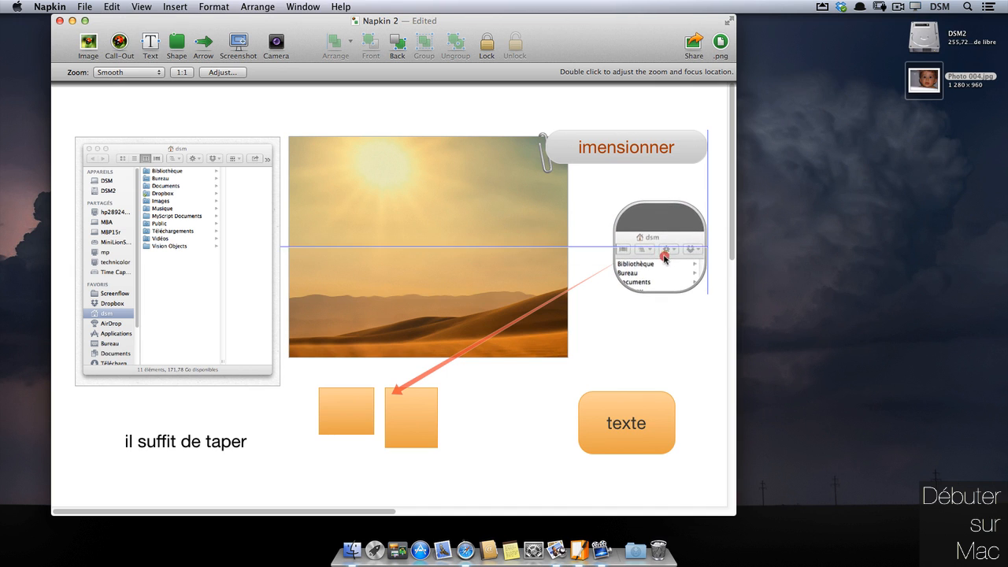
{"action": "left_click", "coordinate": [681, 184]}
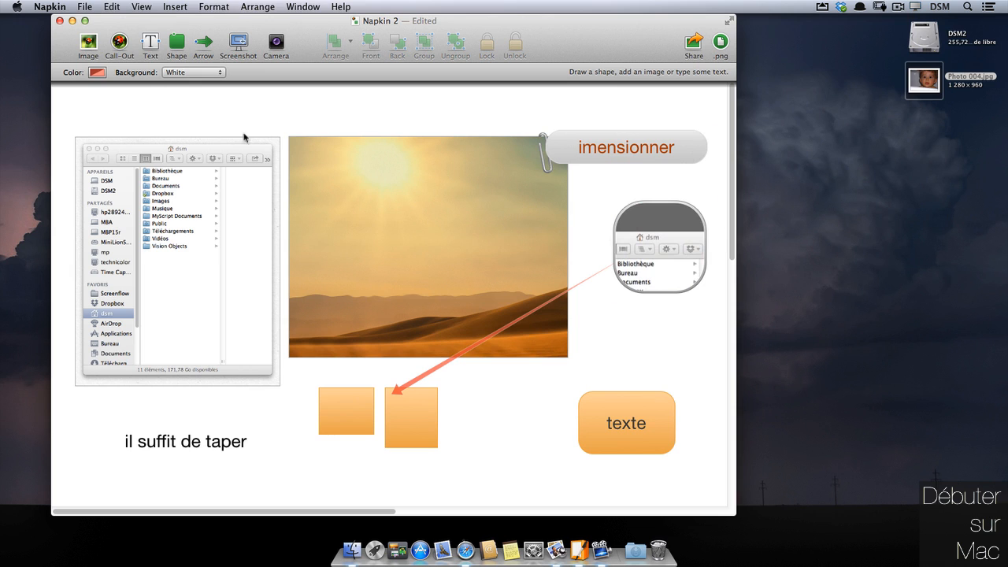
- Draw a line from the call-out to the Finder screenshot, give it the Pointing style and place its head on the screenshot's title bar
{"action": "mouse_move", "coordinate": [605, 240]}
{"action": "left_mouse_down"}
{"action": "mouse_move", "coordinate": [338, 209]}
{"action": "mouse_move", "coordinate": [146, 158]}
{"action": "left_mouse_up"}
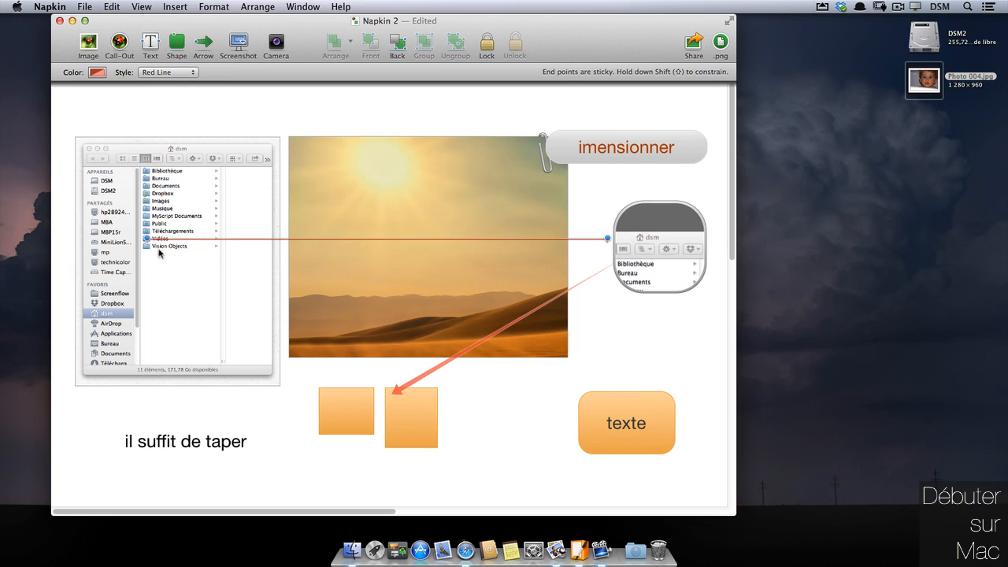
{"action": "left_click_drag", "start_coordinate": [153, 223], "coordinate": [154, 223]}
{"action": "left_click", "coordinate": [167, 72]}
{"action": "left_click", "coordinate": [165, 58]}
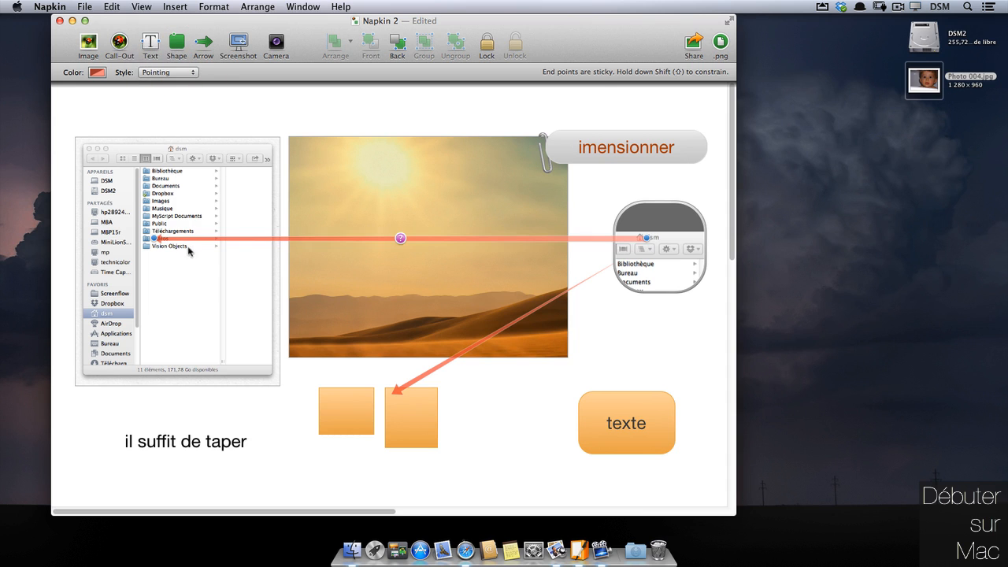
{"action": "left_click_drag", "start_coordinate": [156, 237], "coordinate": [188, 150]}
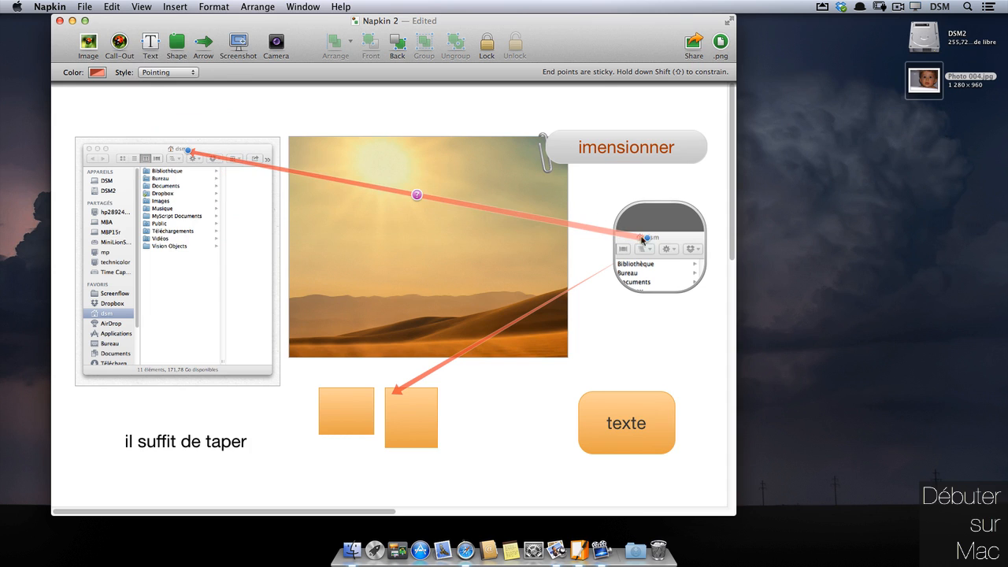
- Attach the title-bar arrow's tail to the call-out's upper left edge and move the call-out up slightly
{"action": "left_click_drag", "start_coordinate": [645, 237], "coordinate": [617, 225]}
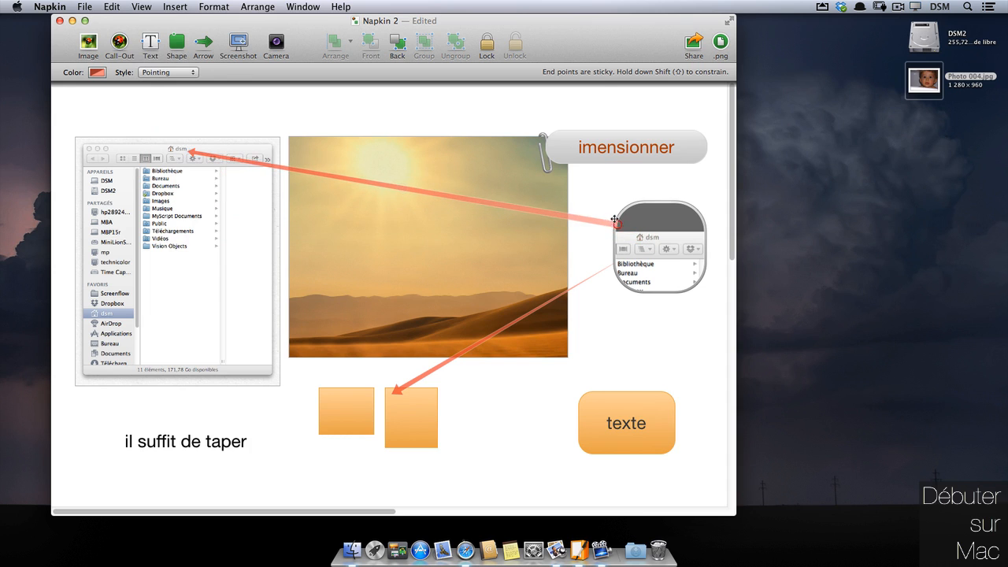
{"action": "left_click", "coordinate": [614, 188]}
{"action": "left_click_drag", "start_coordinate": [643, 288], "coordinate": [663, 233]}
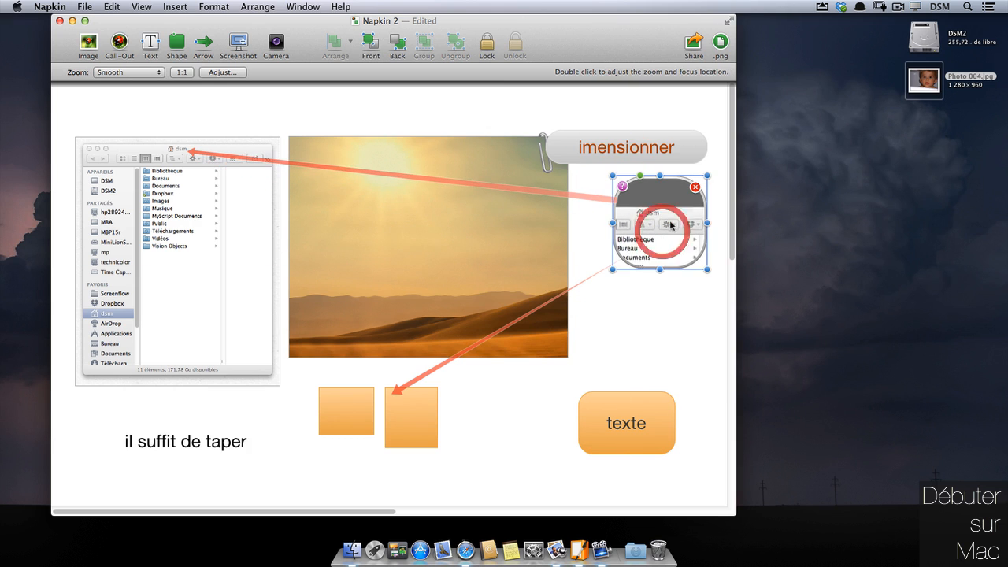
- Draw an arrow from below the call-out to the top of the "texte" box and shift its tail down and right
{"action": "left_click", "coordinate": [686, 299]}
{"action": "left_click_drag", "start_coordinate": [663, 273], "coordinate": [652, 392]}
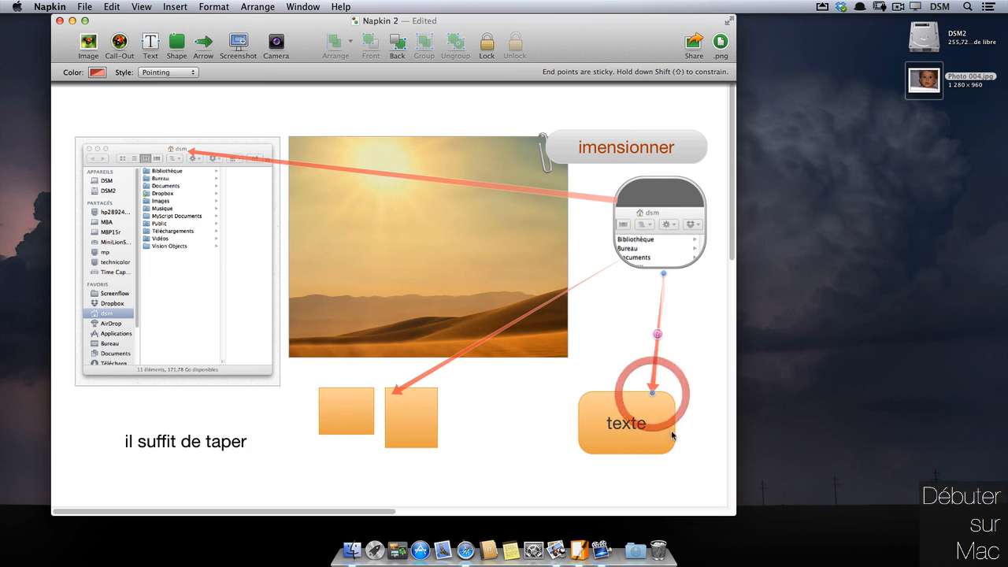
{"action": "left_click_drag", "start_coordinate": [663, 274], "coordinate": [670, 234]}
{"action": "left_click", "coordinate": [667, 280]}
{"action": "left_click_drag", "start_coordinate": [667, 279], "coordinate": [697, 300]}
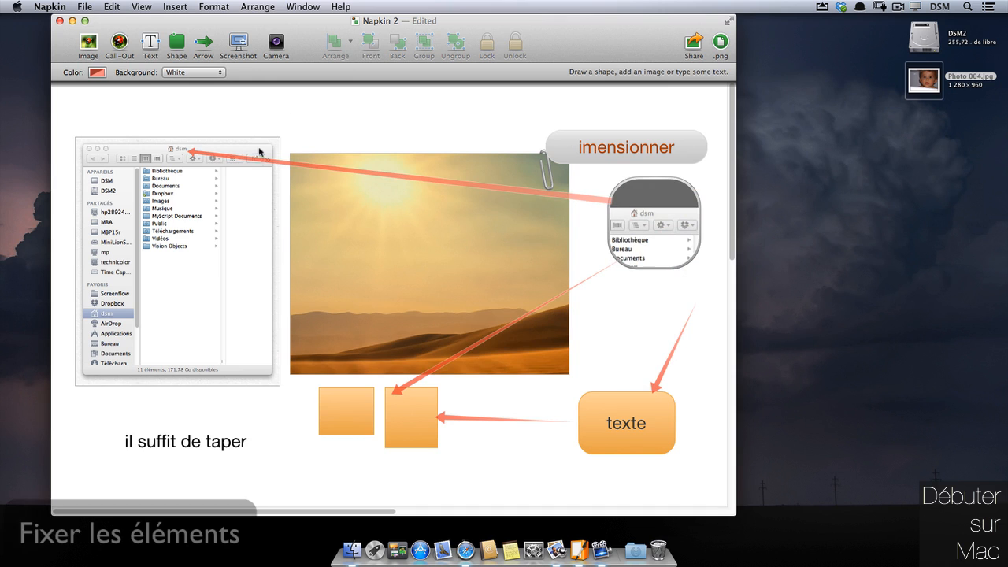
- Move the Finder screenshot slightly to the right and lock it in place
{"action": "left_click_drag", "start_coordinate": [250, 199], "coordinate": [254, 191]}
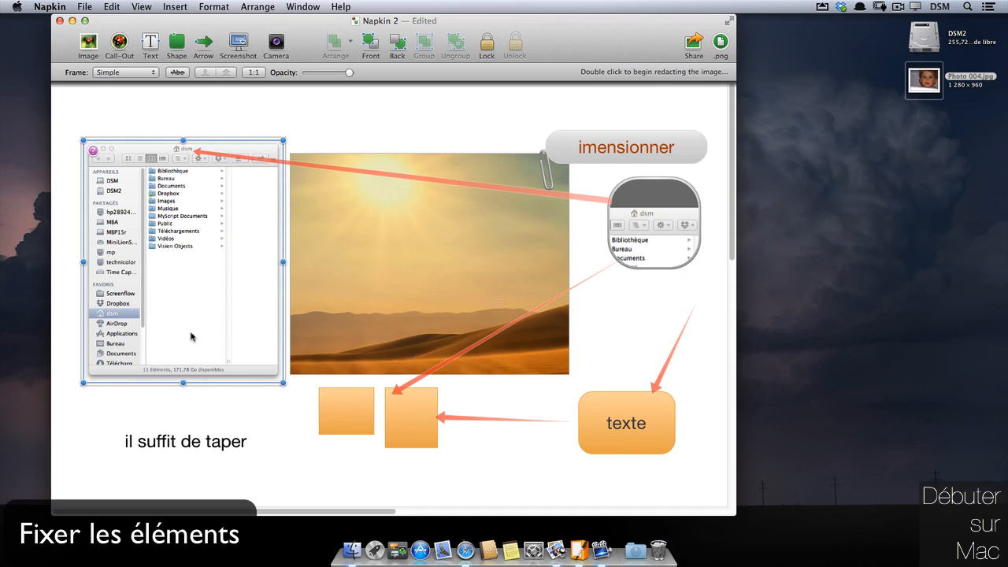
{"action": "left_click", "coordinate": [483, 48]}
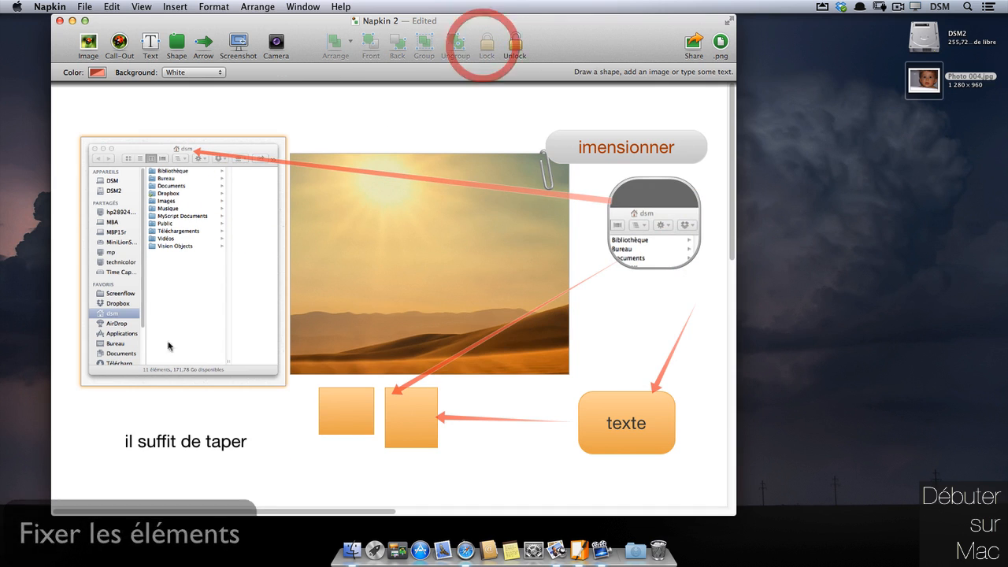
{"action": "left_click", "coordinate": [297, 105]}
- Draw a vertical measuring line about 201 px long in the Finder screenshot's empty column and turn off the item hints
{"action": "left_click_drag", "start_coordinate": [254, 170], "coordinate": [248, 279]}
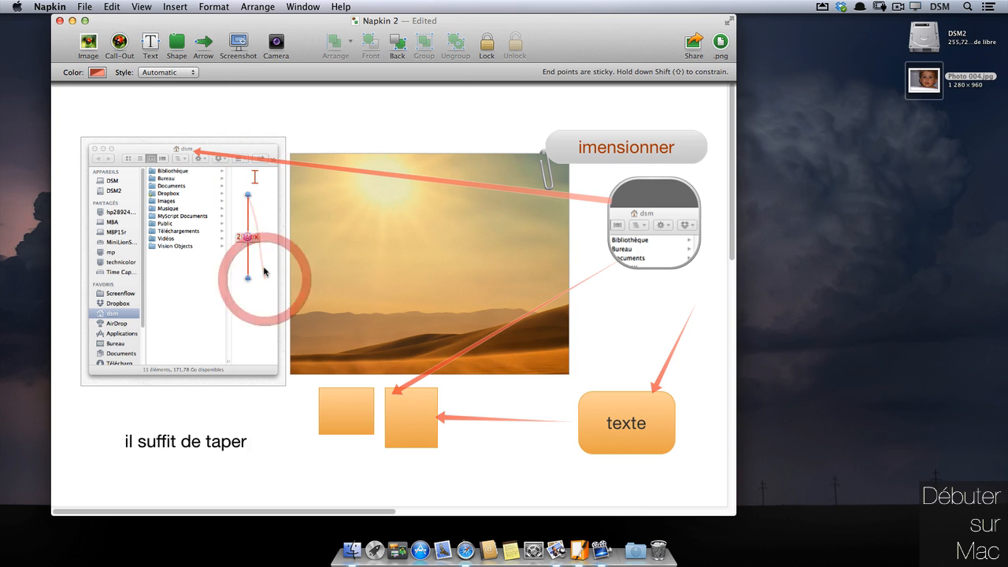
{"action": "left_click", "coordinate": [248, 236]}
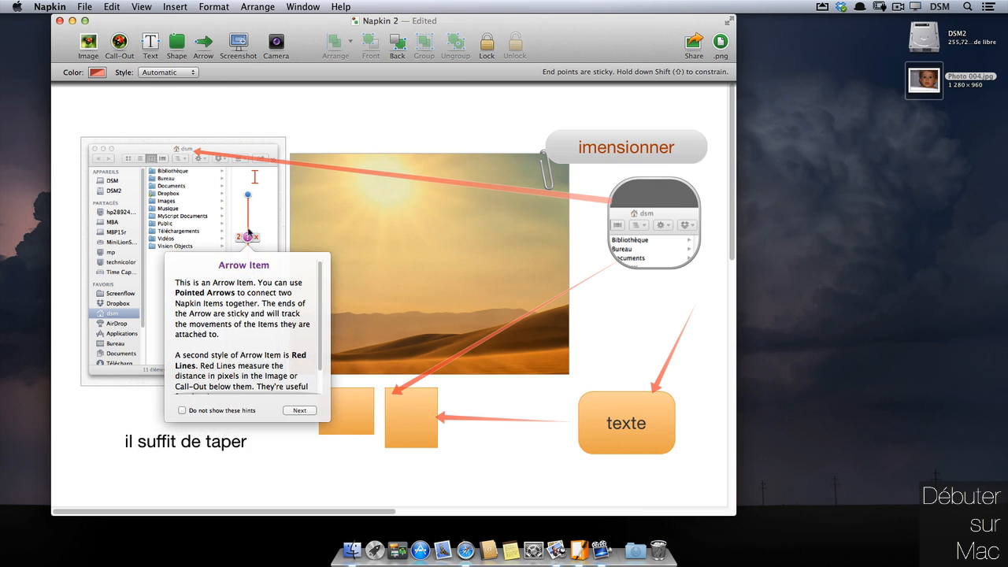
{"action": "left_click", "coordinate": [254, 413]}
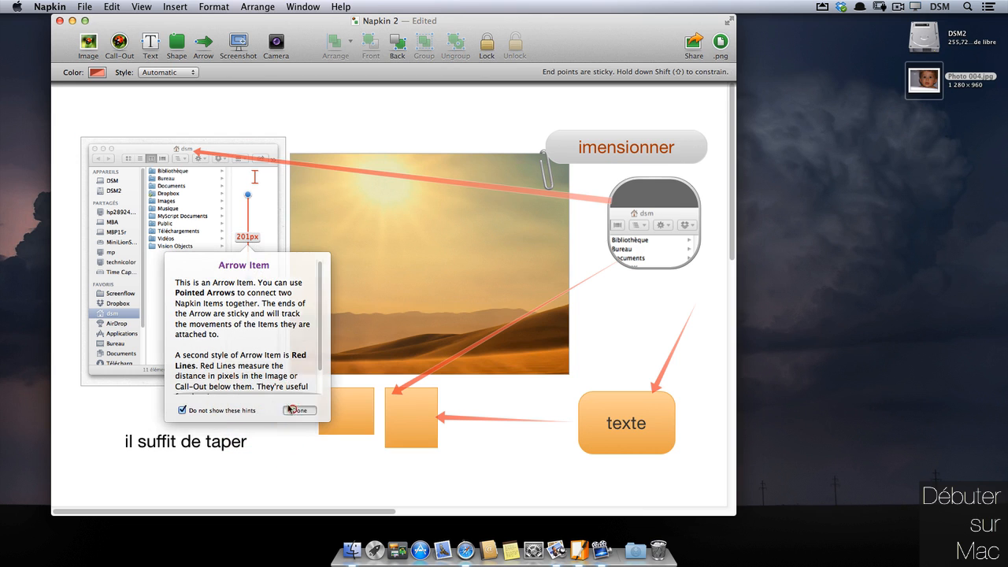
{"action": "left_click", "coordinate": [298, 410]}
{"action": "left_click", "coordinate": [263, 213]}
- Extend the vertical measuring line at both ends to about 476 px, spanning the full height of the Finder column
{"action": "left_click", "coordinate": [248, 198]}
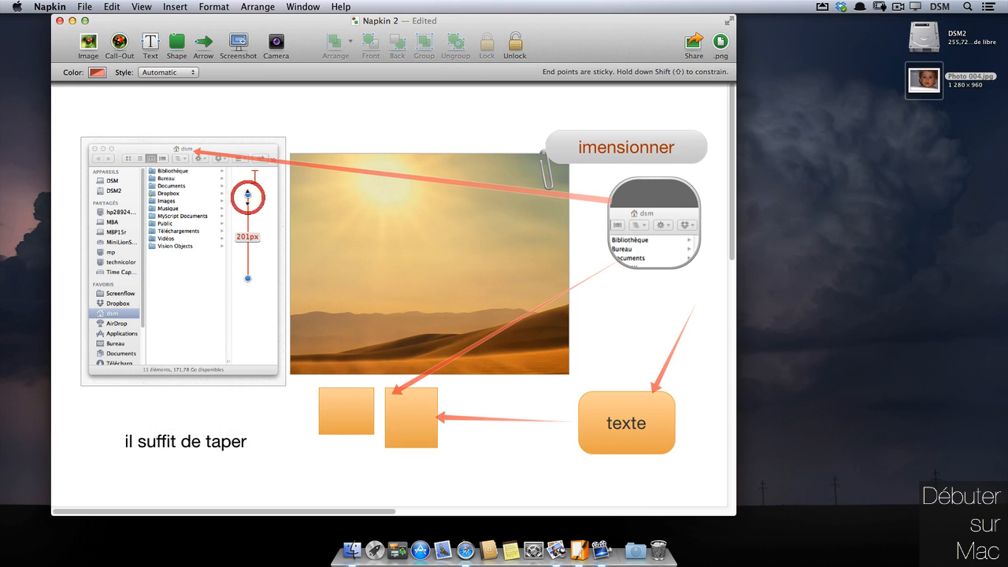
{"action": "left_click_drag", "start_coordinate": [248, 196], "coordinate": [237, 167]}
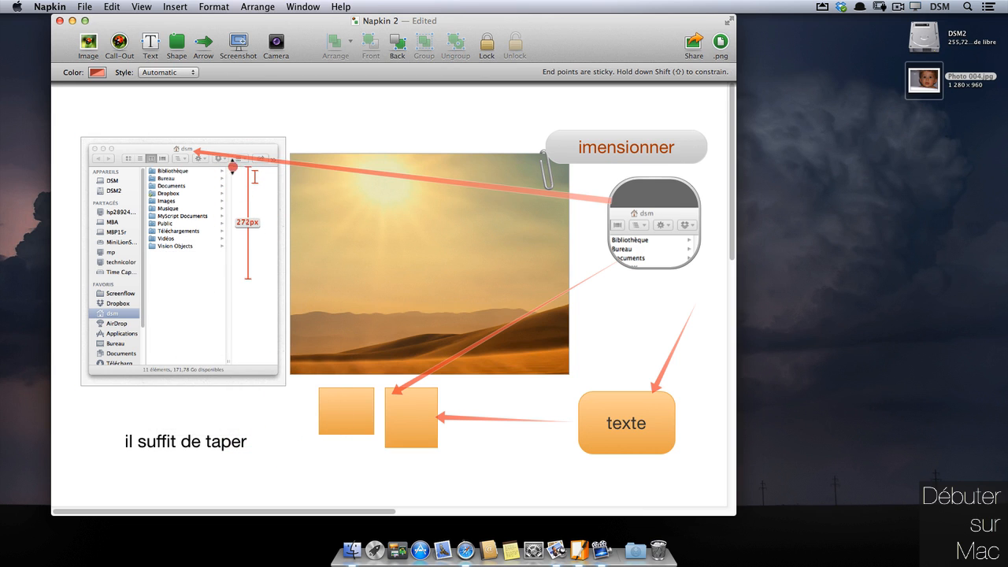
{"action": "left_click_drag", "start_coordinate": [249, 279], "coordinate": [249, 365]}
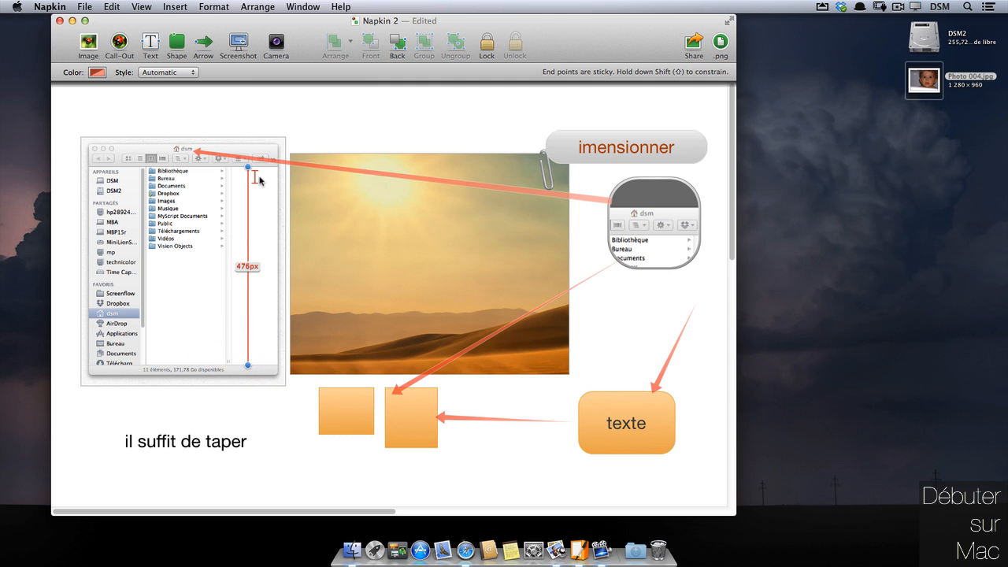
- Draw an arrow from the Finder screenshot's upper right corner to the "imensionner" capsule, keeping the Automatic style
{"action": "left_click_drag", "start_coordinate": [289, 145], "coordinate": [550, 148]}
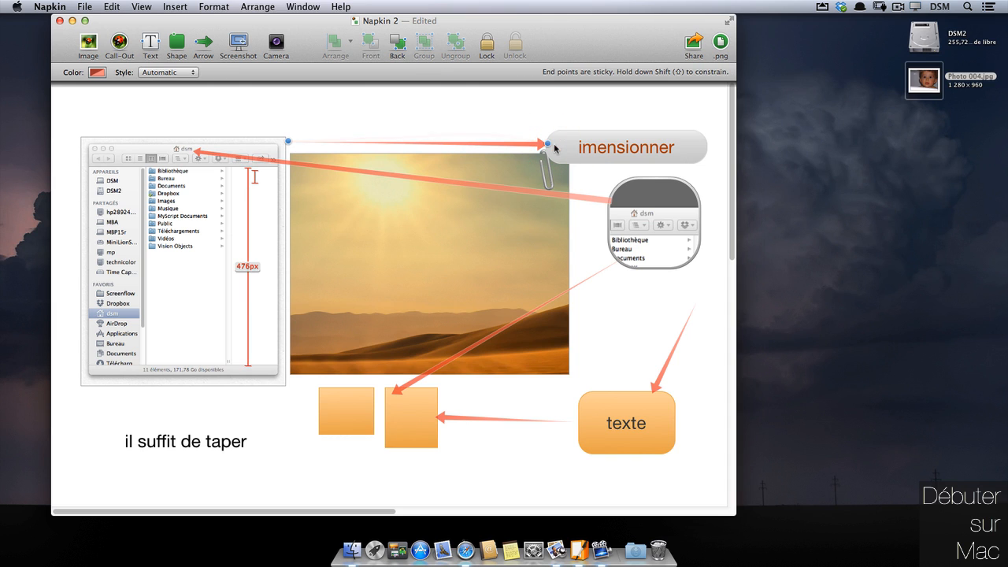
{"action": "left_click", "coordinate": [156, 73]}
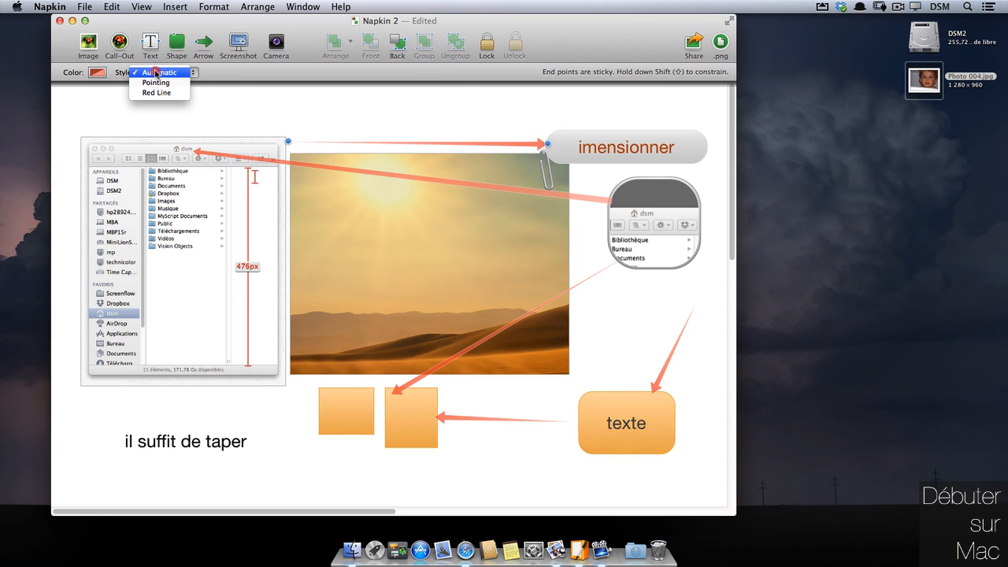
{"action": "left_click", "coordinate": [257, 94]}
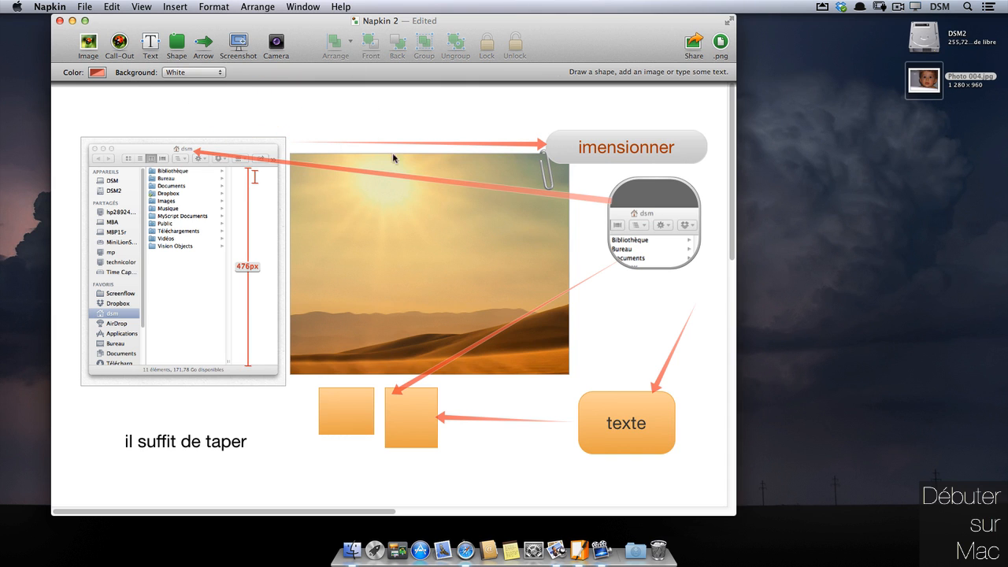
- Select the locked Finder screenshot and set the canvas background to Transparent
{"action": "left_click", "coordinate": [239, 210]}
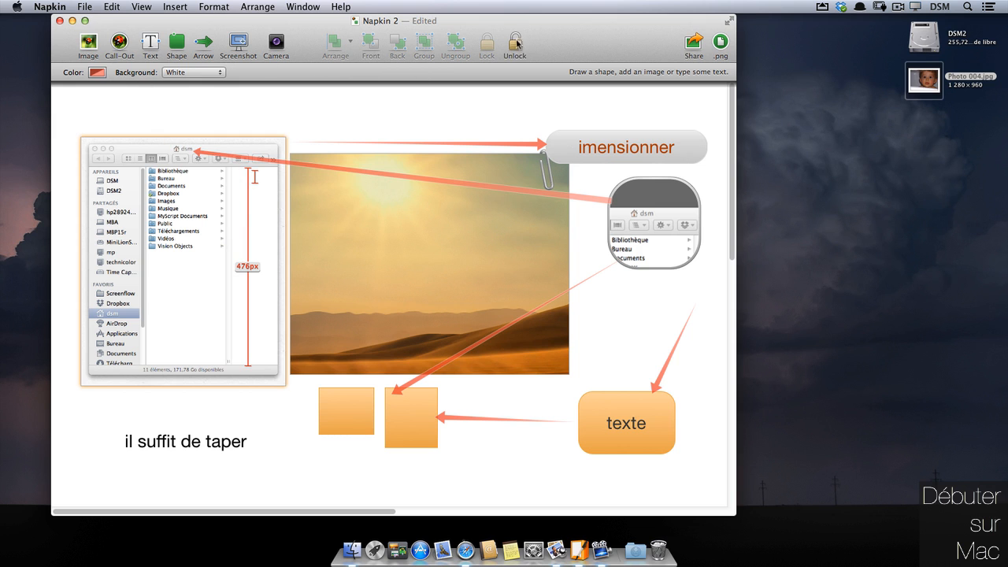
{"action": "left_click", "coordinate": [203, 73]}
{"action": "left_click", "coordinate": [201, 70]}
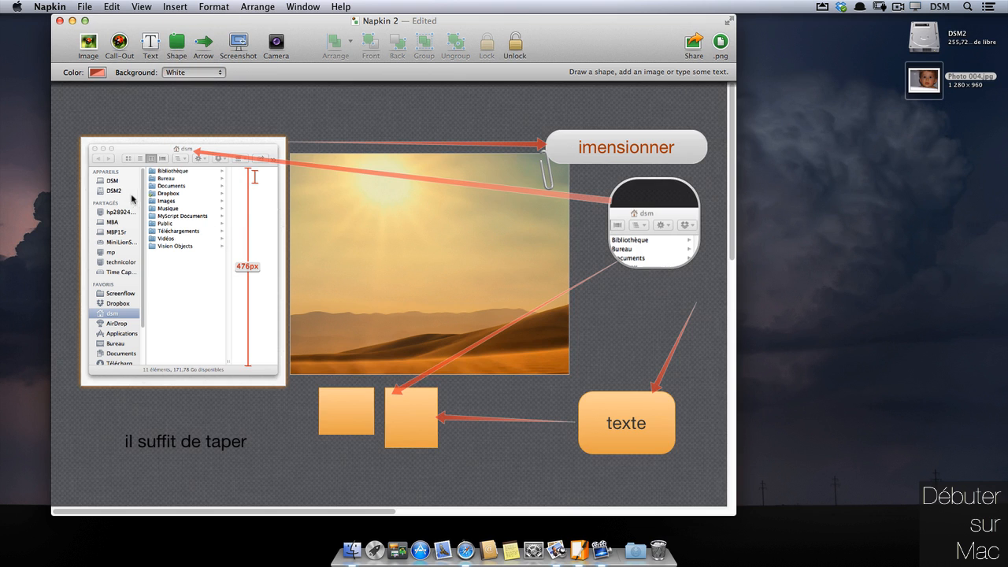
- Open the desert image for redaction, black out a band across the sun, and handwrite "Écrire" below with a thinner brush
{"action": "double_click", "coordinate": [405, 207]}
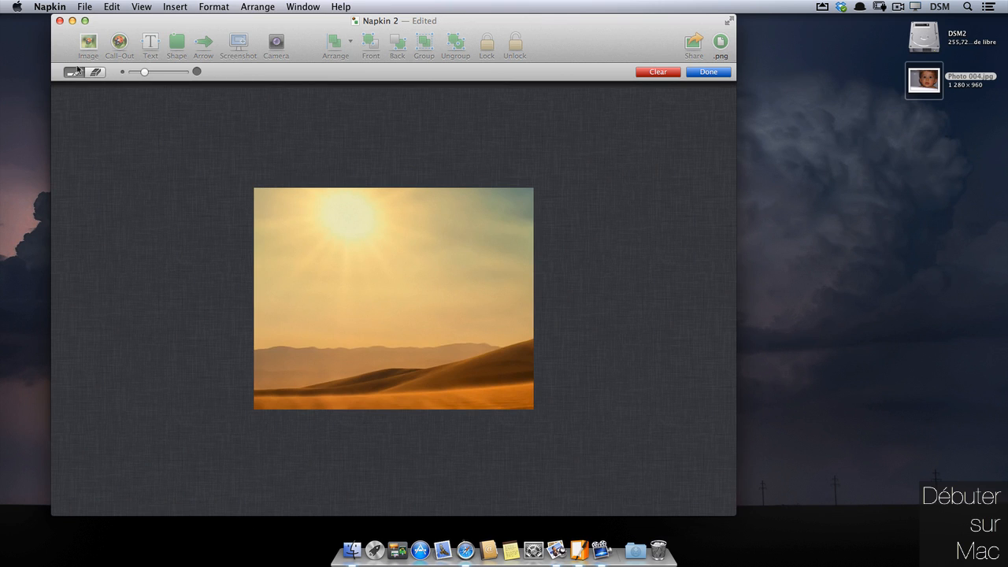
{"action": "left_click_drag", "start_coordinate": [305, 212], "coordinate": [414, 215]}
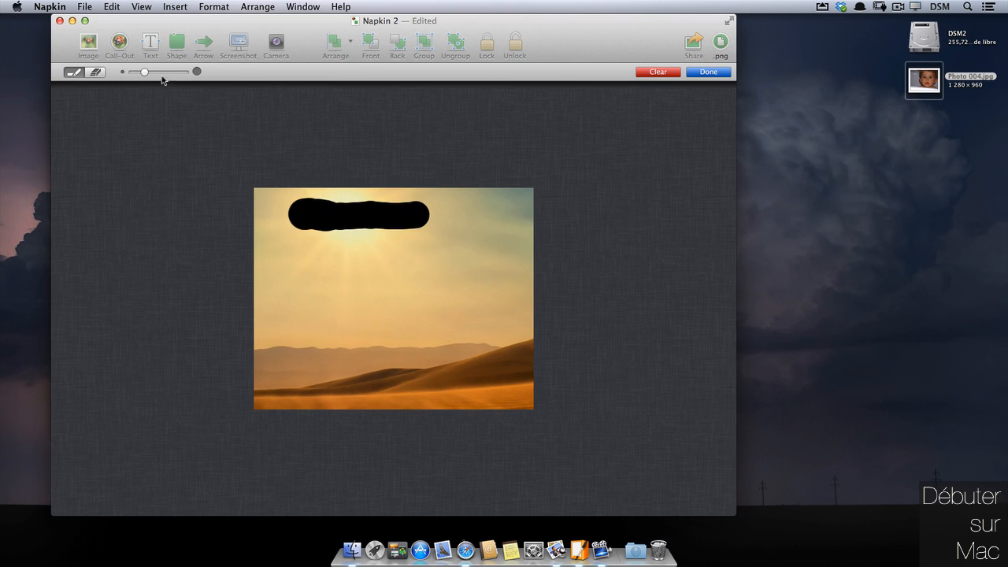
{"action": "left_click_drag", "start_coordinate": [144, 71], "coordinate": [136, 72]}
{"action": "mouse_move", "coordinate": [299, 280]}
{"action": "left_mouse_down"}
{"action": "mouse_move", "coordinate": [346, 276]}
{"action": "mouse_move", "coordinate": [423, 275]}
{"action": "left_mouse_up"}
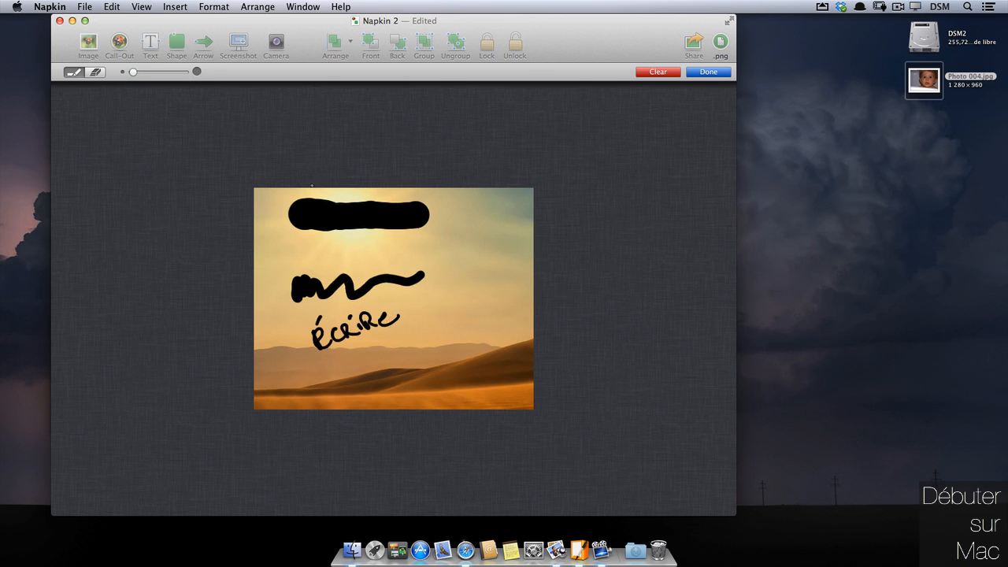
- Erase all the black strokes from the desert image with an enlarged eraser, then return to a medium-sized brush
{"action": "left_click", "coordinate": [89, 74]}
{"action": "left_click_drag", "start_coordinate": [135, 71], "coordinate": [182, 71]}
{"action": "mouse_move", "coordinate": [351, 162]}
{"action": "left_mouse_down"}
{"action": "mouse_move", "coordinate": [299, 202]}
{"action": "mouse_move", "coordinate": [397, 206]}
{"action": "mouse_move", "coordinate": [402, 226]}
{"action": "mouse_move", "coordinate": [360, 268]}
{"action": "mouse_move", "coordinate": [360, 292]}
{"action": "left_mouse_up"}
{"action": "left_click_drag", "start_coordinate": [181, 73], "coordinate": [146, 71]}
{"action": "left_click", "coordinate": [76, 72]}
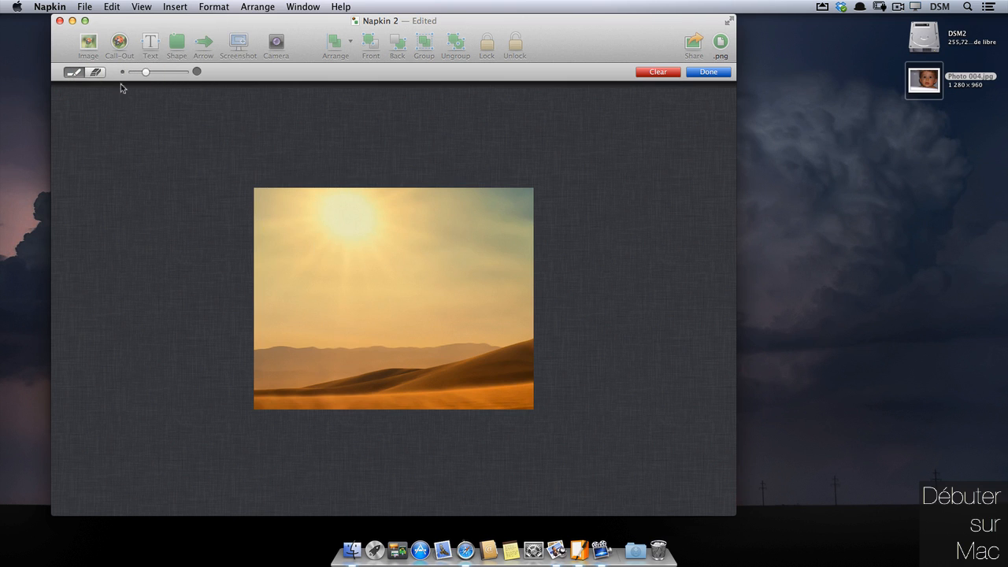
- Paint a black stroke over the sun, clear the redaction and finish editing the desert image
{"action": "left_click_drag", "start_coordinate": [272, 205], "coordinate": [420, 244]}
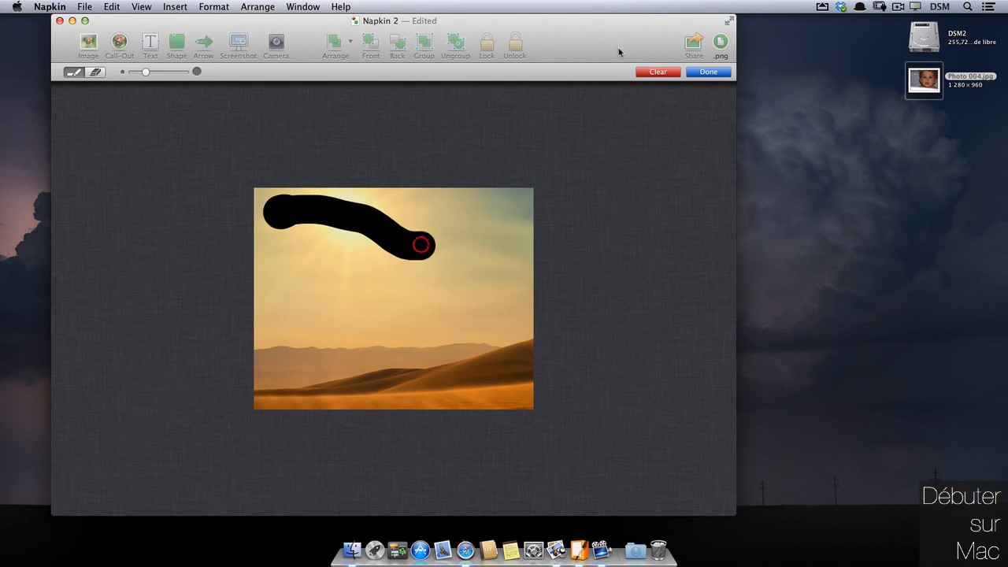
{"action": "left_click", "coordinate": [658, 72]}
{"action": "left_click", "coordinate": [711, 72]}
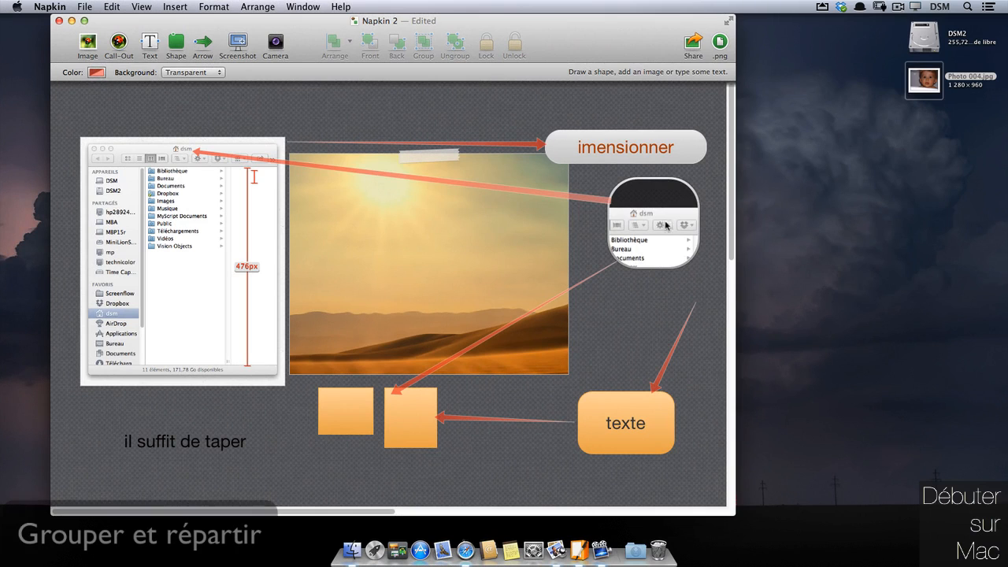
- Move the call-out over the desert image and back to a spot just below the "imensionner" capsule
{"action": "left_click_drag", "start_coordinate": [704, 222], "coordinate": [482, 253]}
{"action": "left_click_drag", "start_coordinate": [412, 249], "coordinate": [675, 228]}
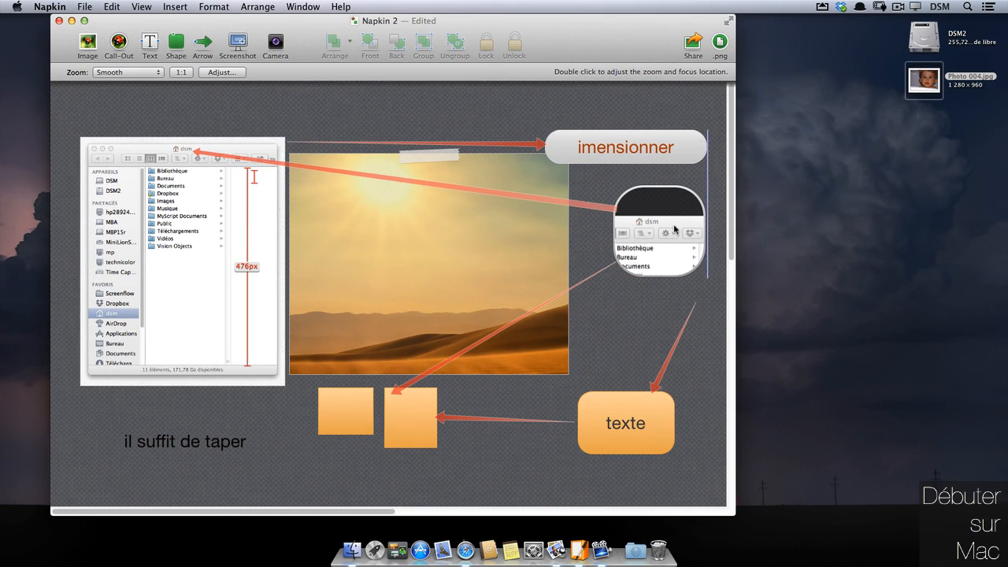
{"action": "left_click", "coordinate": [671, 114]}
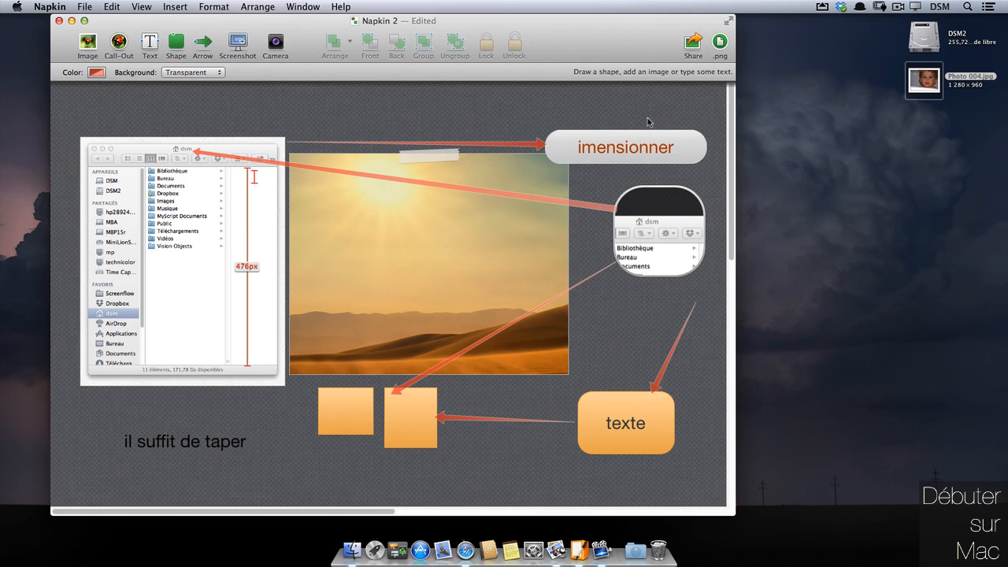
{"action": "mouse_move", "coordinate": [671, 104]}
{"action": "left_mouse_down"}
{"action": "mouse_move", "coordinate": [589, 167]}
{"action": "mouse_move", "coordinate": [657, 263]}
{"action": "mouse_move", "coordinate": [620, 79]}
{"action": "left_mouse_up"}
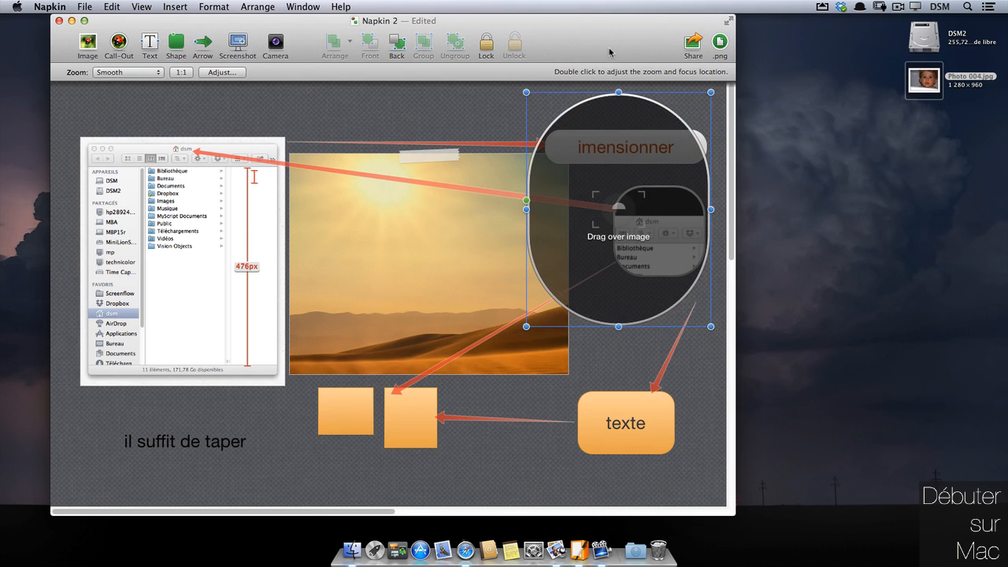
{"action": "key", "text": "BackSpace"}
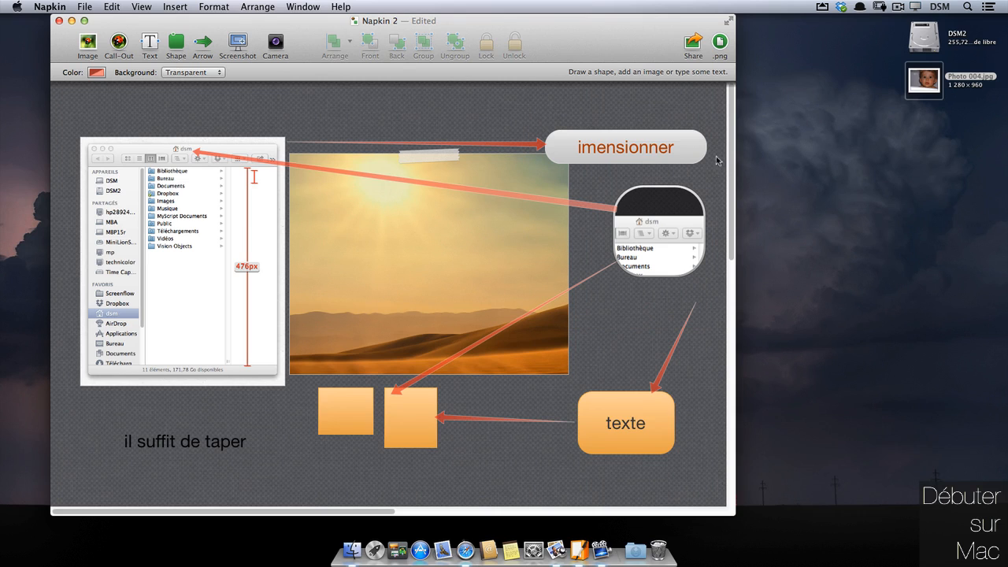
- Select the "imensionner" capsule, the call-out and the "texte" box together and move them slightly up and left
{"action": "left_click", "coordinate": [650, 148], "text": "super"}
{"action": "left_click", "coordinate": [661, 213], "text": "super"}
{"action": "left_click", "coordinate": [611, 423], "text": "super"}
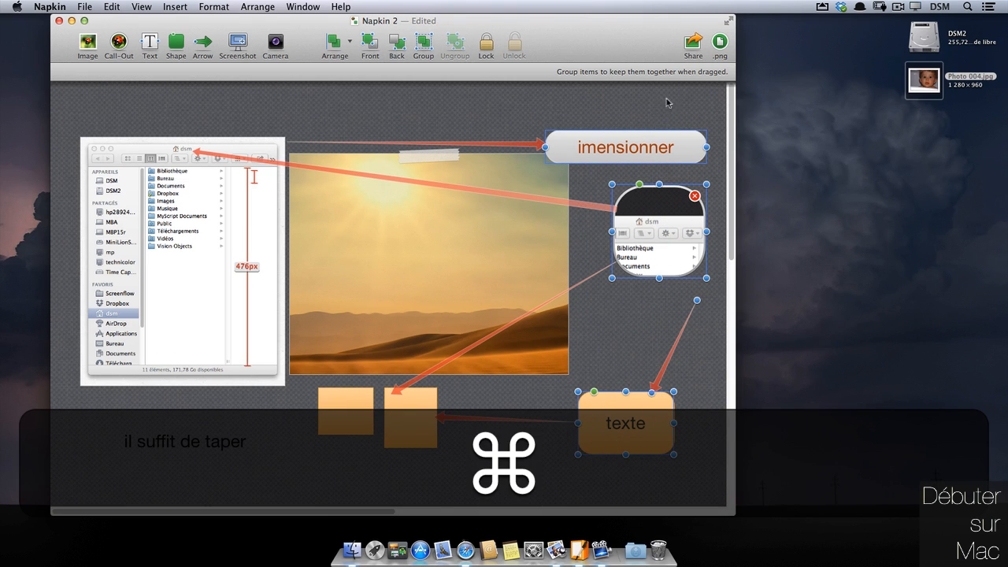
{"action": "left_click_drag", "start_coordinate": [643, 146], "coordinate": [649, 122]}
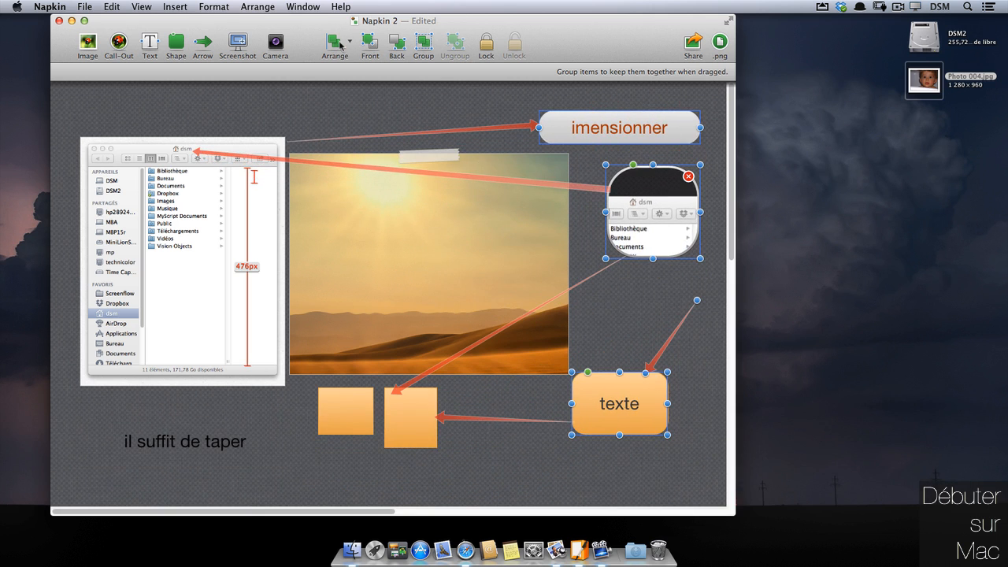
- Align the selected capsule, call-out and "texte" box on their horizontal centers
{"action": "left_click", "coordinate": [340, 45]}
{"action": "mouse_move", "coordinate": [370, 52]}
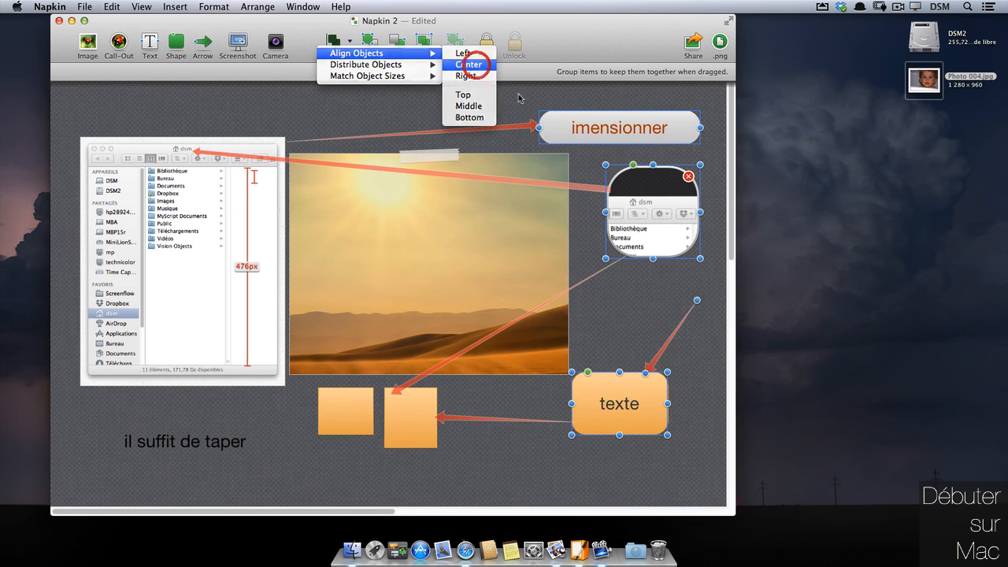
{"action": "left_click", "coordinate": [470, 65]}
- Match the sizes of the selected objects to their average and clear the selection
{"action": "left_click", "coordinate": [341, 49]}
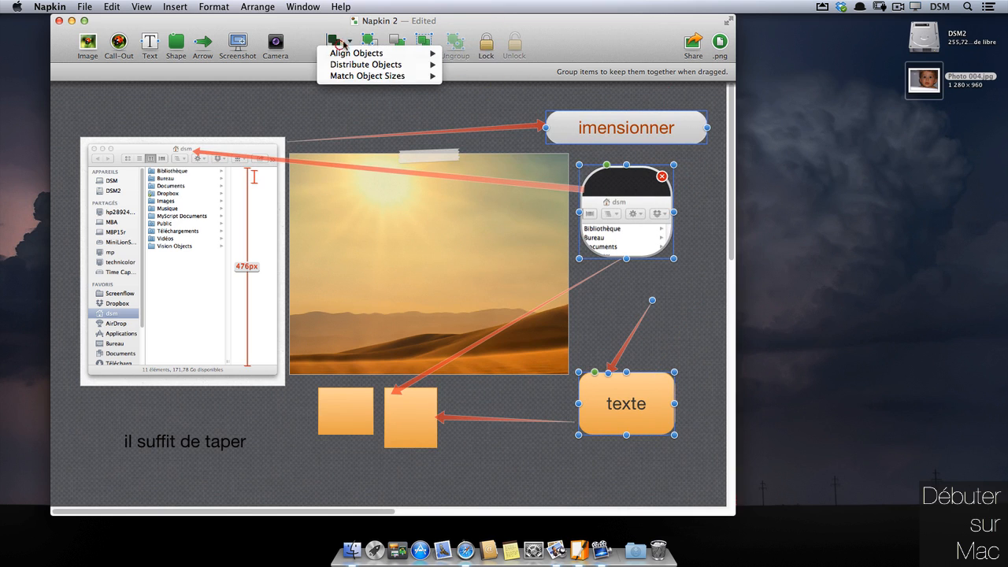
{"action": "mouse_move", "coordinate": [366, 76]}
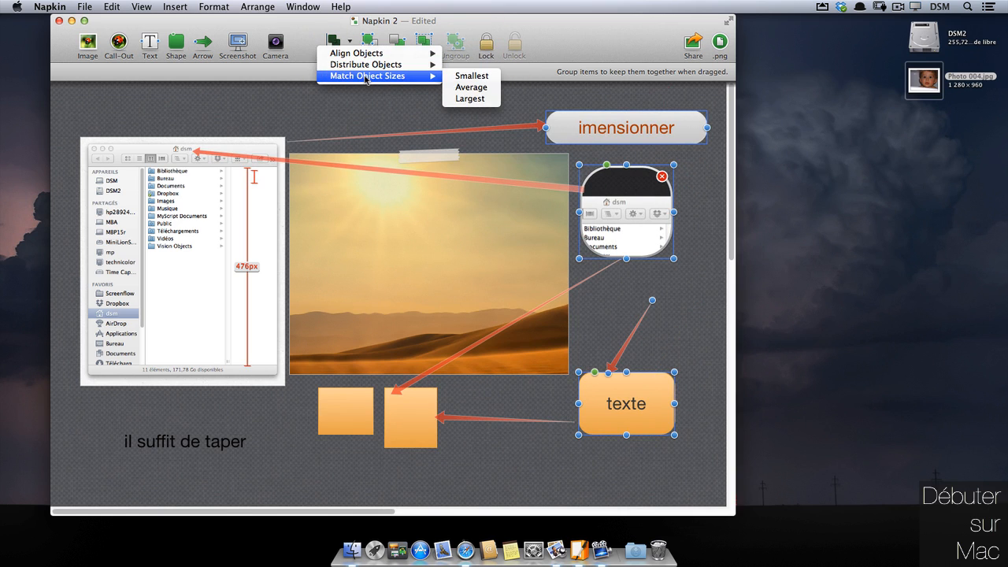
{"action": "left_click", "coordinate": [483, 89]}
{"action": "left_click", "coordinate": [676, 266]}
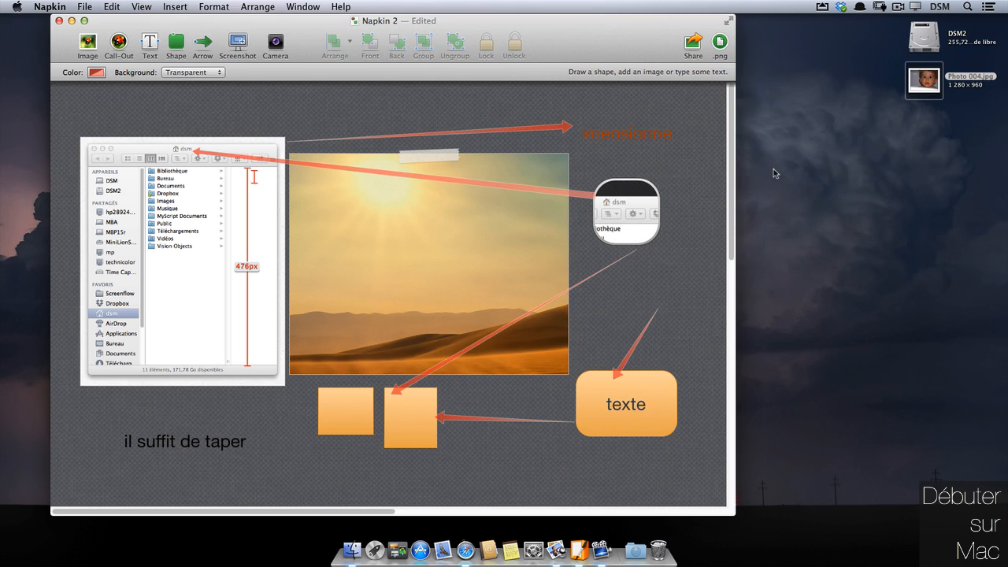
- Select the "imensionner" capsule, the dsm call-out and the "texte" box together and group them
{"action": "left_click", "coordinate": [634, 132]}
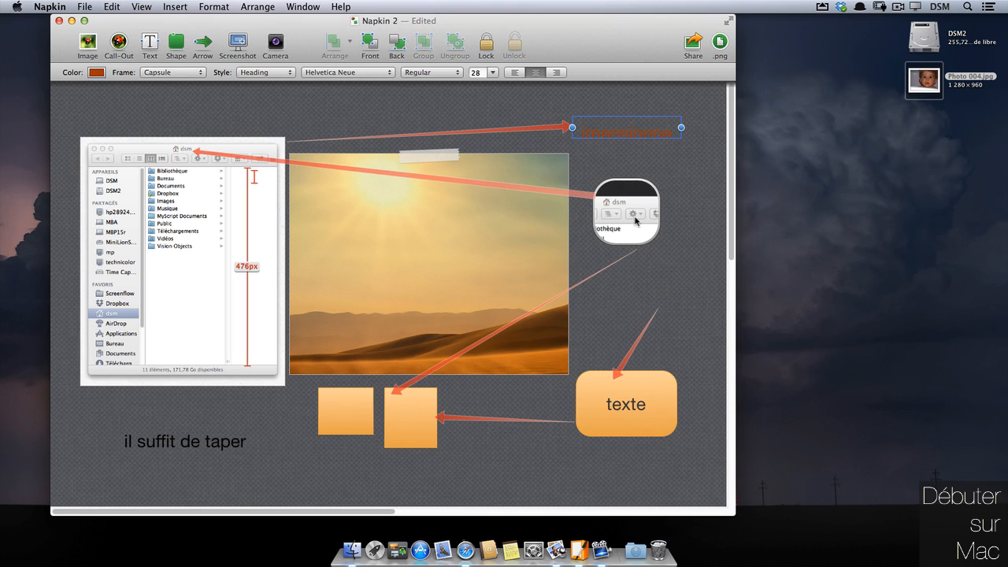
{"action": "left_click", "coordinate": [634, 216], "text": "super"}
{"action": "left_click", "coordinate": [634, 382], "text": "super"}
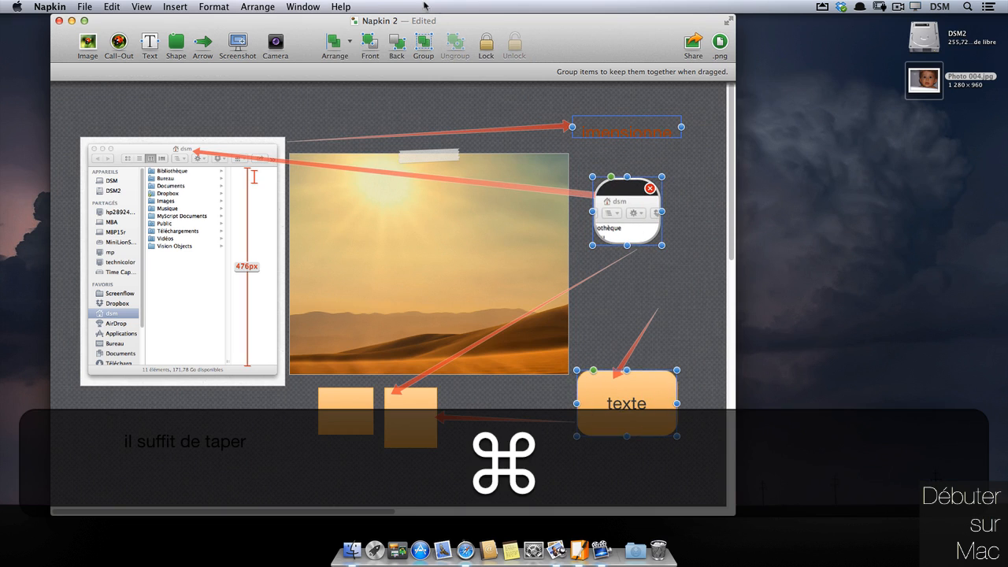
{"action": "left_click", "coordinate": [422, 54]}
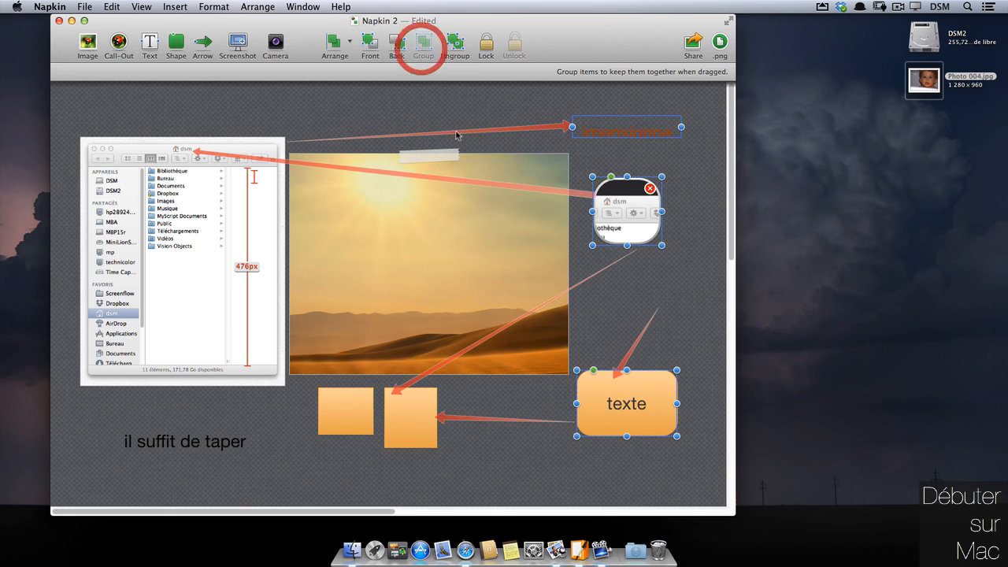
- Move the grouped objects slightly up and to the right, switching their stacking from back to front
{"action": "left_click", "coordinate": [396, 46]}
{"action": "left_click_drag", "start_coordinate": [621, 218], "coordinate": [692, 199]}
{"action": "left_click", "coordinate": [371, 42]}
{"action": "left_click", "coordinate": [662, 102]}
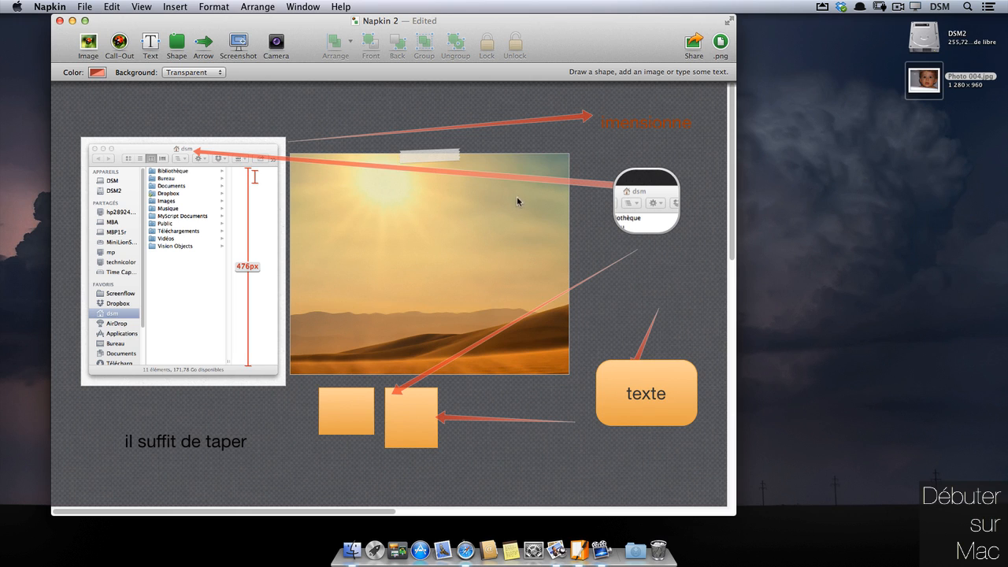
- Ungroup the capsule, call-out and "texte" box, and move only the "imensionner" capsule slightly up
{"action": "left_click", "coordinate": [676, 121]}
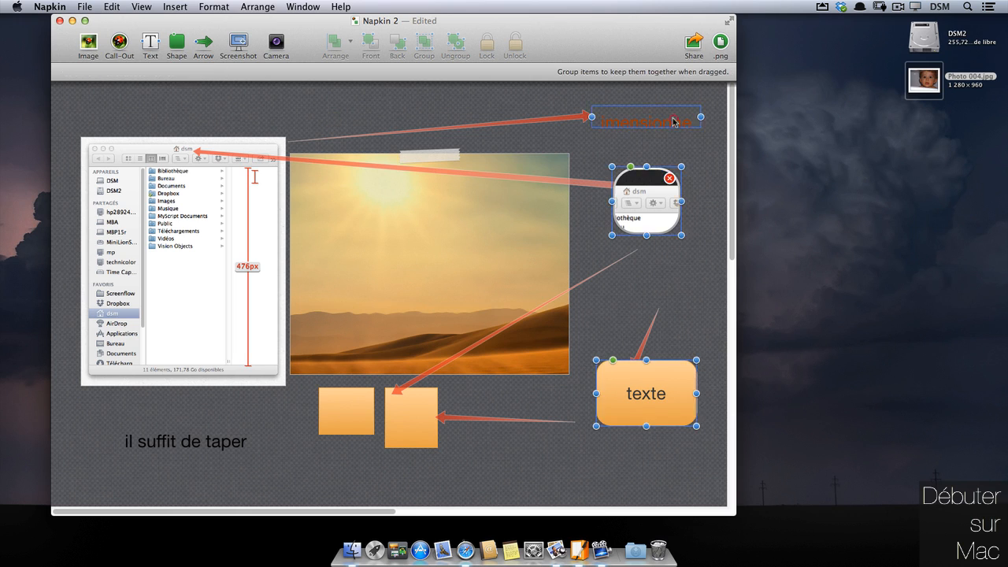
{"action": "left_click", "coordinate": [446, 46]}
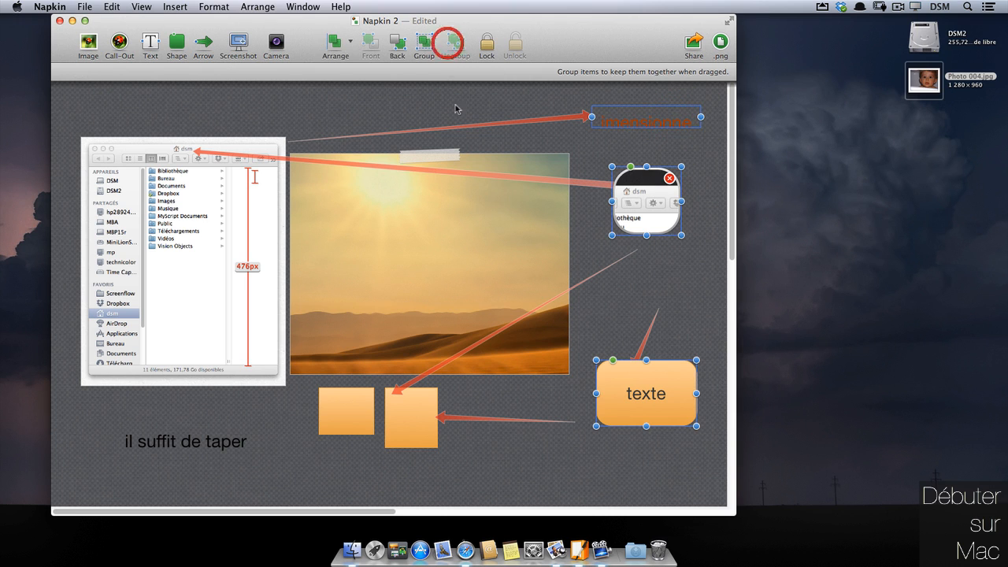
{"action": "left_click", "coordinate": [650, 125]}
{"action": "mouse_move", "coordinate": [681, 123]}
{"action": "left_mouse_down"}
{"action": "mouse_move", "coordinate": [673, 138]}
{"action": "mouse_move", "coordinate": [681, 111]}
{"action": "left_mouse_up"}
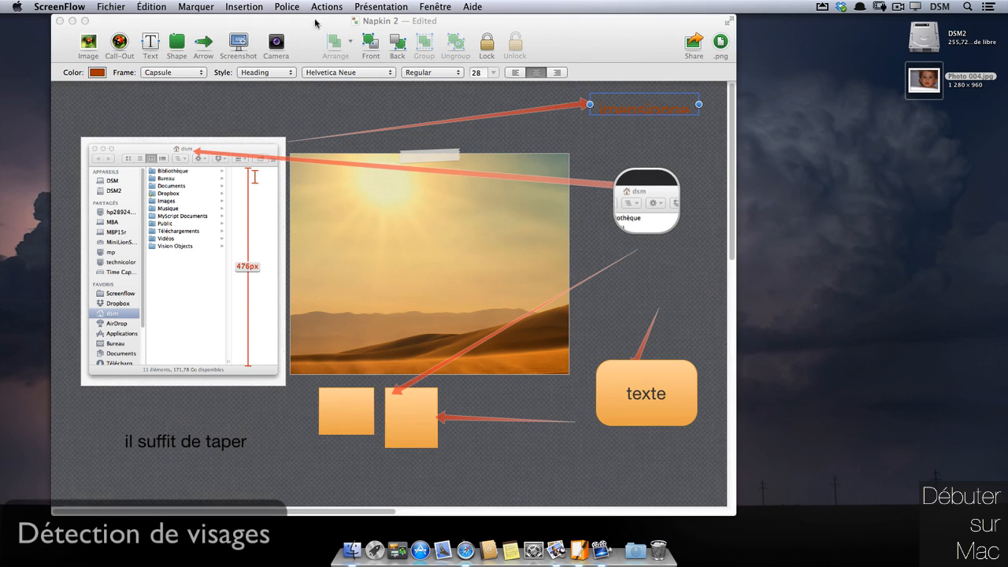
- Add Photo 004.jpg from the desktop to the canvas, scale it to about half size and place it over the desert image
{"action": "left_click_drag", "start_coordinate": [927, 89], "coordinate": [425, 262]}
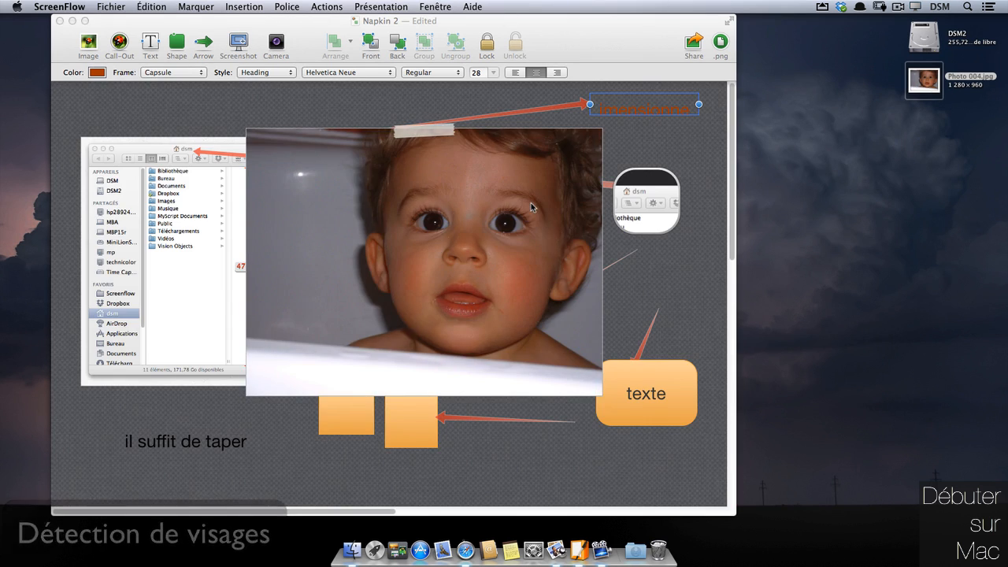
{"action": "left_click_drag", "start_coordinate": [309, 218], "coordinate": [278, 247]}
{"action": "left_click_drag", "start_coordinate": [214, 191], "coordinate": [398, 304]}
{"action": "left_click_drag", "start_coordinate": [476, 385], "coordinate": [381, 255]}
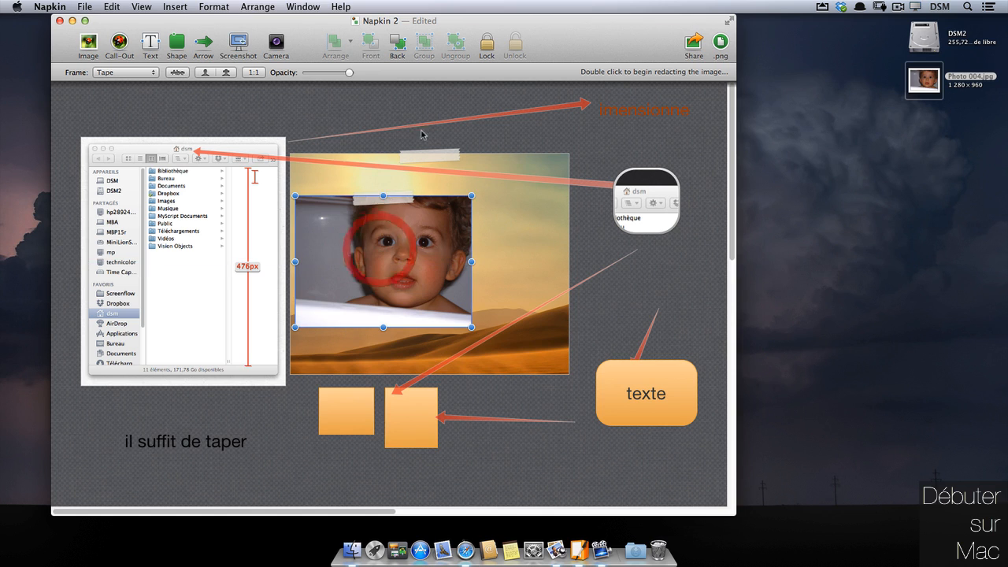
- Set the child photo's frame to Capsule and try out its opacity adjustment
{"action": "left_click", "coordinate": [147, 72]}
{"action": "left_click", "coordinate": [137, 60]}
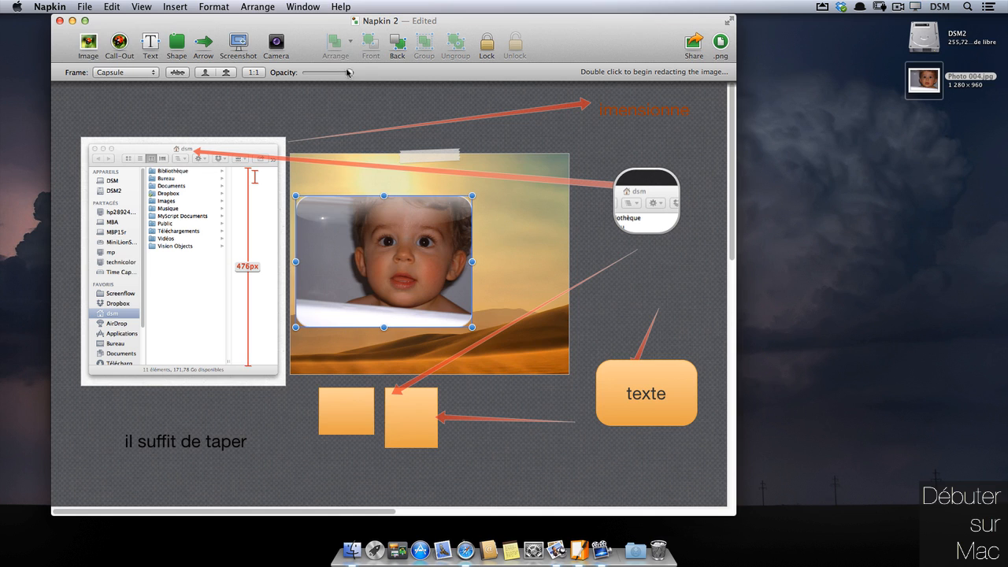
{"action": "left_click_drag", "start_coordinate": [332, 74], "coordinate": [341, 77]}
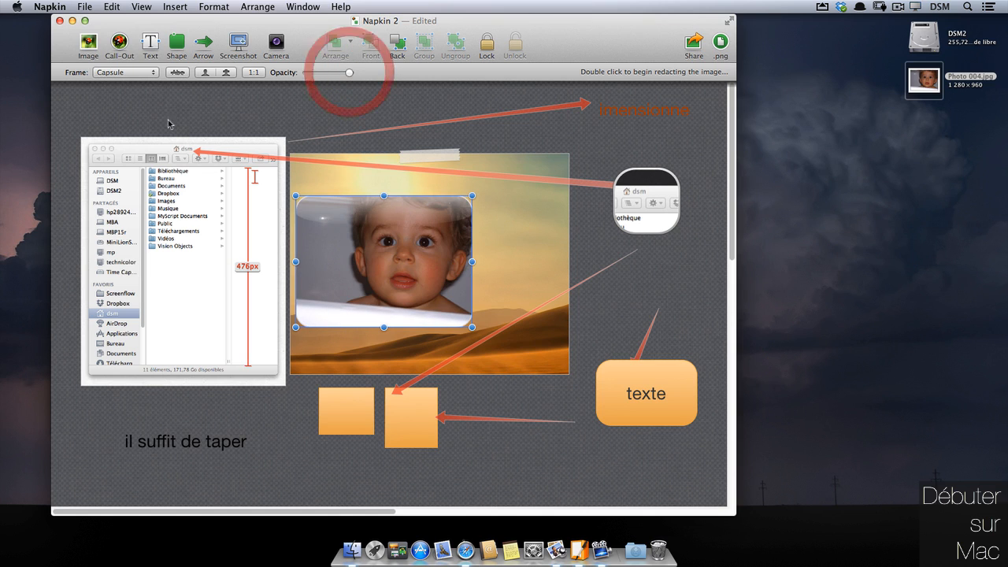
- Automatically redact the face in the child photo and clear the redaction again
{"action": "left_click", "coordinate": [225, 72]}
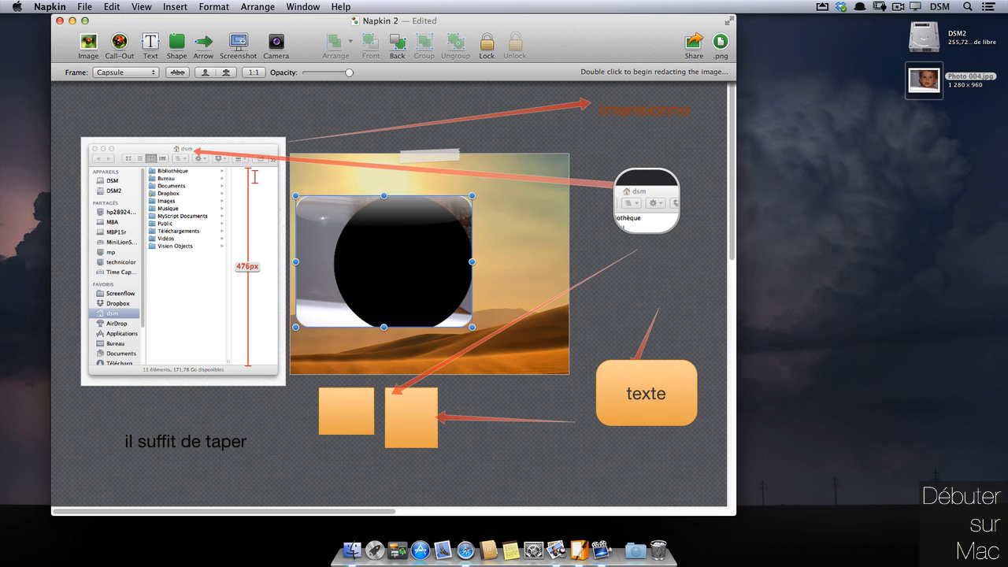
{"action": "double_click", "coordinate": [384, 259]}
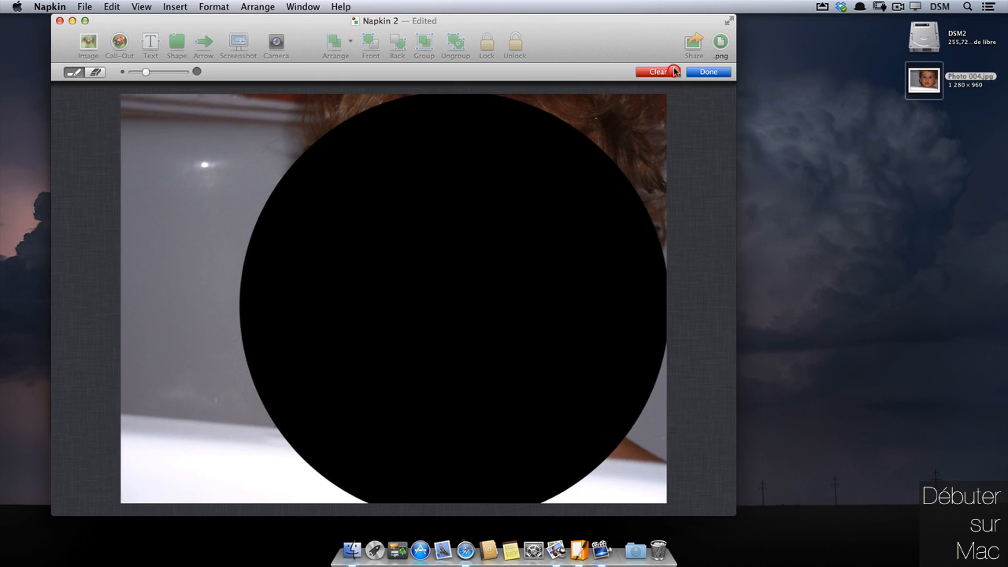
{"action": "left_click", "coordinate": [674, 73]}
{"action": "left_click", "coordinate": [713, 71]}
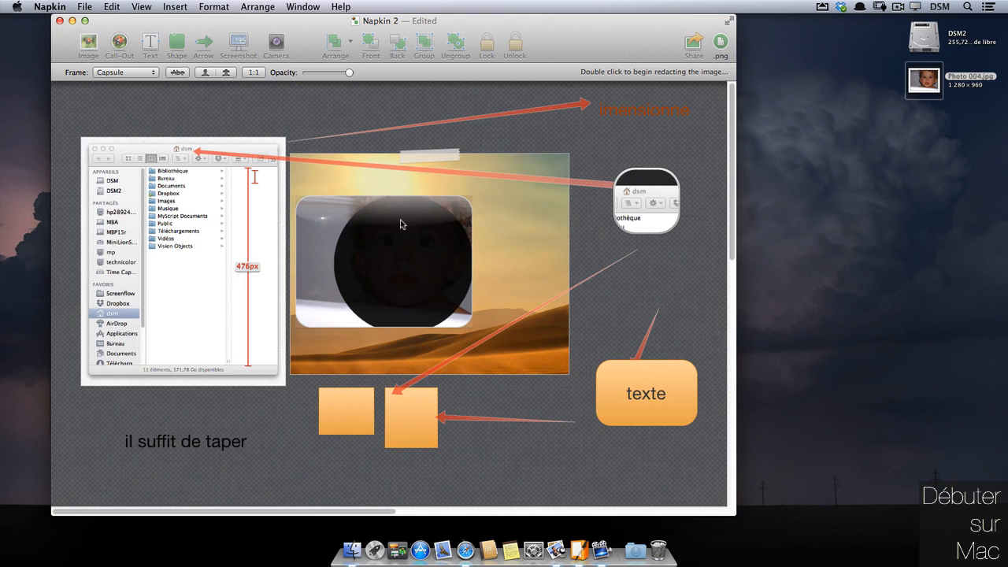
- Create a face call-out from the child photo, make it slightly smaller and move it down over the "texte" box
{"action": "left_click", "coordinate": [401, 225]}
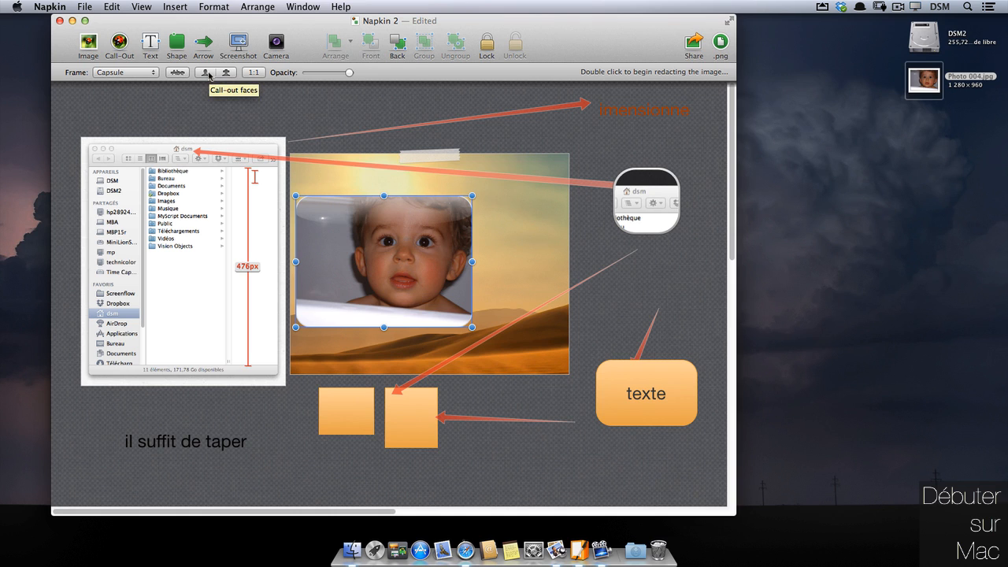
{"action": "left_click", "coordinate": [207, 72]}
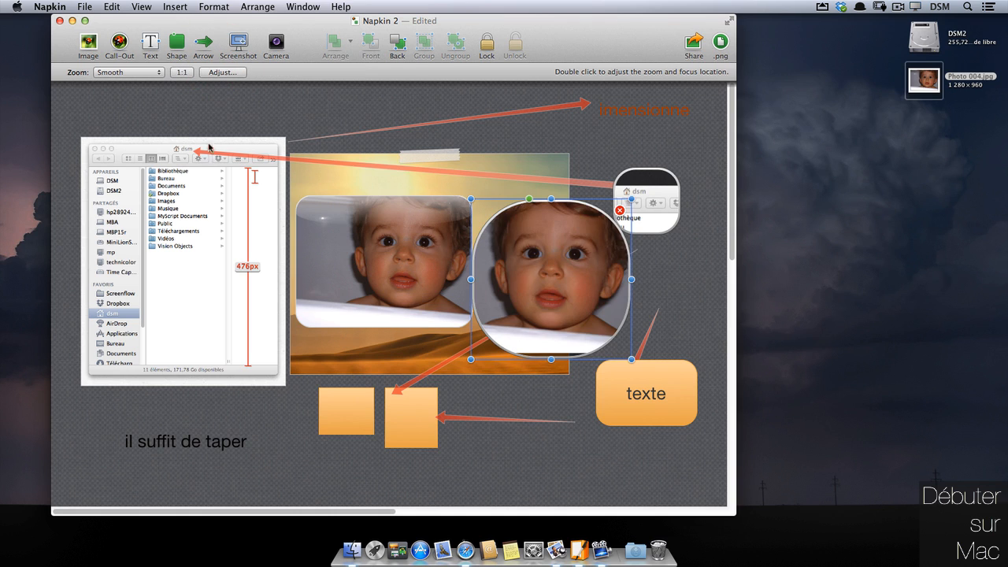
{"action": "left_click_drag", "start_coordinate": [471, 200], "coordinate": [502, 226]}
{"action": "left_click_drag", "start_coordinate": [559, 270], "coordinate": [586, 406]}
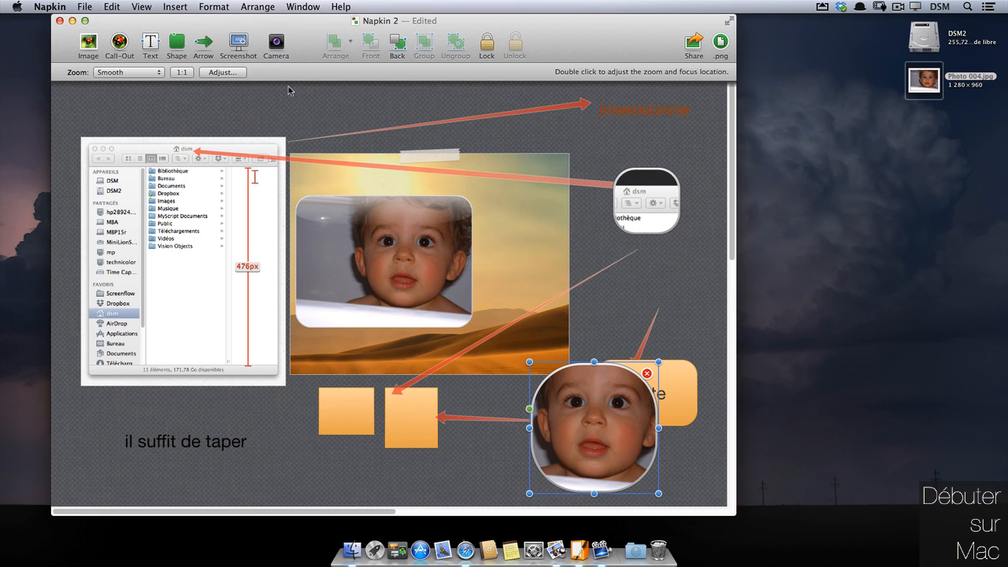
- Try the Pixel Accurate zoom on the face call-out and return it to Smooth
{"action": "left_click", "coordinate": [135, 72]}
{"action": "left_click", "coordinate": [139, 83]}
{"action": "left_click", "coordinate": [145, 73]}
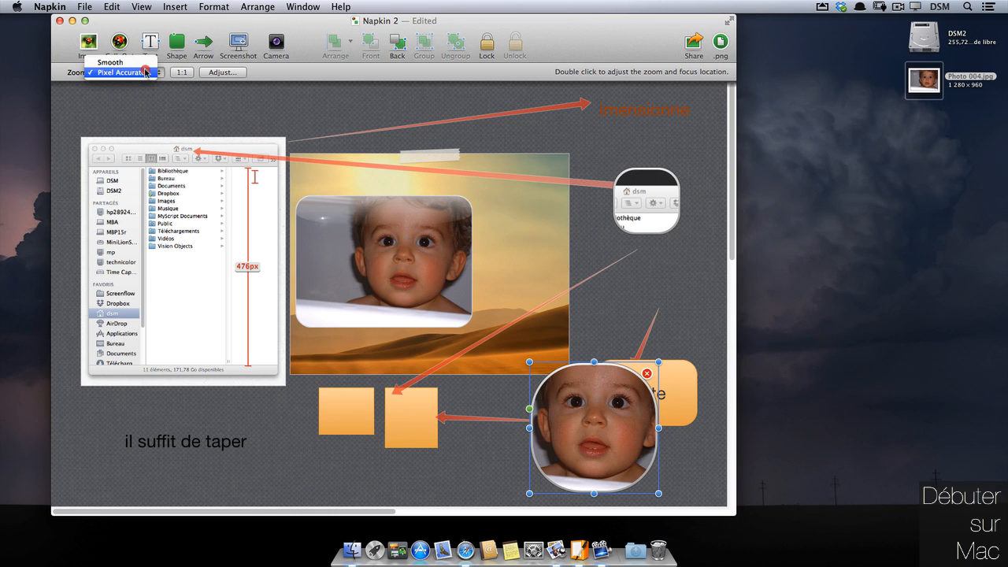
{"action": "left_click", "coordinate": [146, 63]}
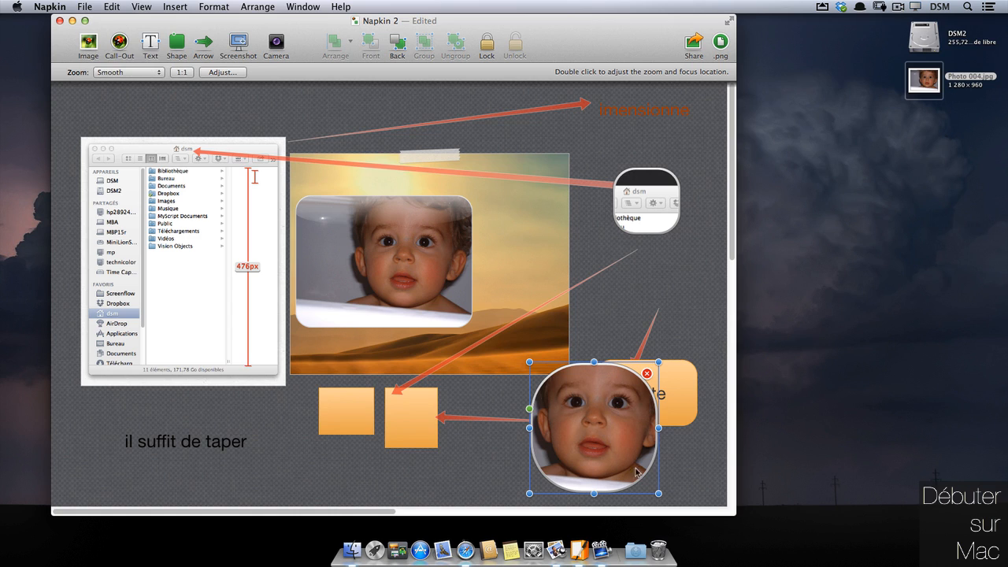
- Set the face call-out's zoom to 1:1 and move the call-out slightly down and to the left
{"action": "left_click", "coordinate": [182, 72]}
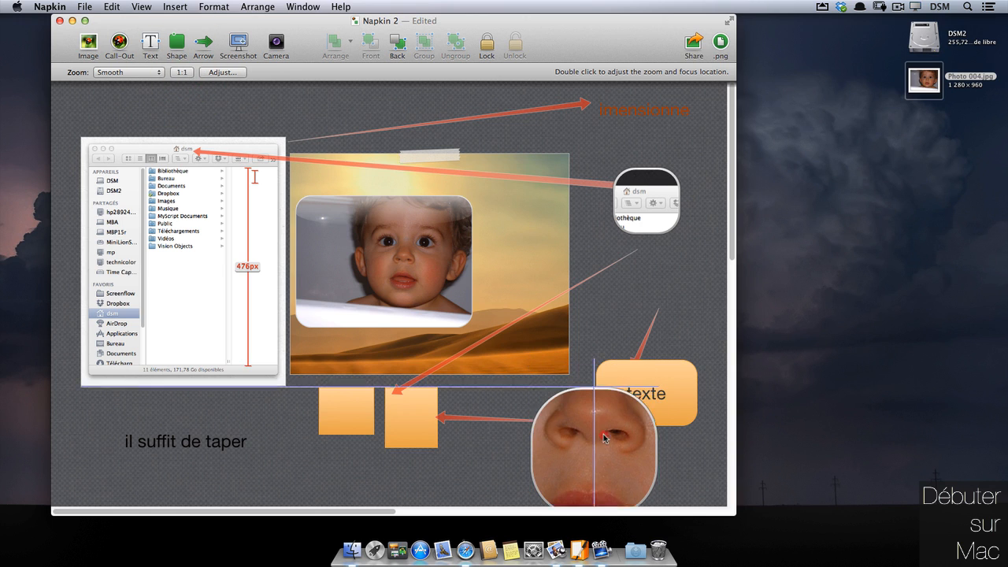
{"action": "left_click_drag", "start_coordinate": [599, 473], "coordinate": [429, 262]}
{"action": "left_click_drag", "start_coordinate": [587, 443], "coordinate": [564, 428]}
- Adjust the call-out's zoom and focus to show the child's whole face, and reduce the call-out's height
{"action": "left_click", "coordinate": [234, 73]}
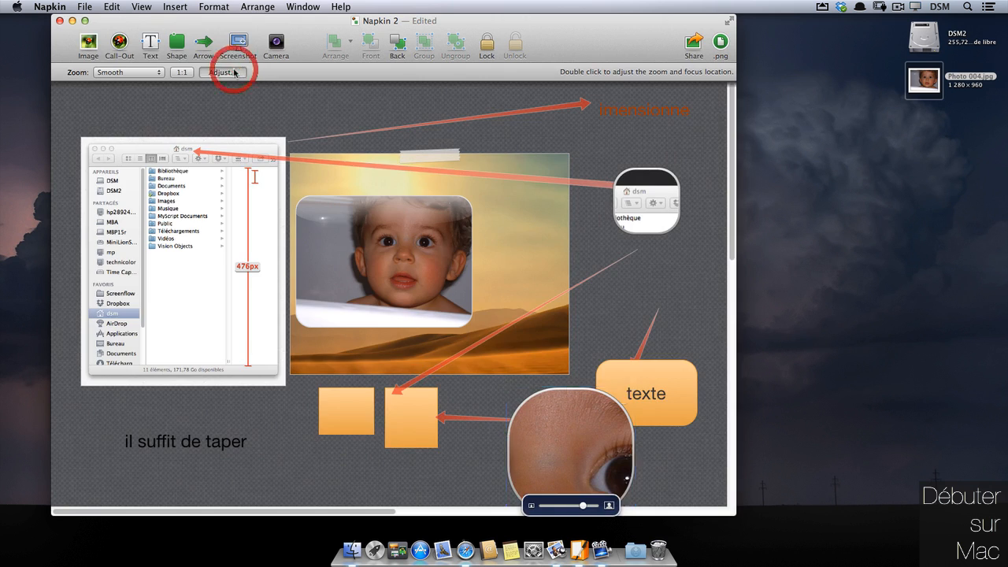
{"action": "left_click_drag", "start_coordinate": [584, 504], "coordinate": [549, 504]}
{"action": "left_click", "coordinate": [576, 437]}
{"action": "left_click", "coordinate": [657, 468]}
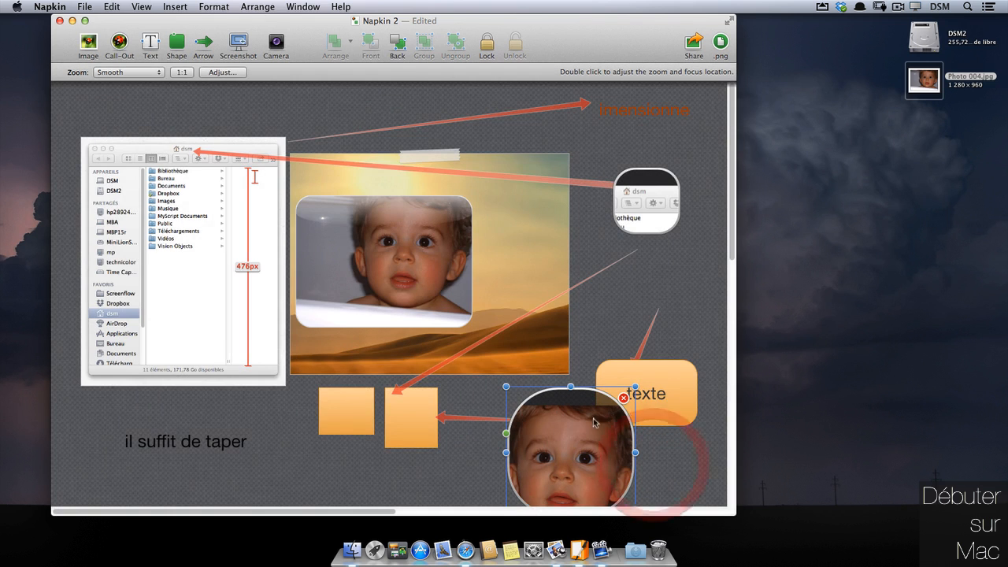
{"action": "mouse_move", "coordinate": [569, 395]}
{"action": "left_mouse_down"}
{"action": "mouse_move", "coordinate": [572, 425]}
{"action": "mouse_move", "coordinate": [587, 427]}
{"action": "mouse_move", "coordinate": [572, 415]}
{"action": "left_mouse_up"}
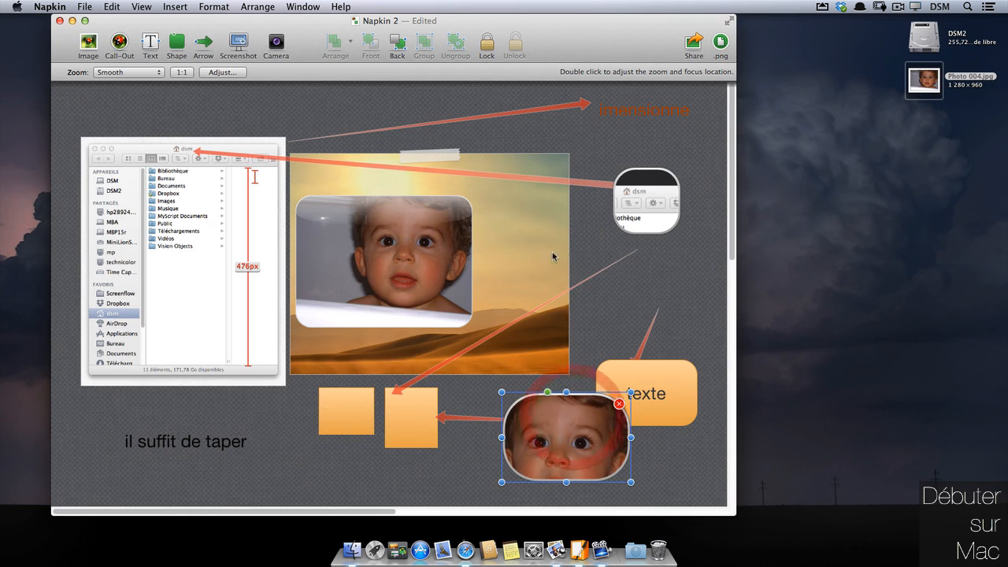
- Redact the face in the source photo to demonstrate its effect on the call-out, and clear the redaction
{"action": "left_click", "coordinate": [361, 219]}
{"action": "left_click", "coordinate": [226, 72]}
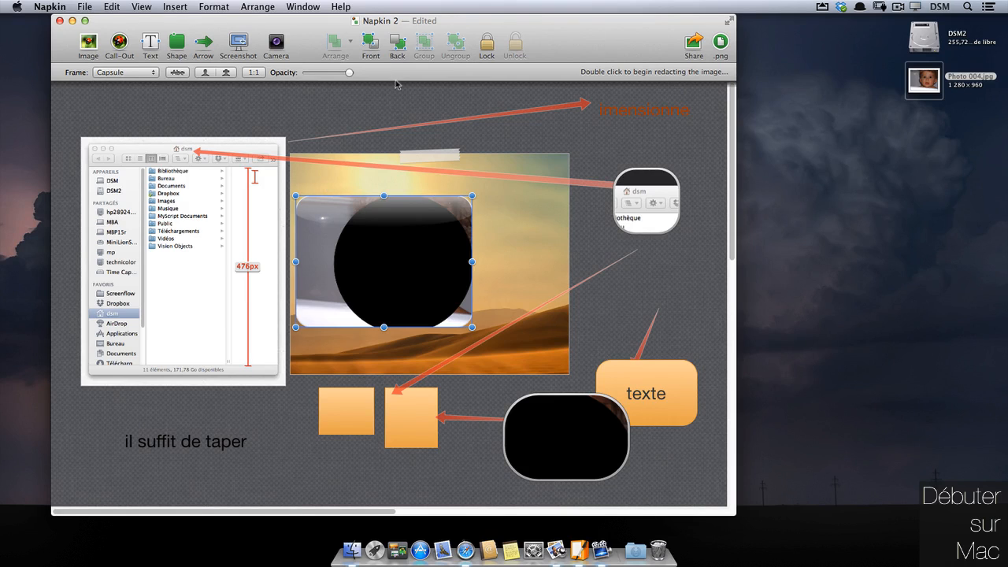
{"action": "double_click", "coordinate": [326, 243]}
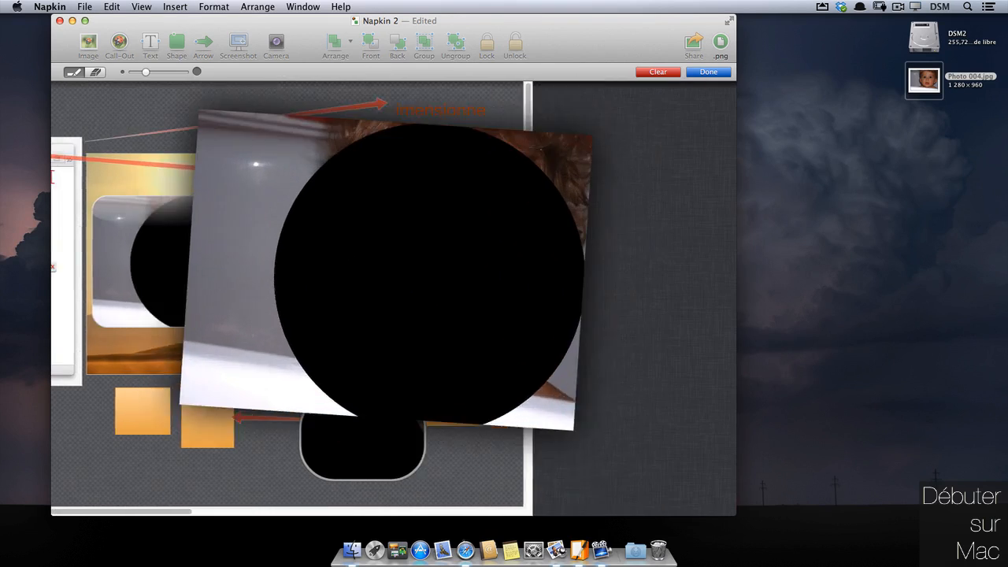
{"action": "left_click", "coordinate": [649, 72]}
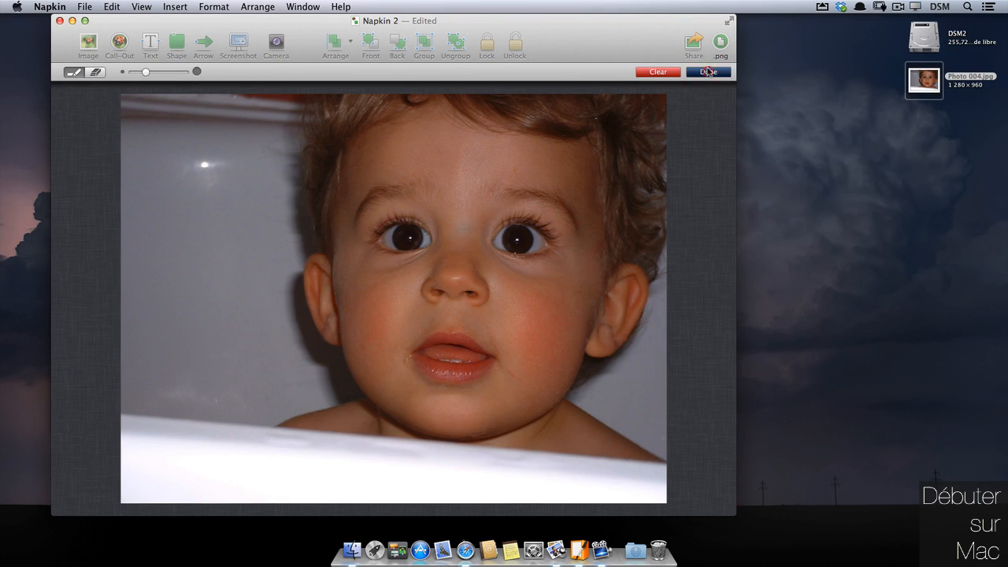
{"action": "left_click", "coordinate": [709, 71]}
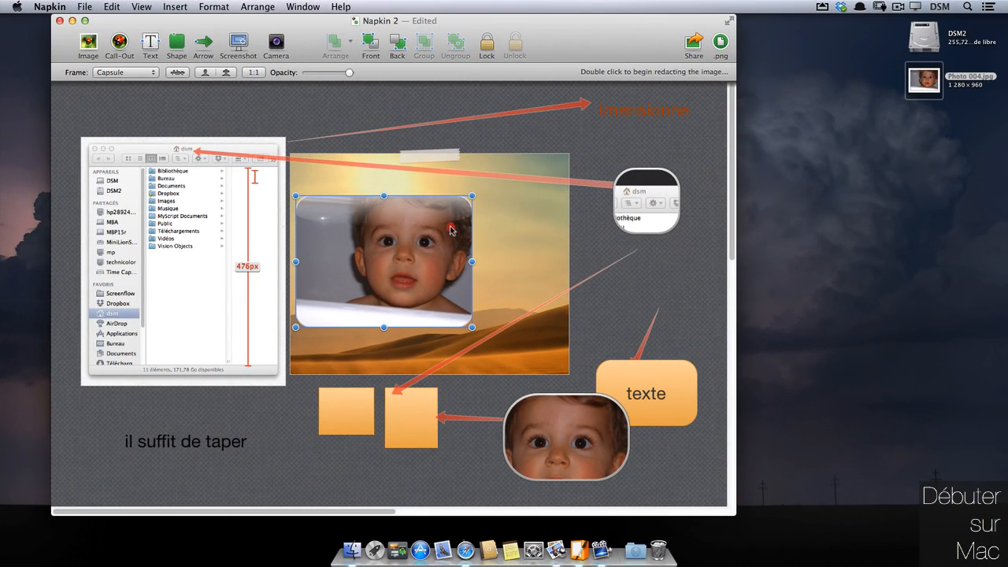
{"action": "left_click", "coordinate": [450, 228]}
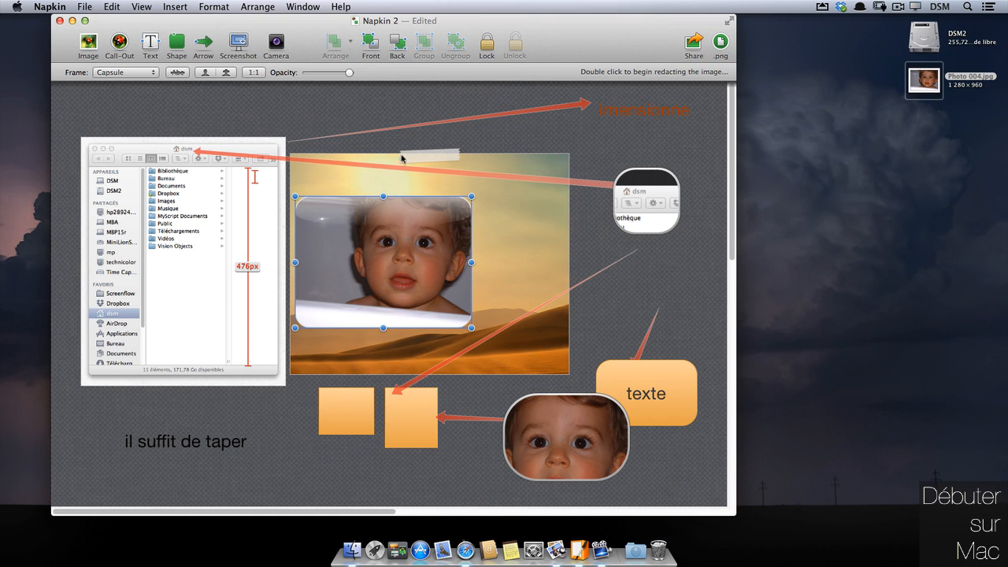
- Move the "texte" box up over the lower edge of the dsm call-out and give its text a bolder font weight
{"action": "left_click_drag", "start_coordinate": [639, 372], "coordinate": [676, 237]}
{"action": "double_click", "coordinate": [670, 258]}
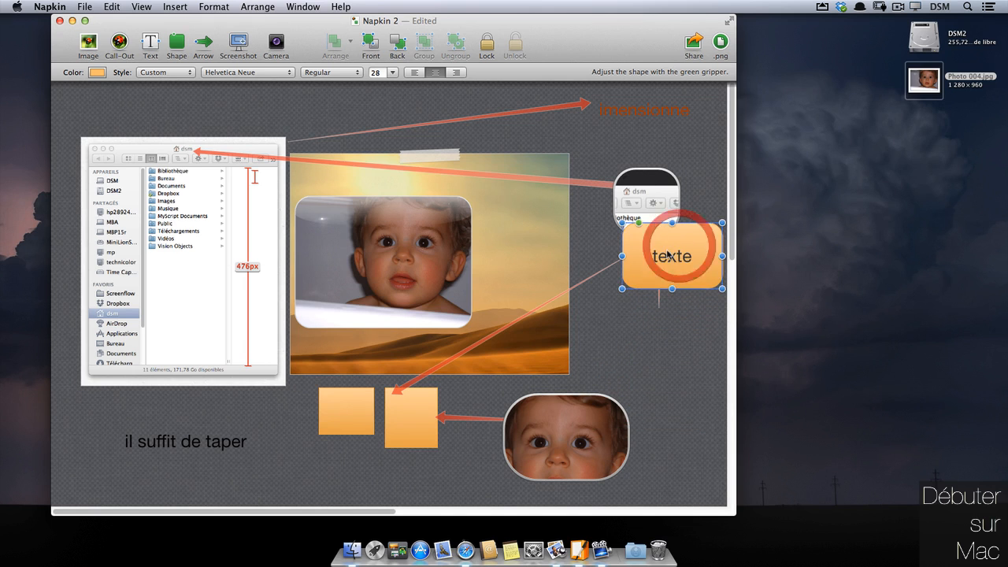
{"action": "left_click", "coordinate": [331, 71]}
{"action": "left_click", "coordinate": [331, 84]}
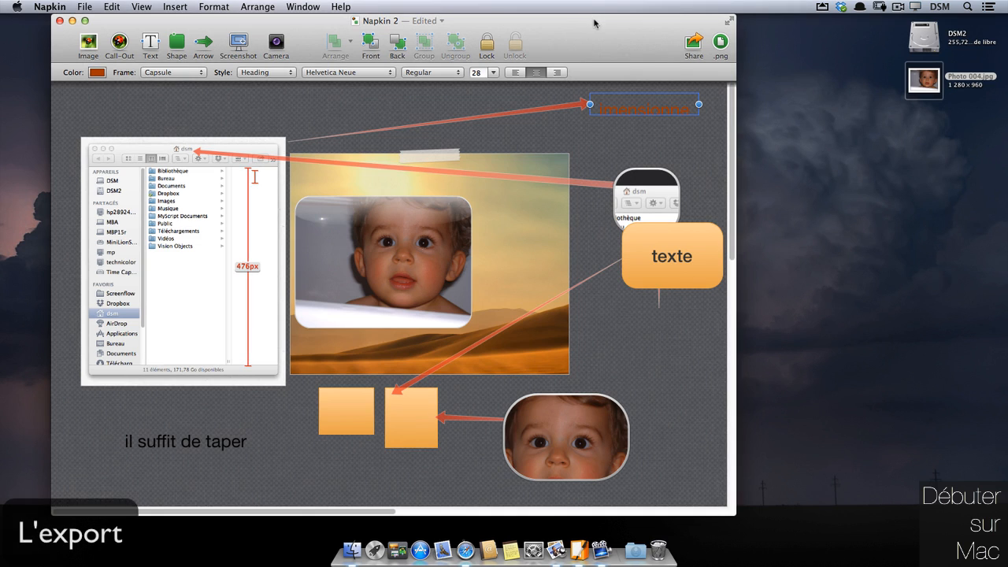
- Export the canvas to the desktop as a PNG file and open a quick preview of it
{"action": "left_click", "coordinate": [596, 15]}
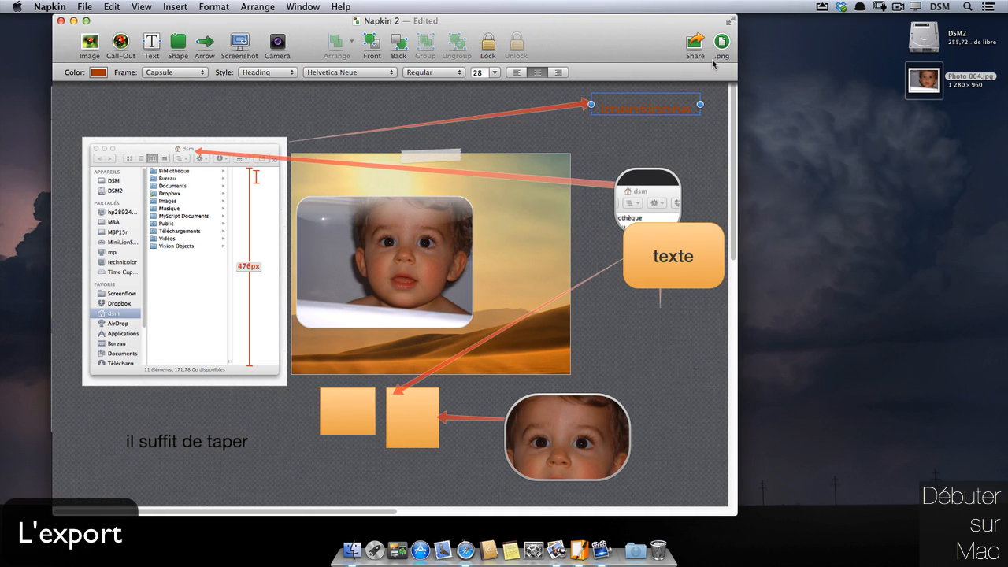
{"action": "left_click_drag", "start_coordinate": [721, 41], "coordinate": [864, 185]}
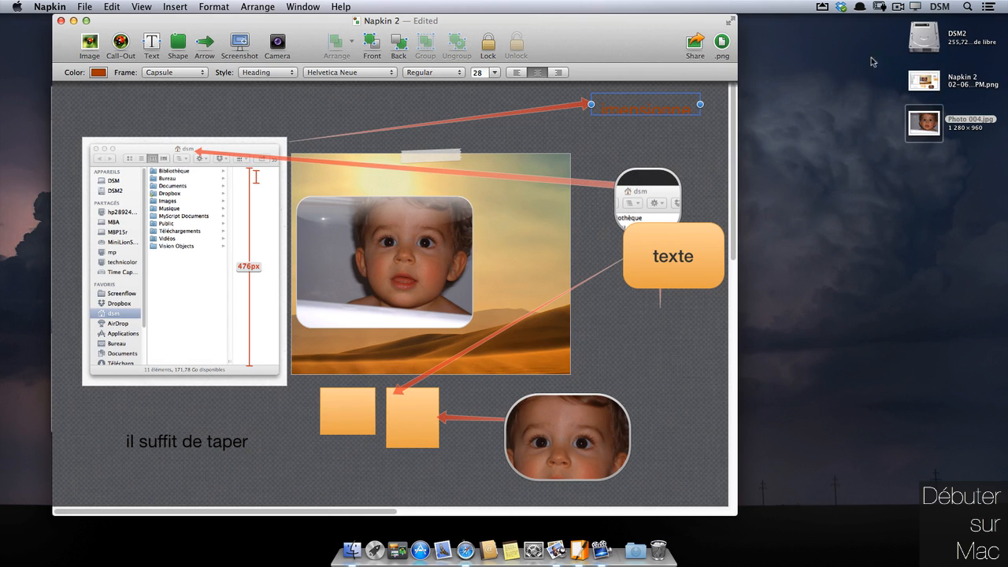
{"action": "left_click", "coordinate": [927, 81]}
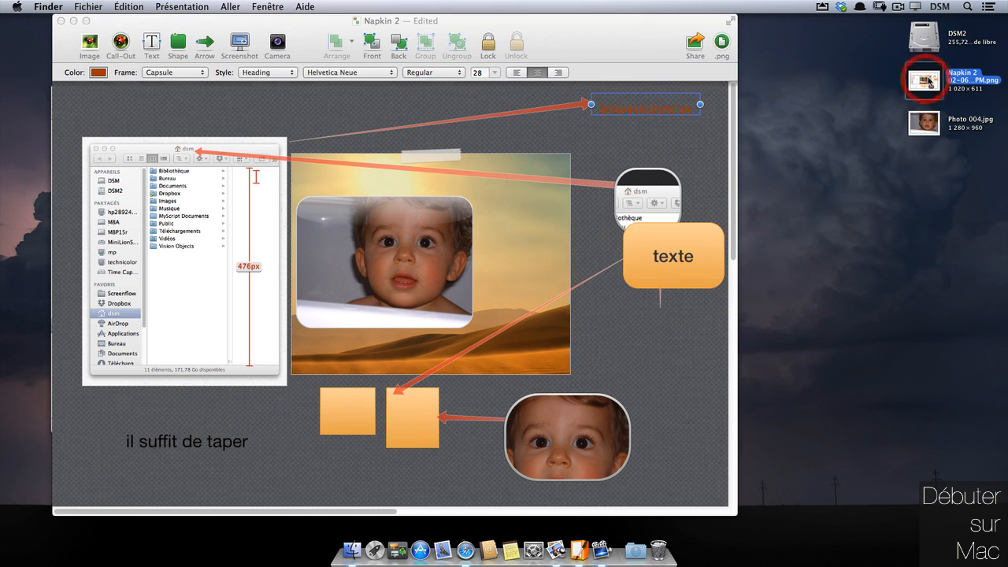
{"action": "key", "text": "super"}
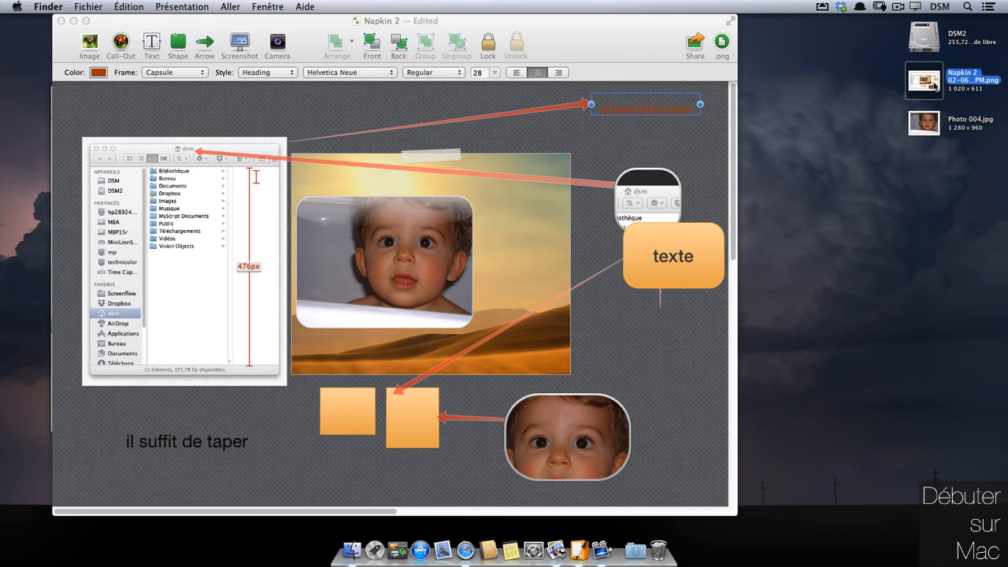
{"action": "key", "text": "space"}
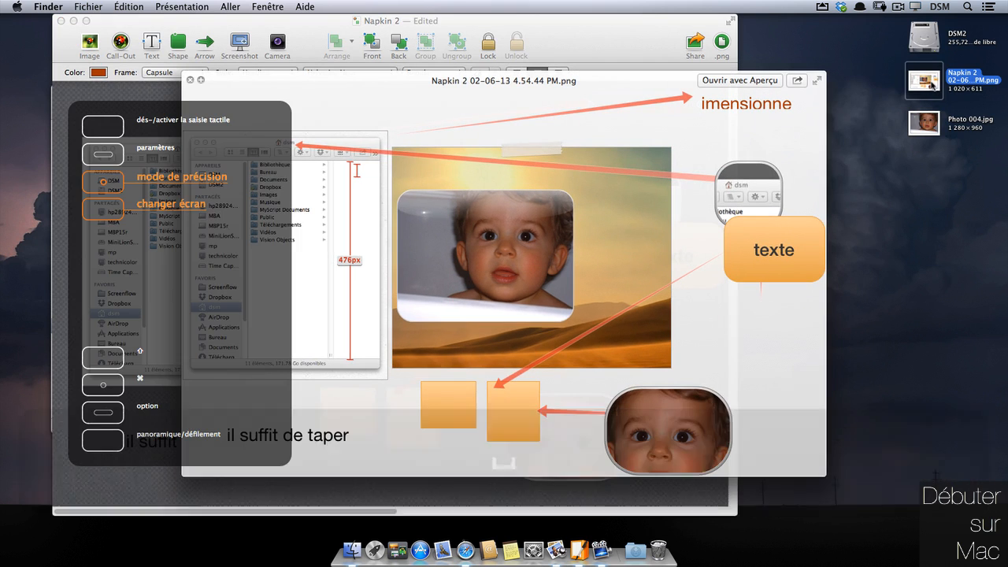
- Close the image preview, examine the file formats offered when exporting the canvas to a file, and cancel the export
{"action": "key", "text": "space"}
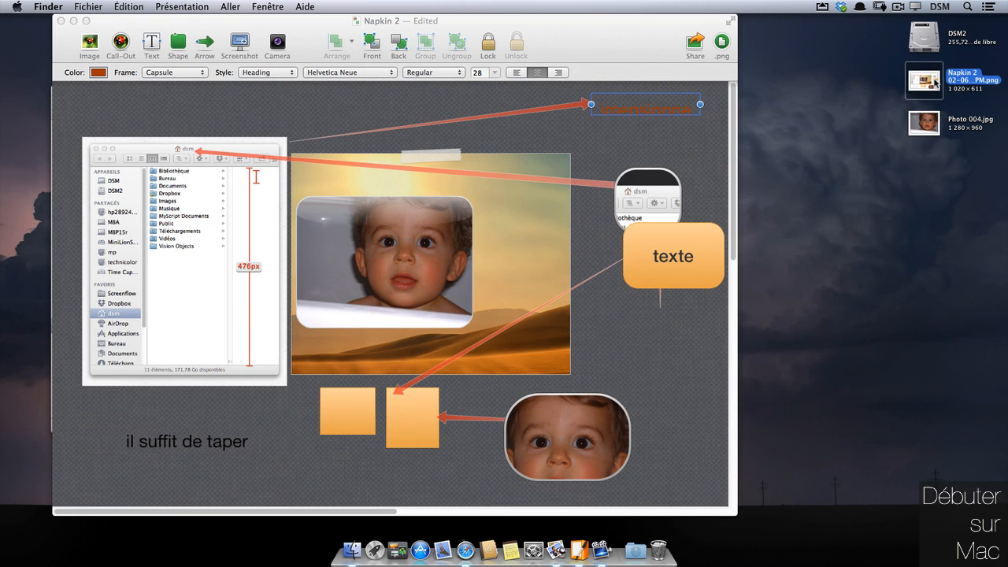
{"action": "left_click", "coordinate": [852, 104]}
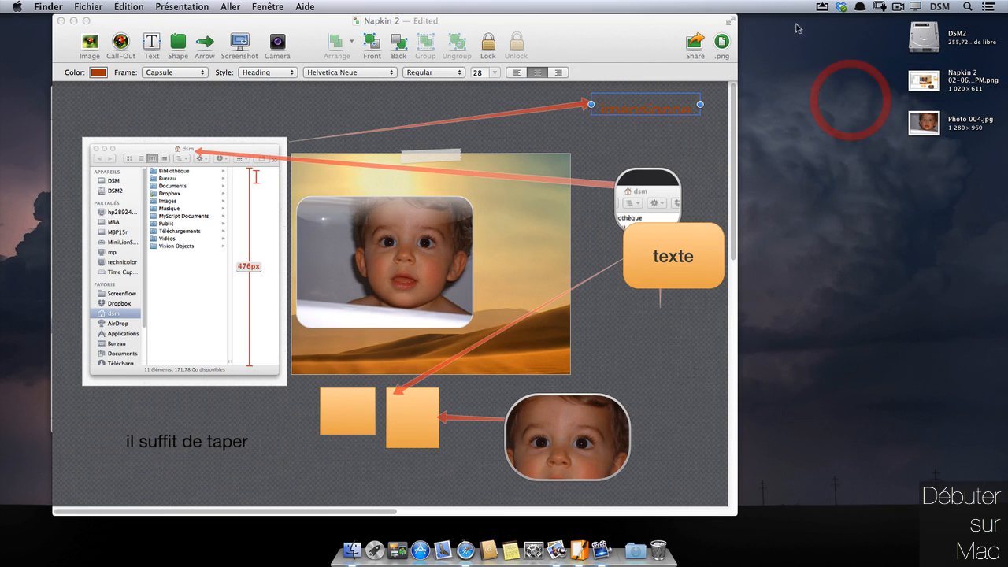
{"action": "left_click", "coordinate": [694, 45]}
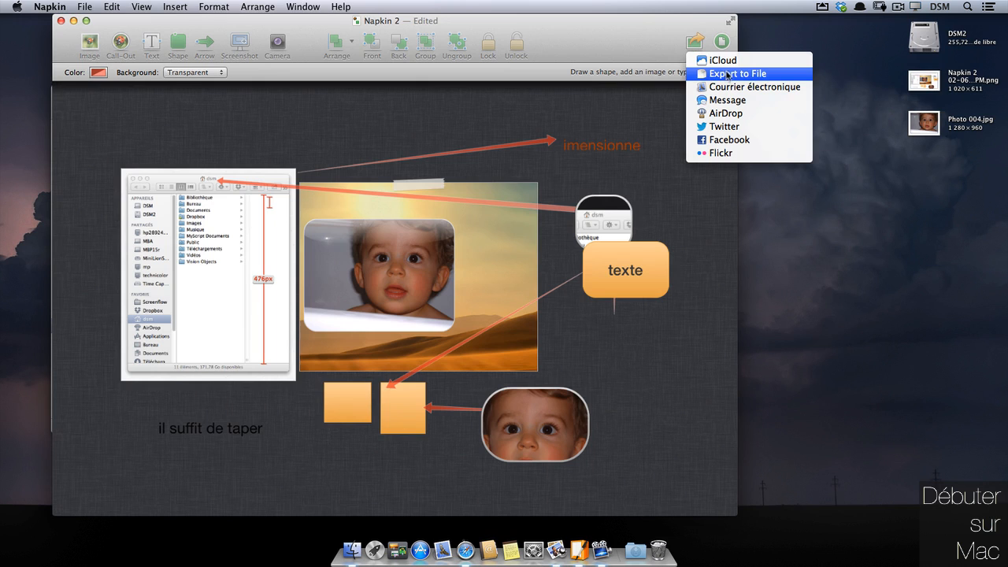
{"action": "left_click", "coordinate": [729, 74]}
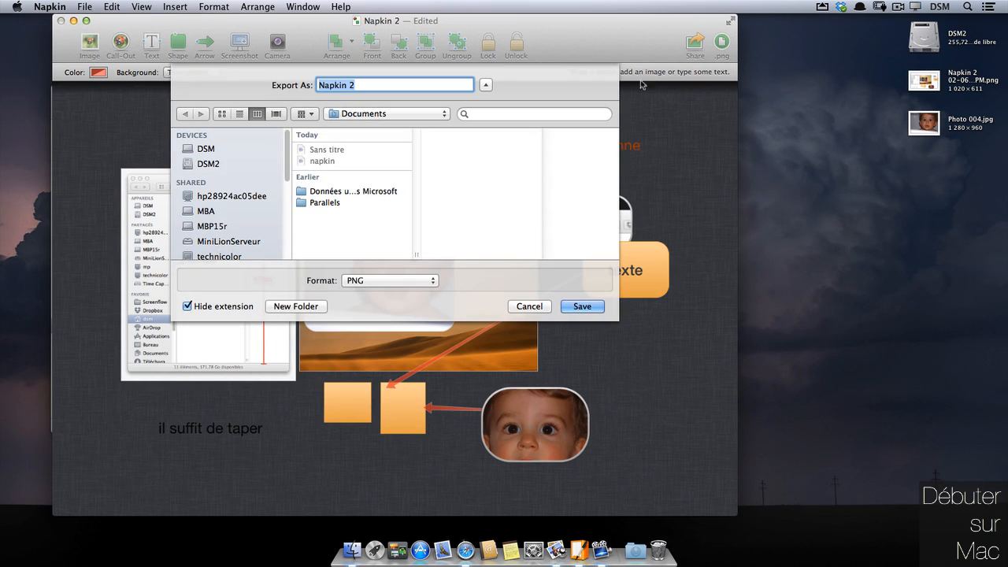
{"action": "left_click", "coordinate": [433, 280]}
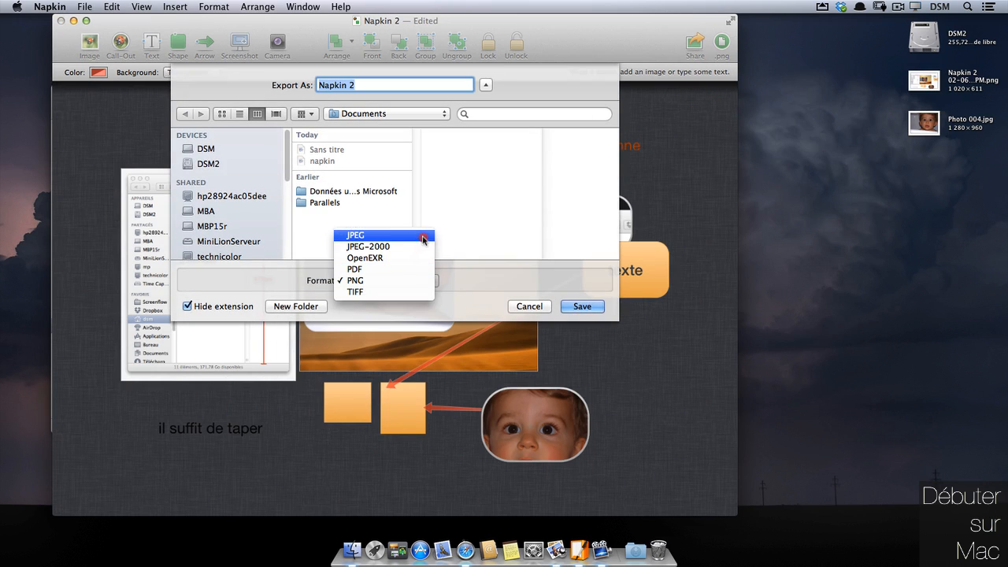
{"action": "left_click", "coordinate": [529, 304]}
- Start a Twitter post with the canvas attached and discard it without sending
{"action": "left_click", "coordinate": [693, 55]}
{"action": "left_click", "coordinate": [692, 55]}
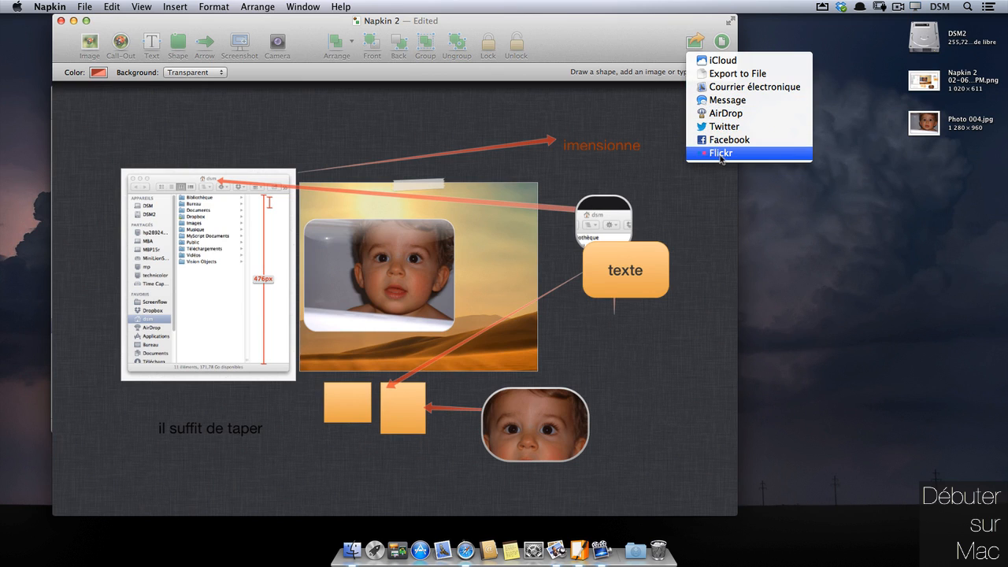
{"action": "left_click", "coordinate": [725, 128]}
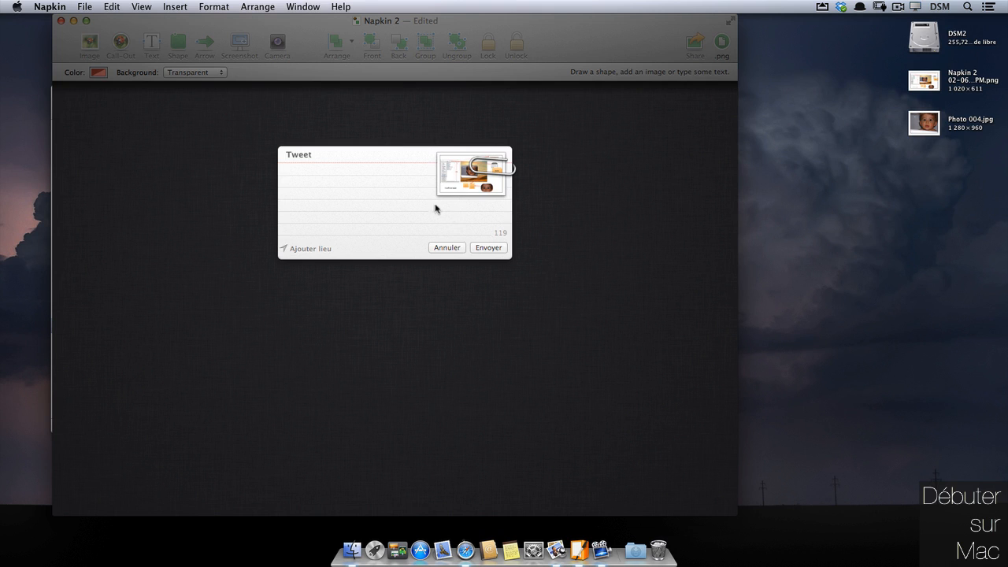
{"action": "left_click", "coordinate": [446, 248]}
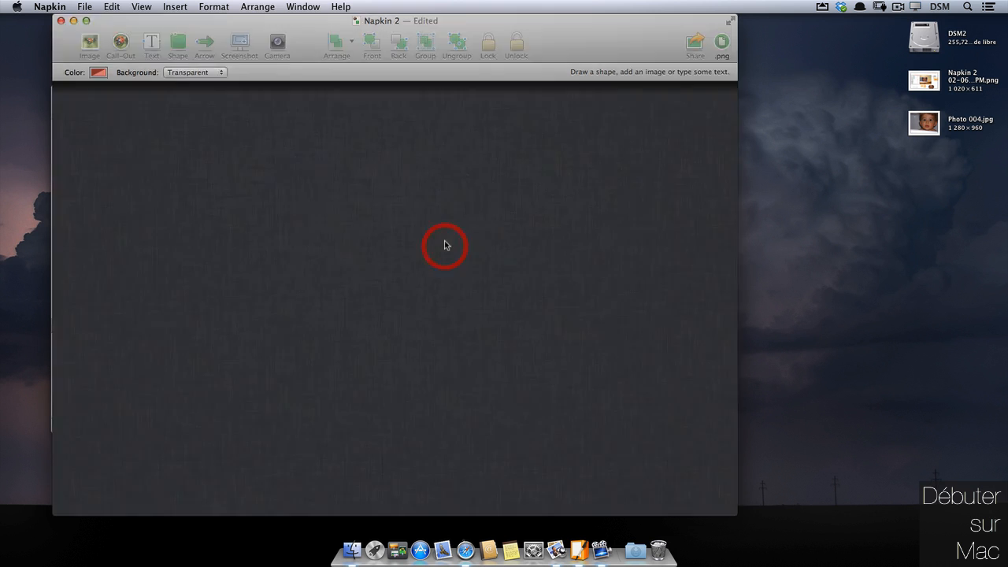
- Share the canvas through iCloud and open its generated link in the browser
{"action": "left_click", "coordinate": [696, 49]}
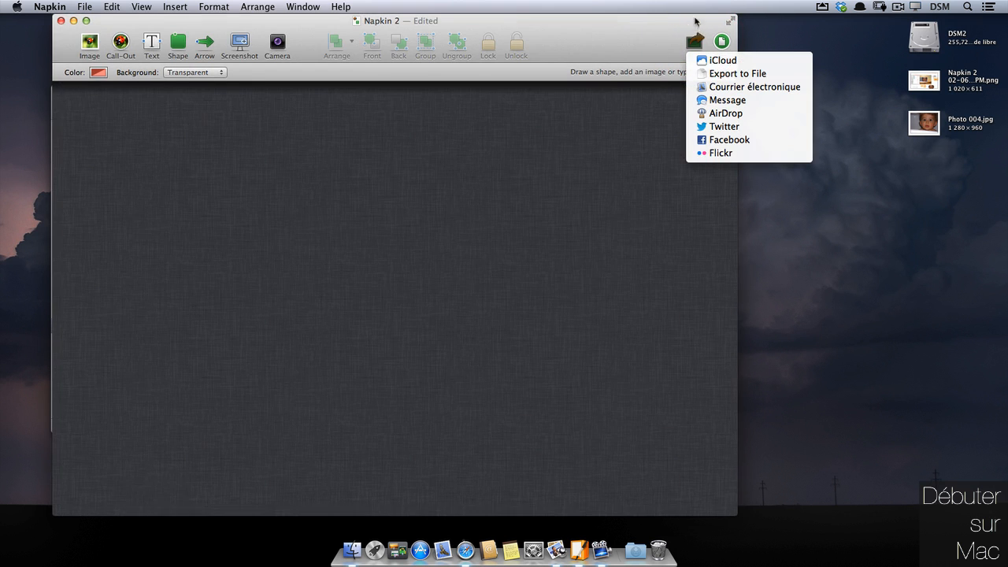
{"action": "left_click", "coordinate": [714, 61]}
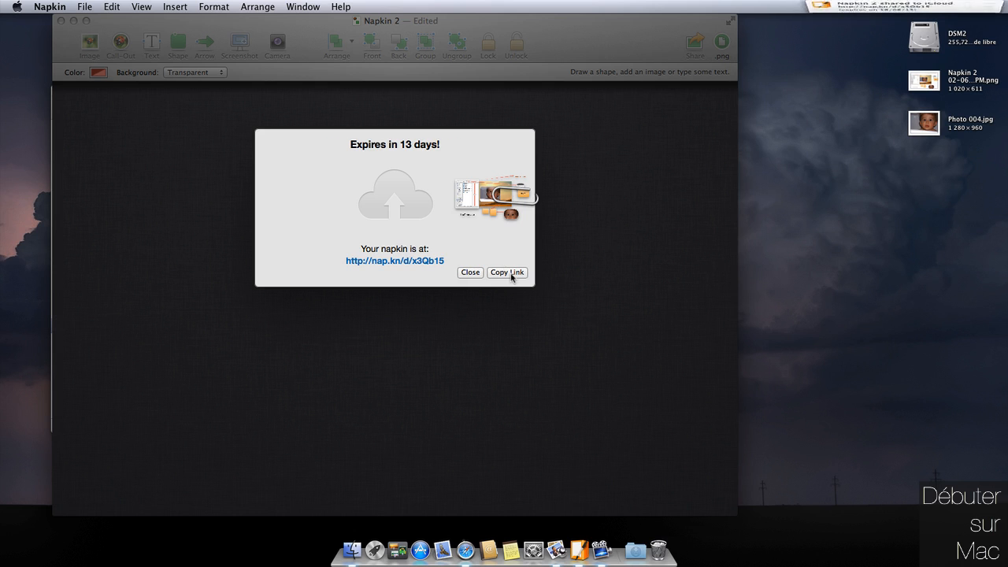
{"action": "left_click", "coordinate": [397, 263]}
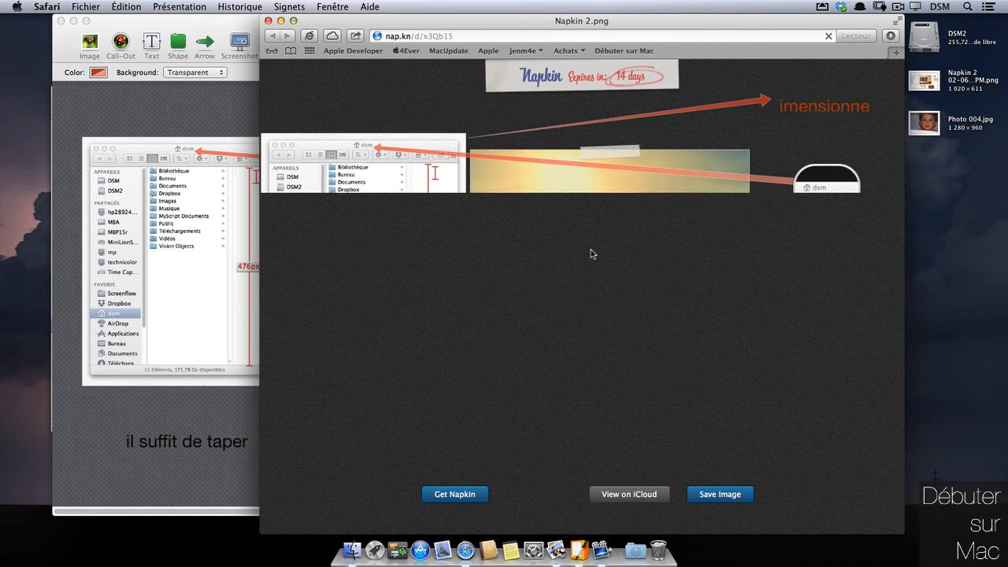
- Download the shared image from its web page and through iCloud, and close the image previews and the browser window
{"action": "left_click", "coordinate": [712, 499]}
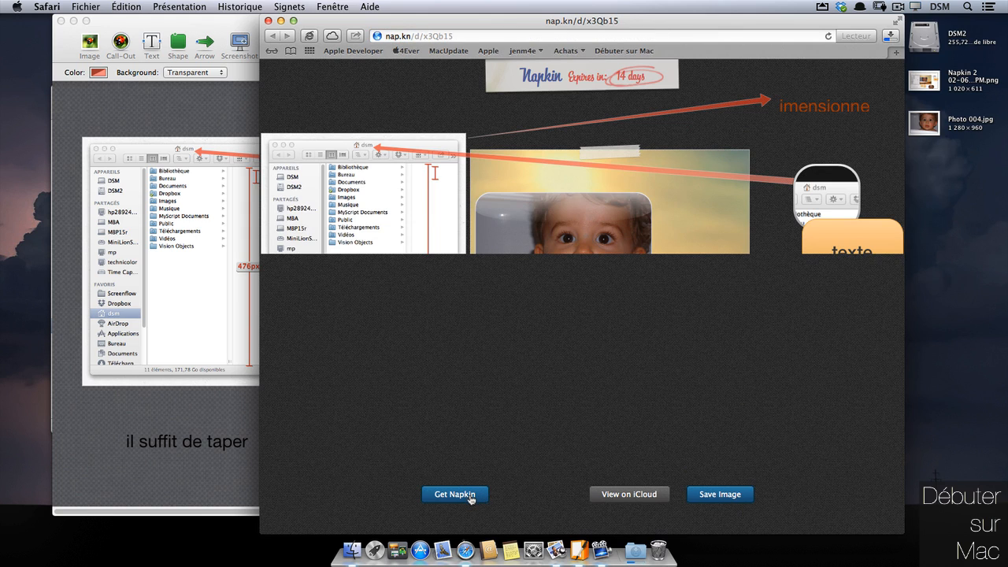
{"action": "left_click", "coordinate": [639, 494]}
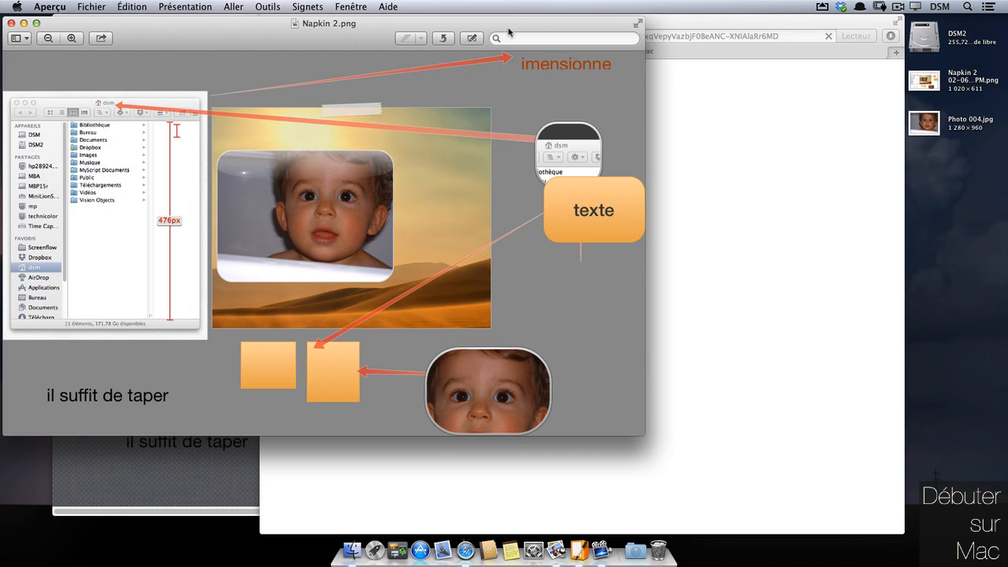
{"action": "double_click", "coordinate": [514, 24]}
{"action": "left_click", "coordinate": [665, 18]}
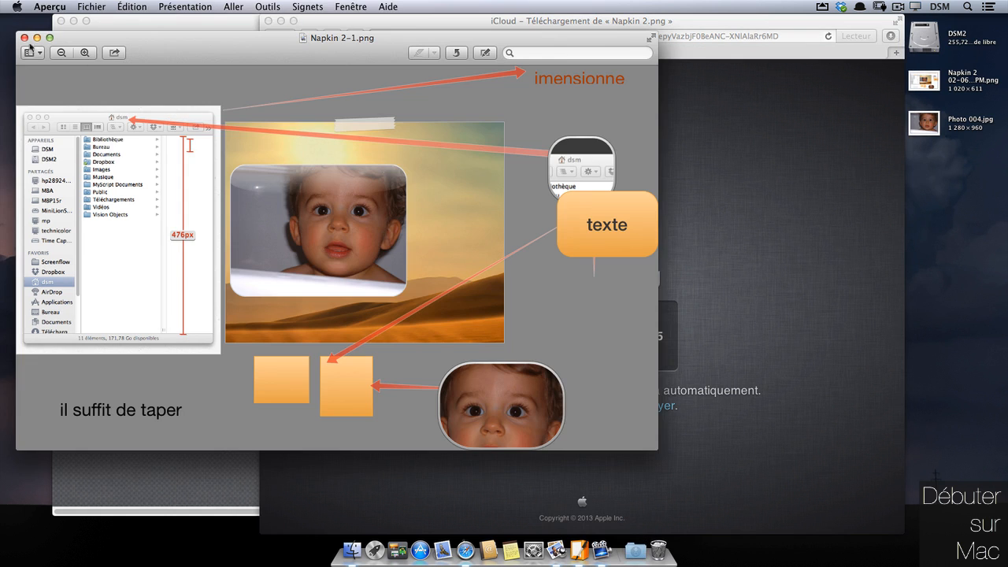
{"action": "left_click", "coordinate": [24, 37]}
{"action": "left_click", "coordinate": [268, 20]}
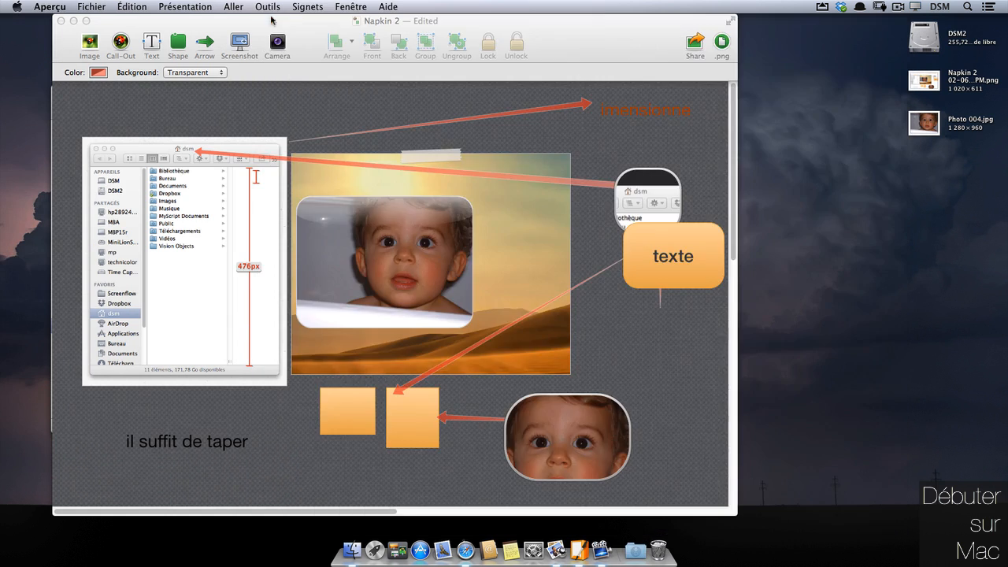
- Switch back to Napkin and minimize the Napkin 2 window
{"action": "left_click", "coordinate": [634, 33]}
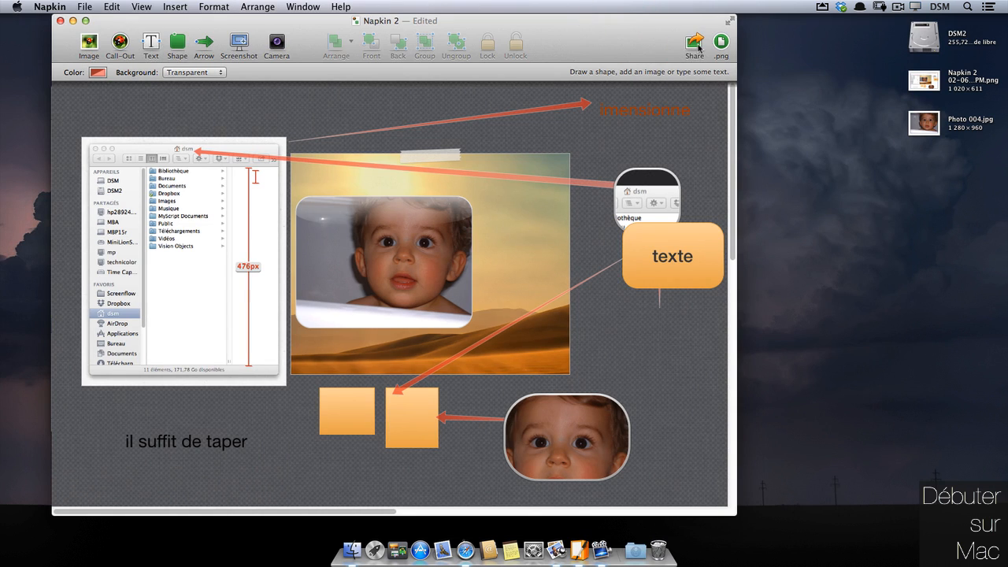
{"action": "left_click", "coordinate": [73, 21]}
{"action": "left_click", "coordinate": [443, 60]}
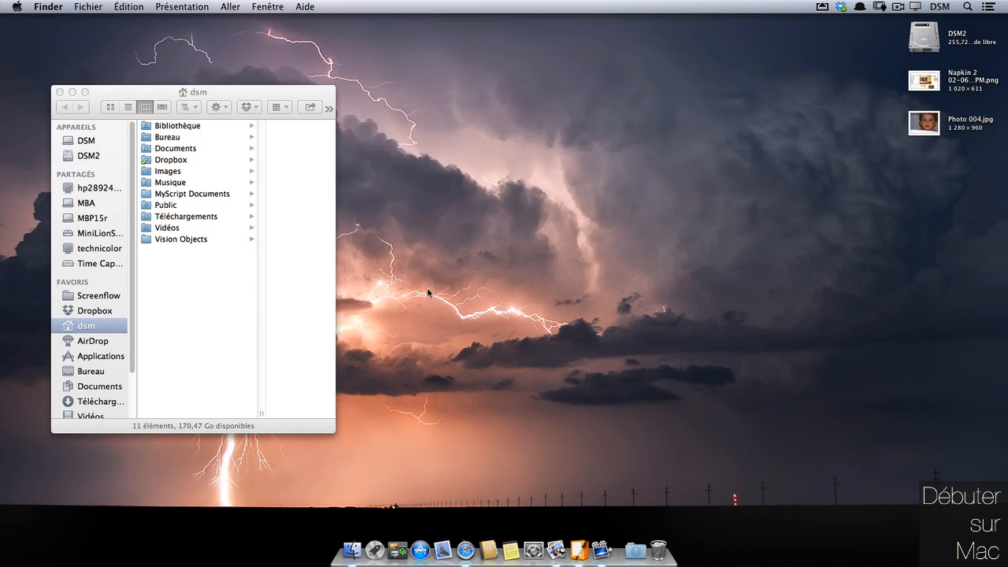
- Bring Napkin to the front and restore its minimized Napkin 2 canvas window
{"action": "left_click", "coordinate": [579, 549]}
{"action": "left_click", "coordinate": [303, 6]}
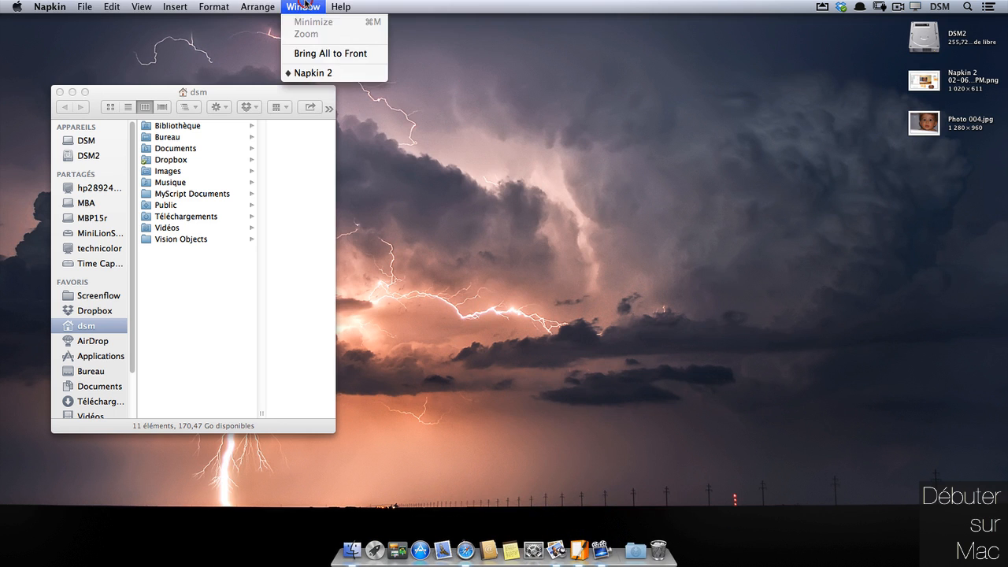
{"action": "mouse_move", "coordinate": [271, 6]}
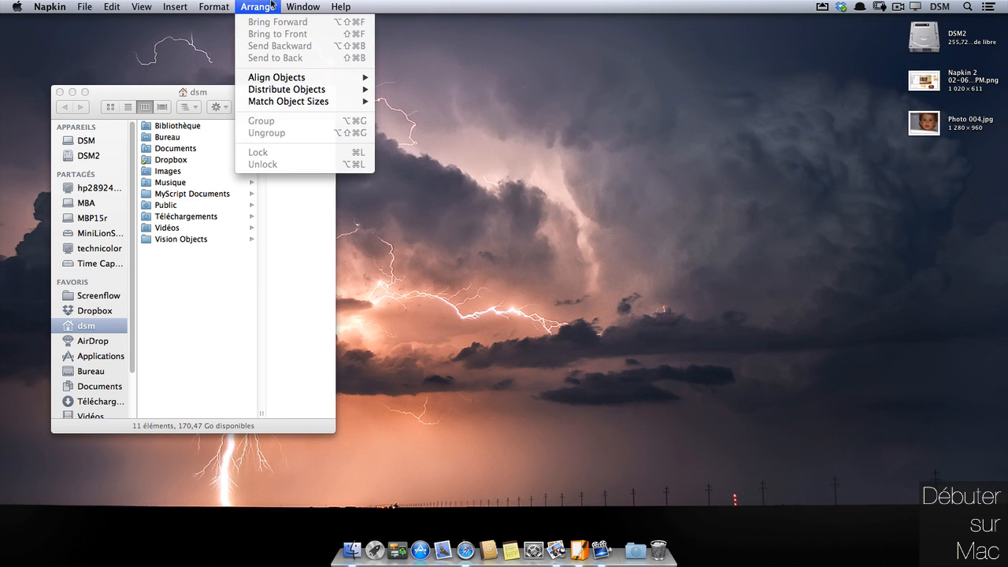
{"action": "mouse_move", "coordinate": [190, 5]}
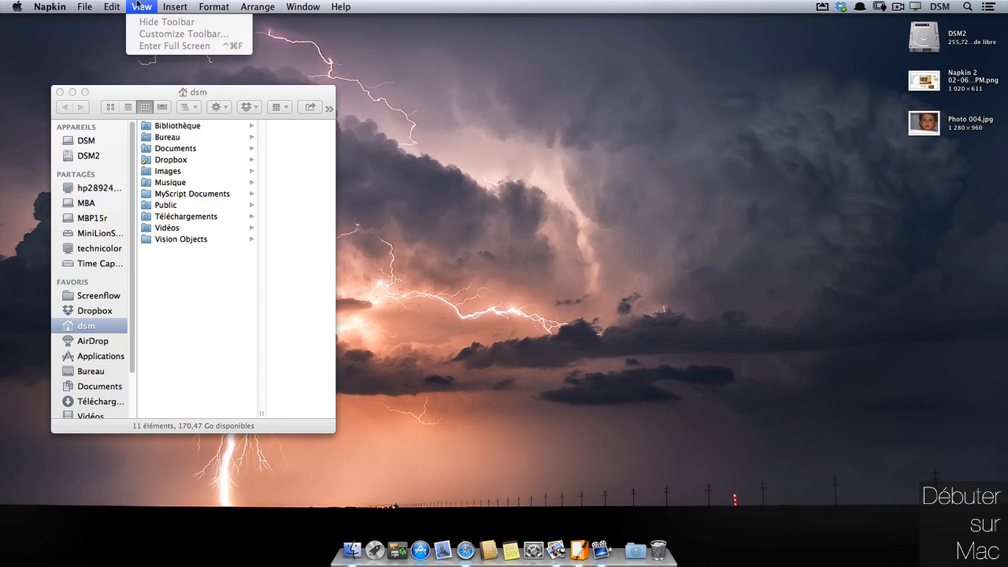
{"action": "left_click", "coordinate": [84, 8]}
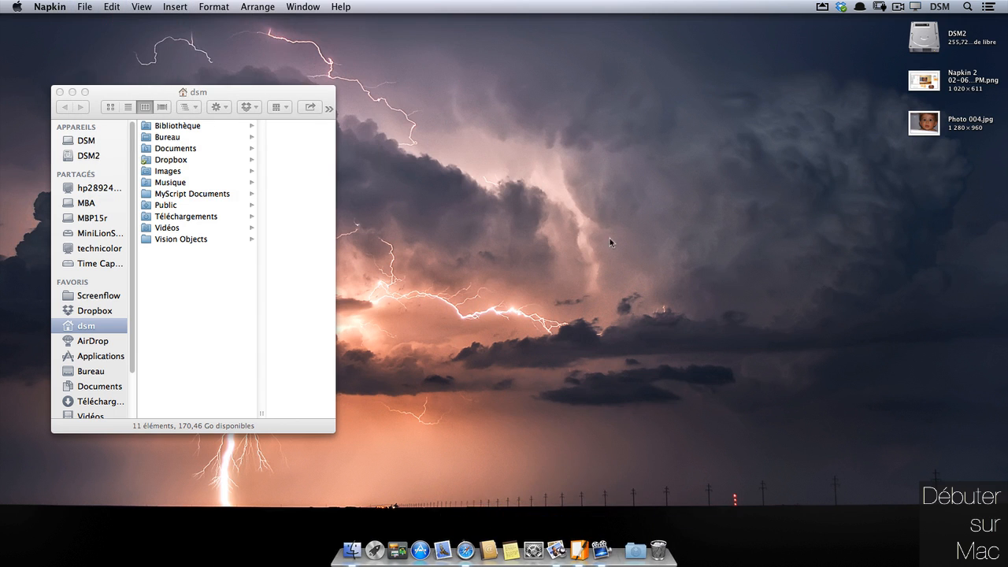
{"action": "right_click", "coordinate": [586, 538]}
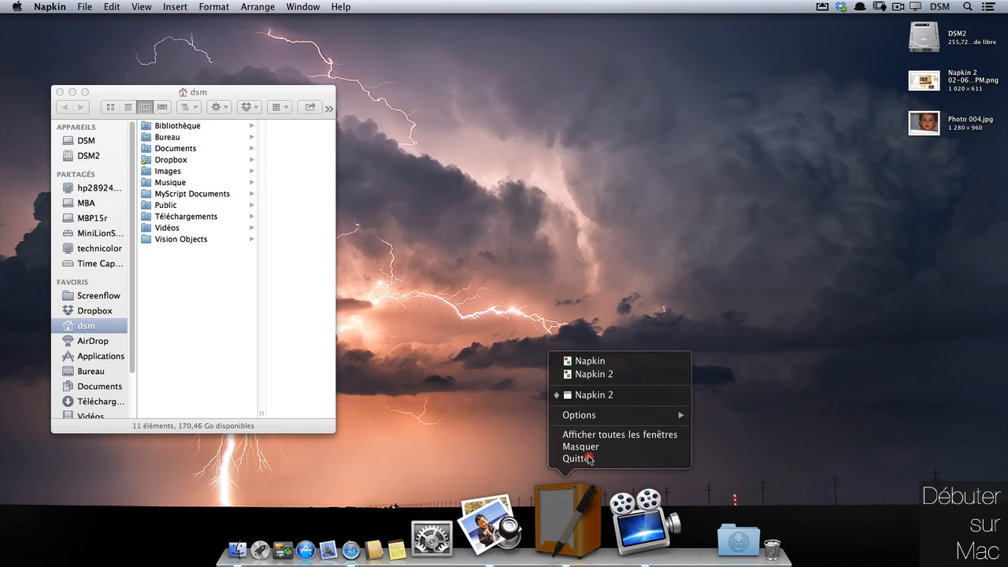
{"action": "left_click", "coordinate": [586, 373]}
- Review the canvas sharing destinations and shift the Napkin 2 window slightly left on the desktop
{"action": "left_click", "coordinate": [693, 47]}
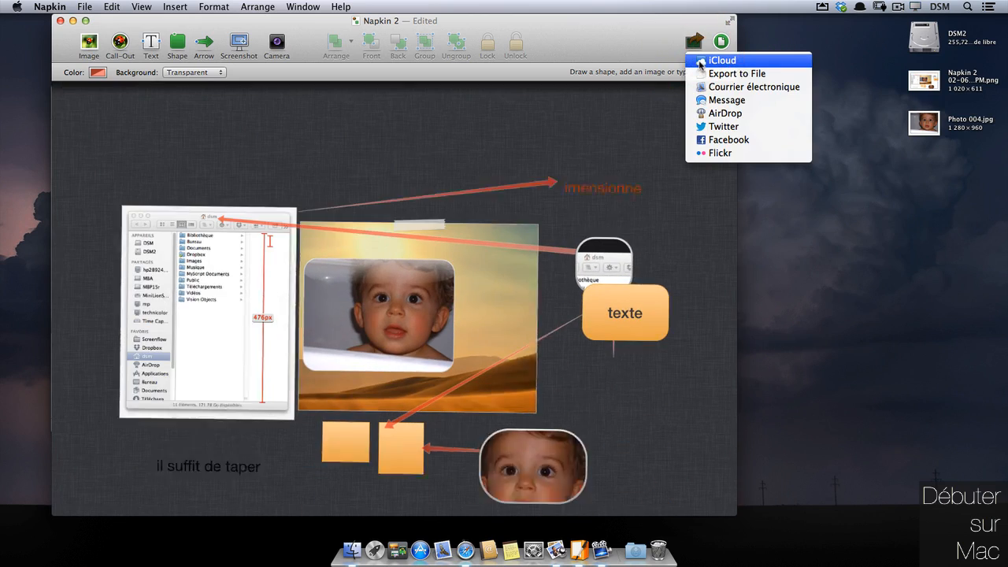
{"action": "left_click", "coordinate": [645, 44]}
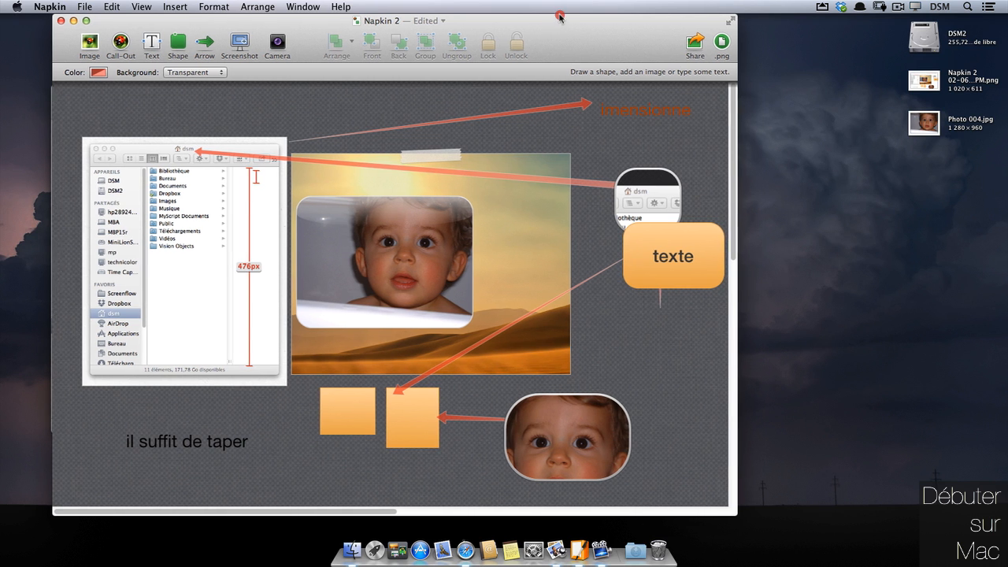
{"action": "mouse_move", "coordinate": [551, 16]}
{"action": "left_mouse_down"}
{"action": "mouse_move", "coordinate": [531, 13]}
{"action": "mouse_move", "coordinate": [558, 28]}
{"action": "left_mouse_up"}
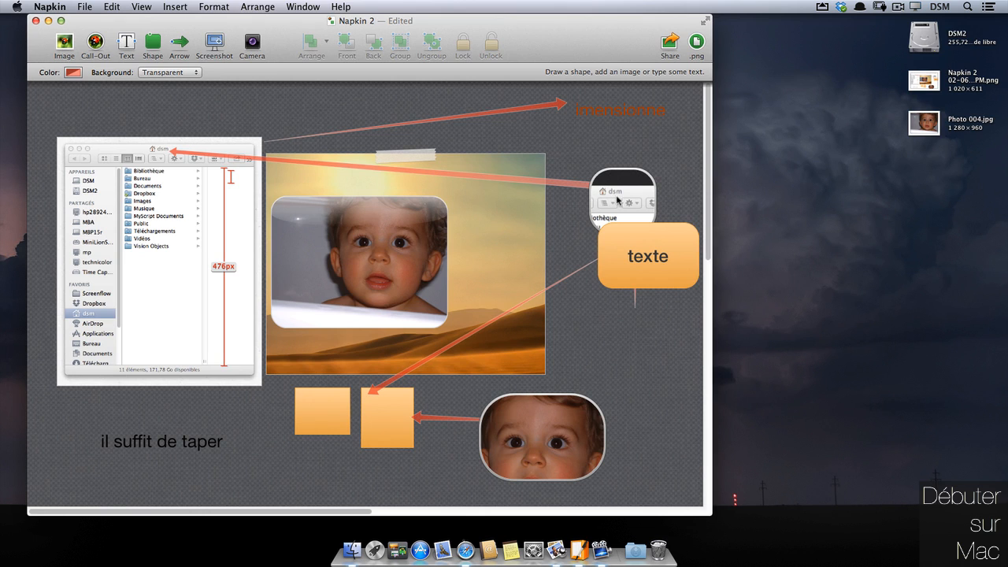
- Move the dsm call-out up clear of the "texte" box, to just below the "imensionne" text
{"action": "left_click_drag", "start_coordinate": [619, 201], "coordinate": [598, 161]}
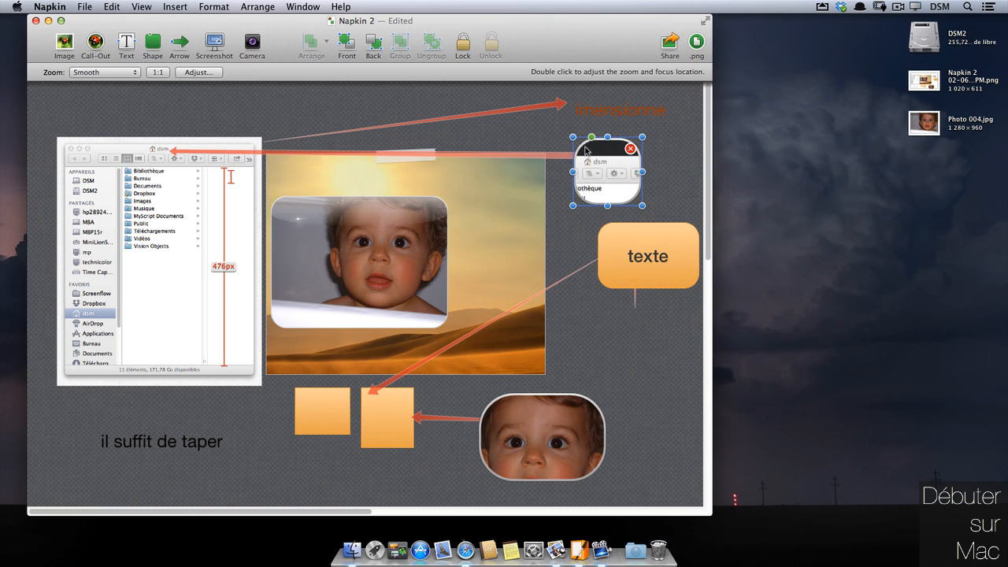
{"action": "left_click_drag", "start_coordinate": [614, 182], "coordinate": [614, 173]}
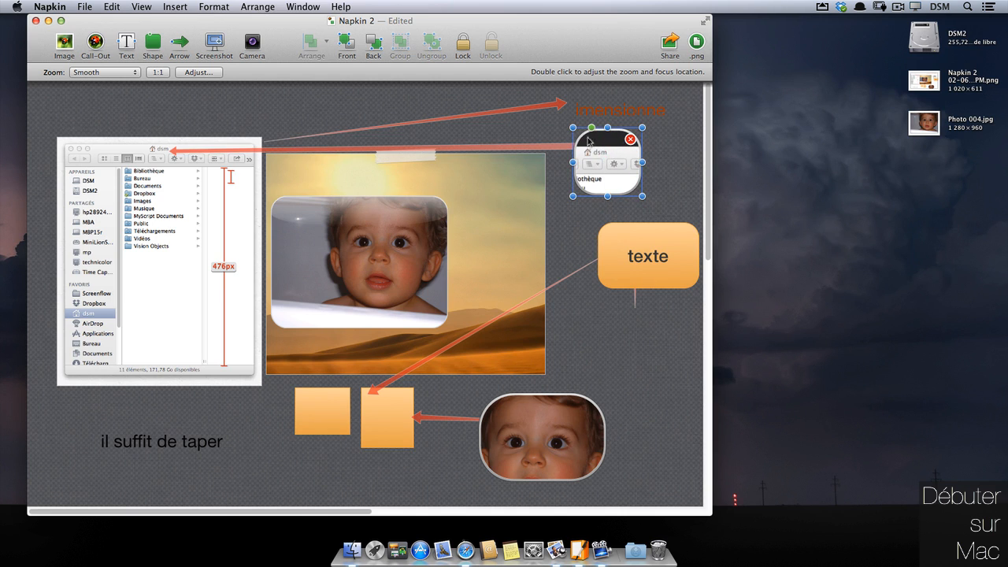